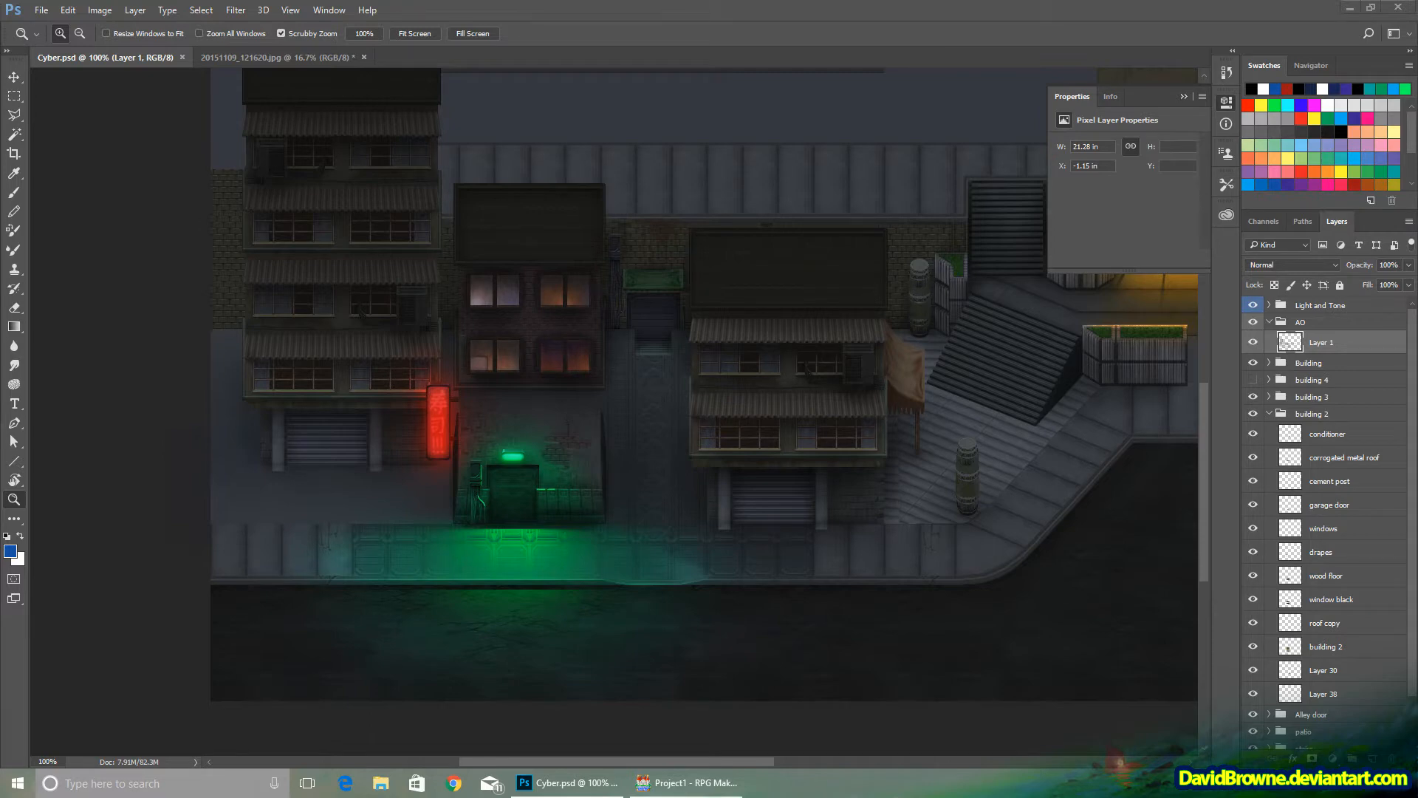
Step: In 20151109_121620.jpg, desaturate the Background copy 2 sky layer and deepen its blacks with Levels
{"action": "left_click", "coordinate": [240, 58]}
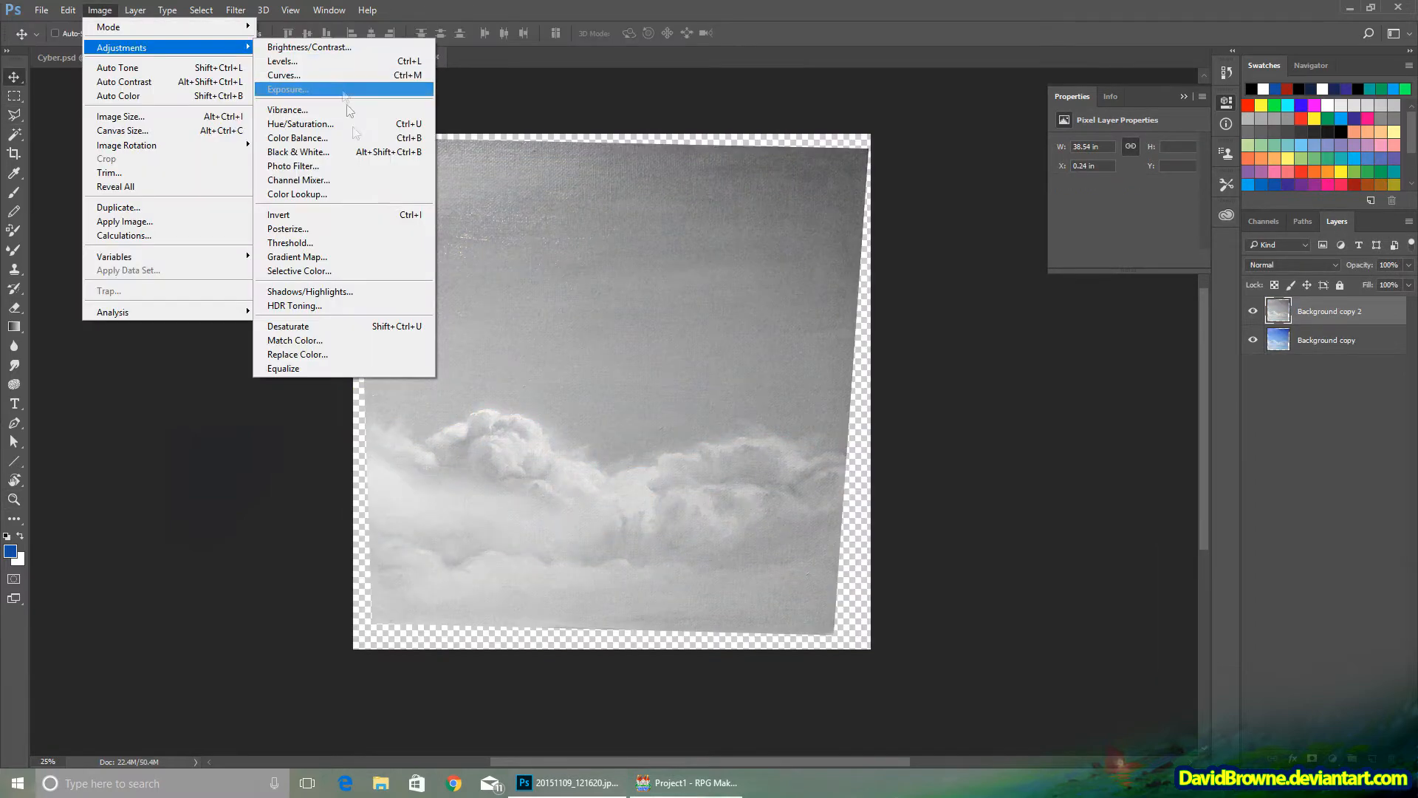
{"action": "left_click", "coordinate": [340, 326]}
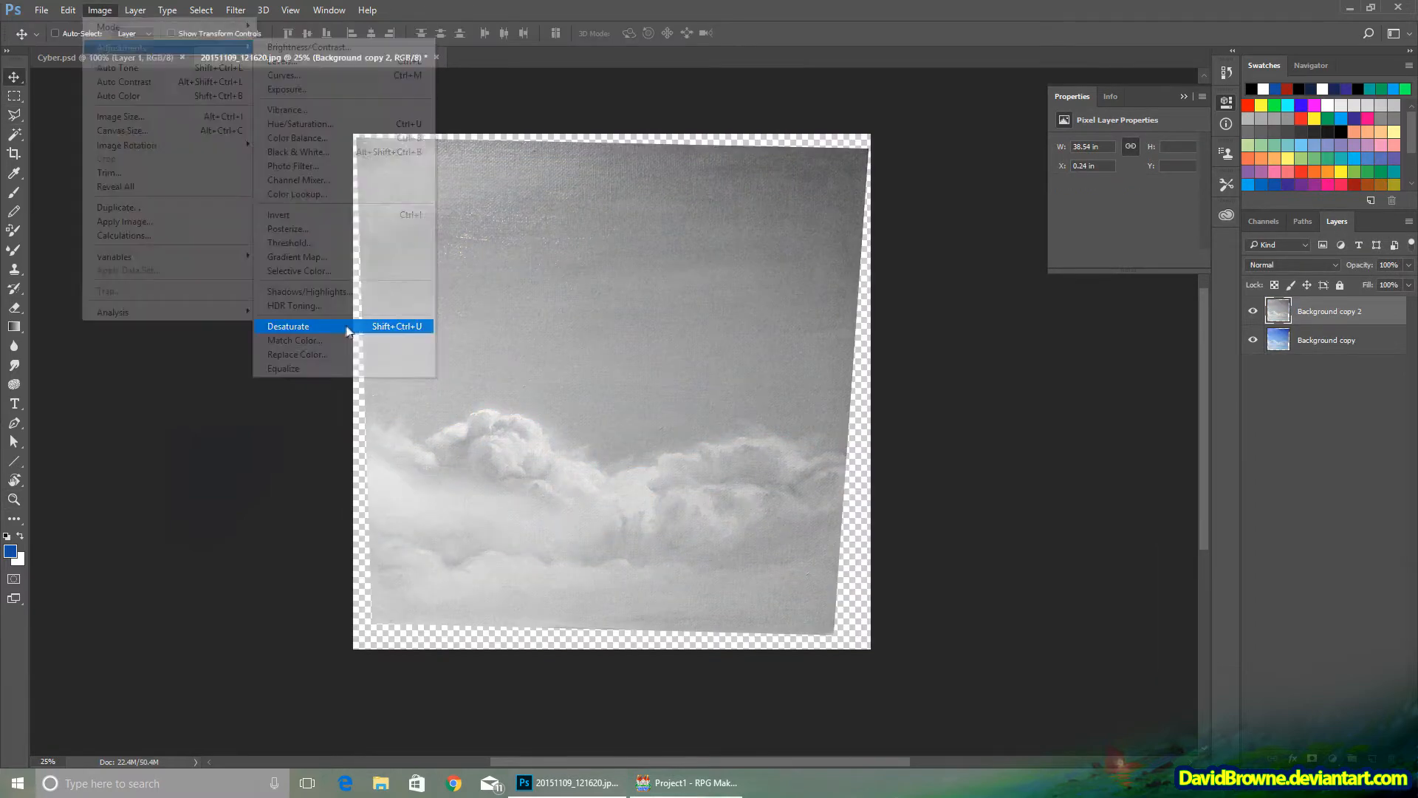
{"action": "left_click", "coordinate": [99, 9]}
{"action": "mouse_move", "coordinate": [141, 49]}
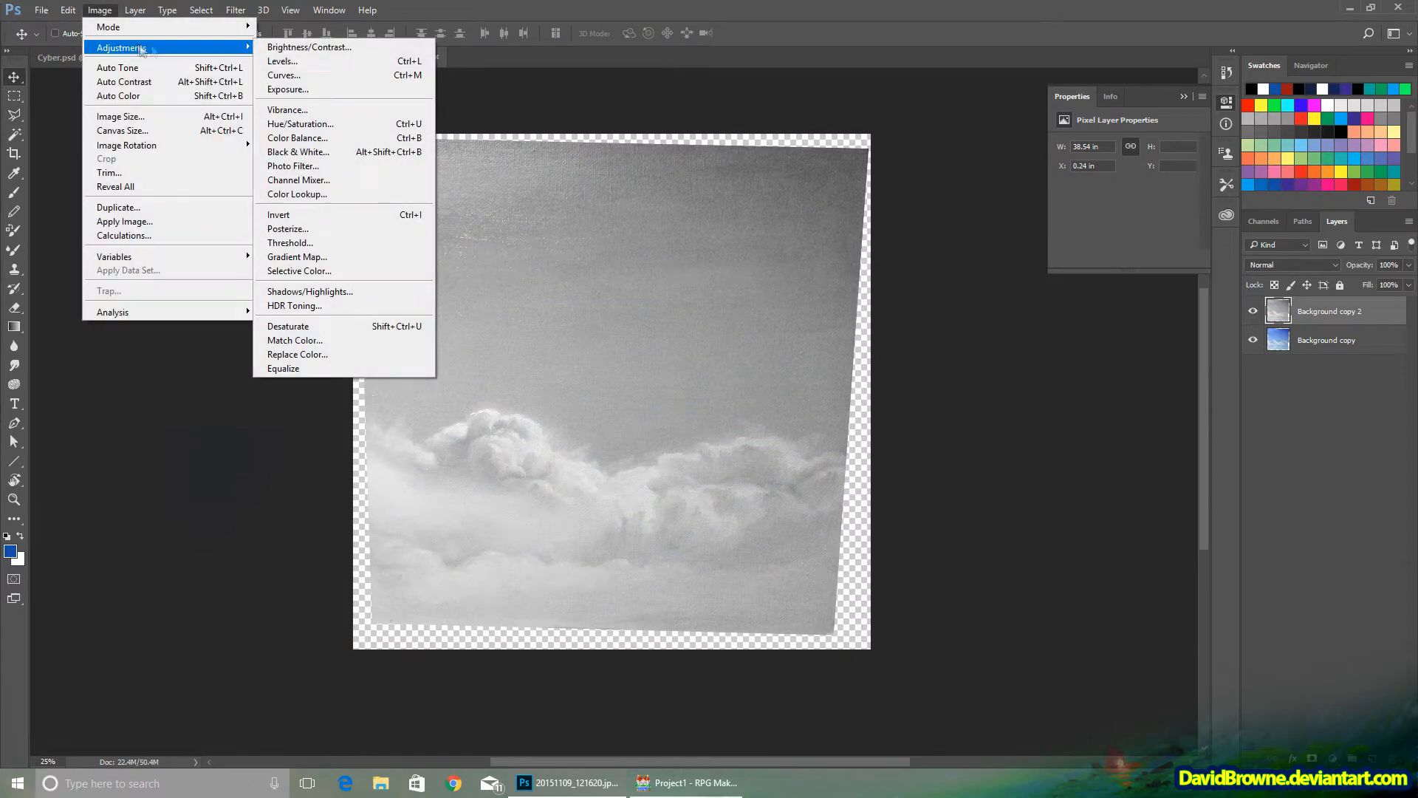
{"action": "left_click", "coordinate": [335, 65]}
{"action": "left_click_drag", "start_coordinate": [836, 257], "coordinate": [942, 259]}
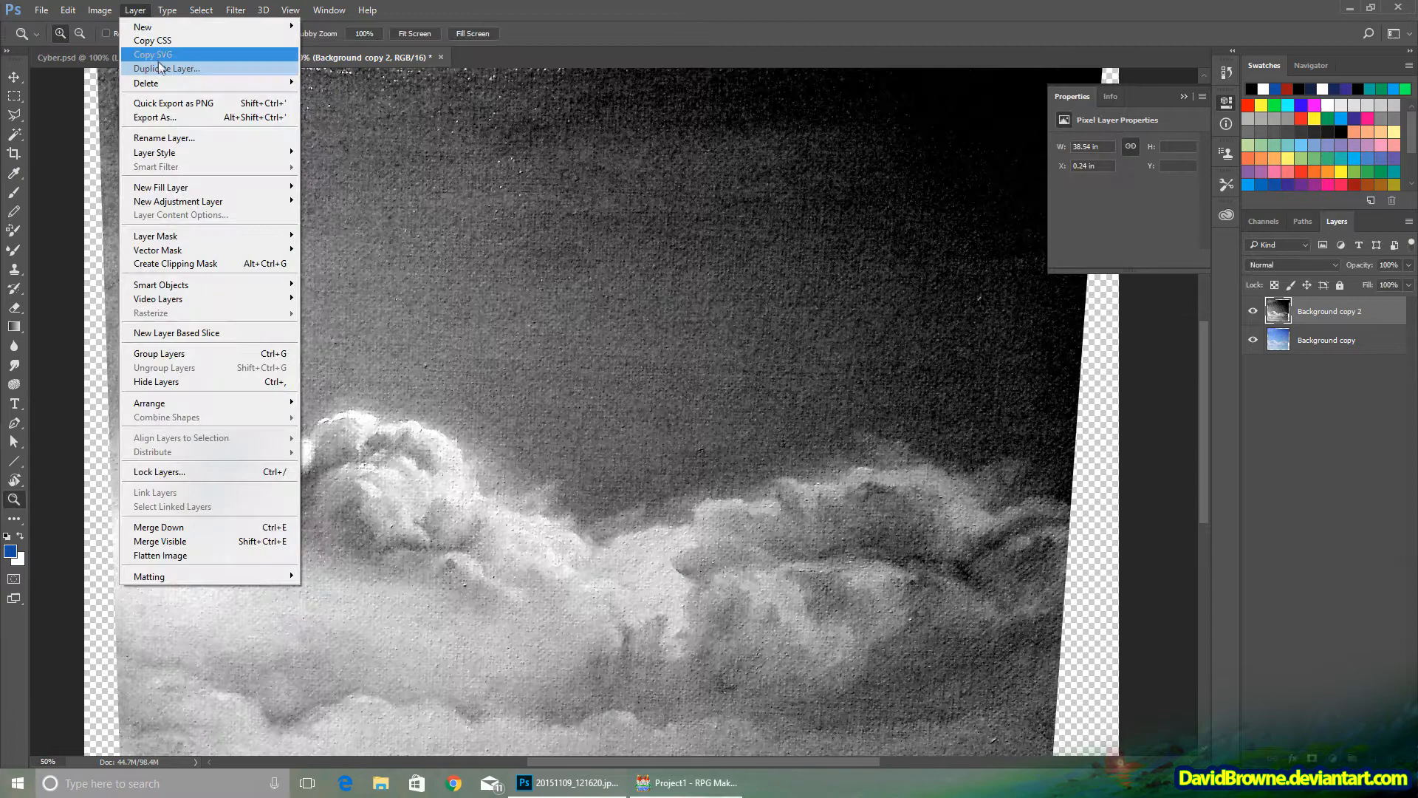
Step: Duplicate Background copy 2 as Background copy 3 and run the Dust & Scratches filter on the copy with a raised threshold and preview on
{"action": "left_click", "coordinate": [158, 63]}
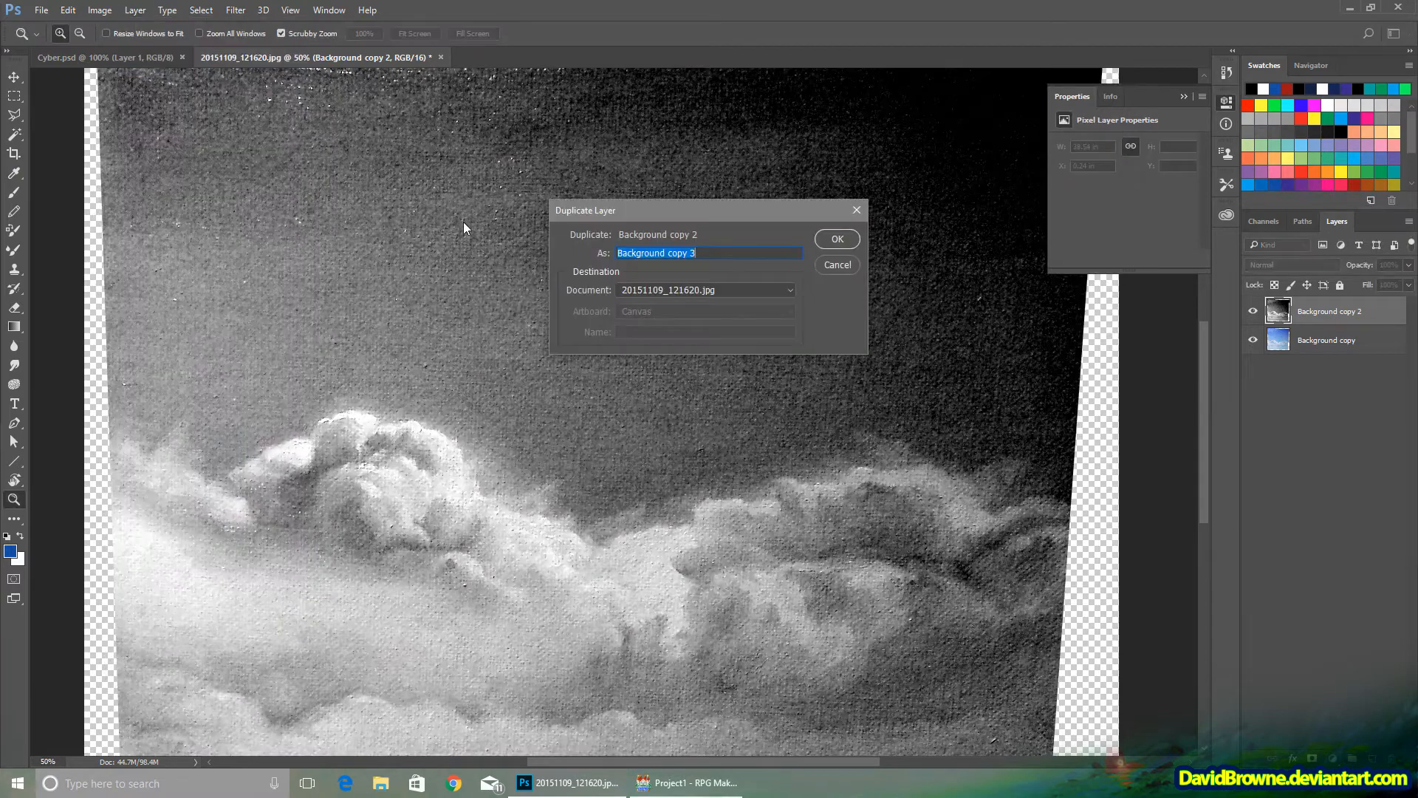
{"action": "key", "text": "Return"}
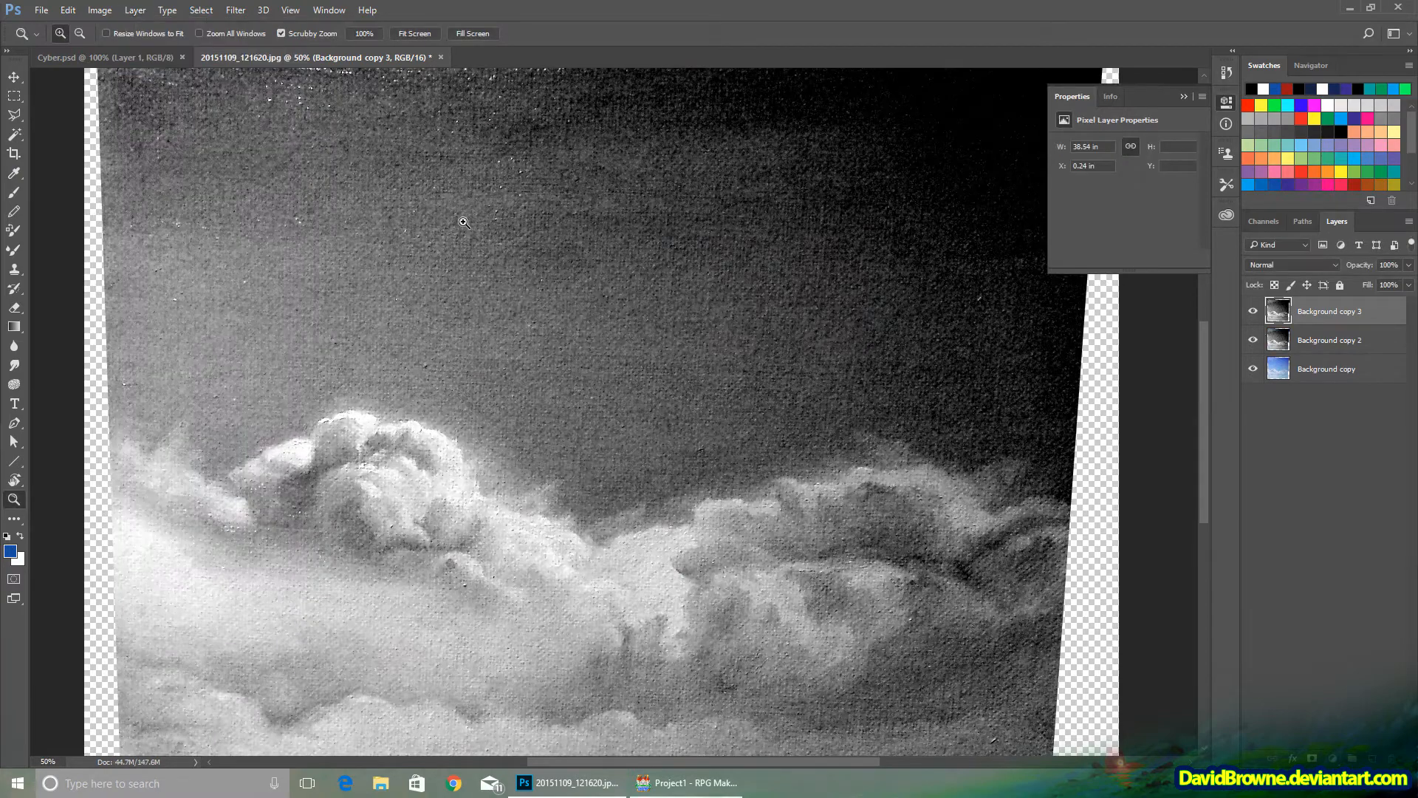
{"action": "left_click", "coordinate": [286, 10]}
{"action": "mouse_move", "coordinate": [236, 10]}
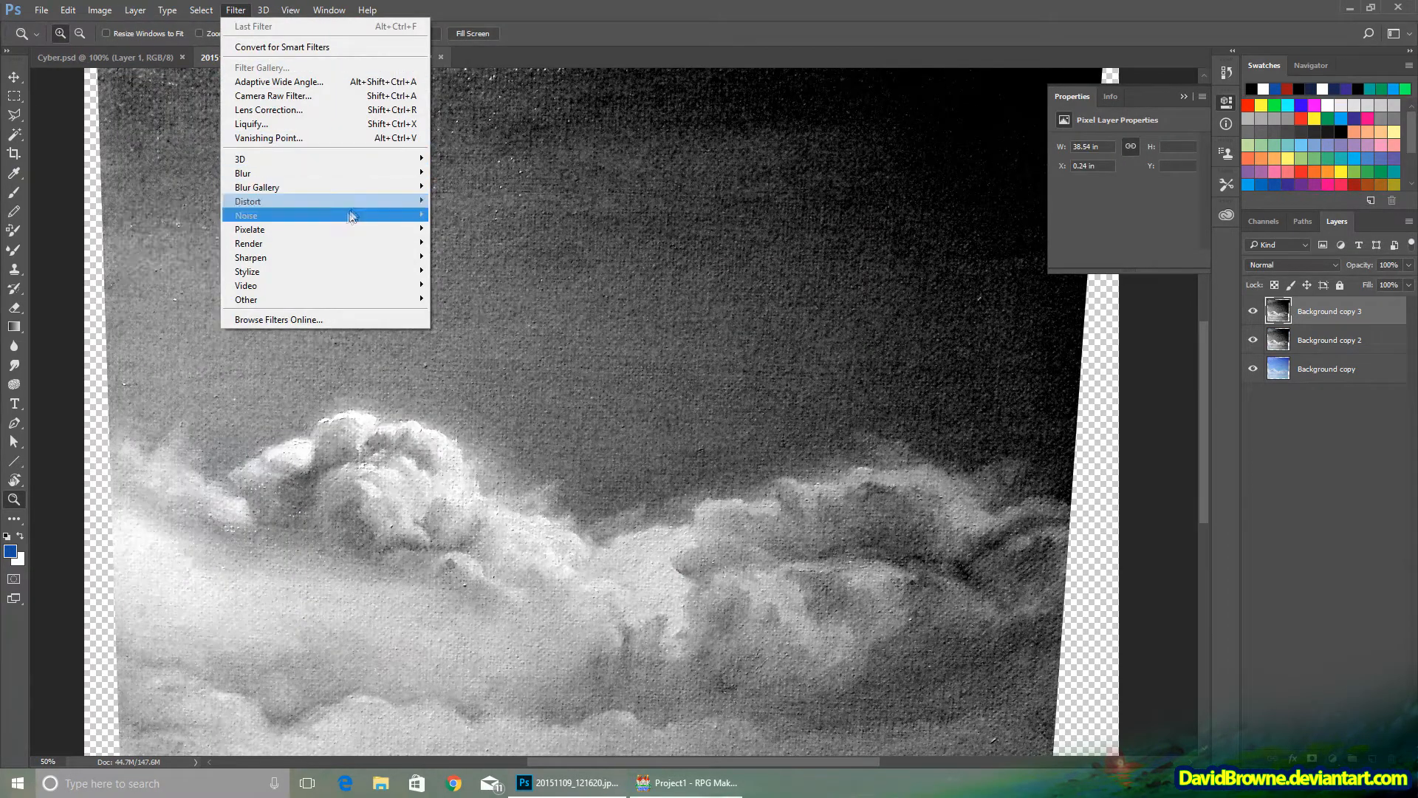
{"action": "mouse_move", "coordinate": [351, 215]}
{"action": "left_click", "coordinate": [166, 243]}
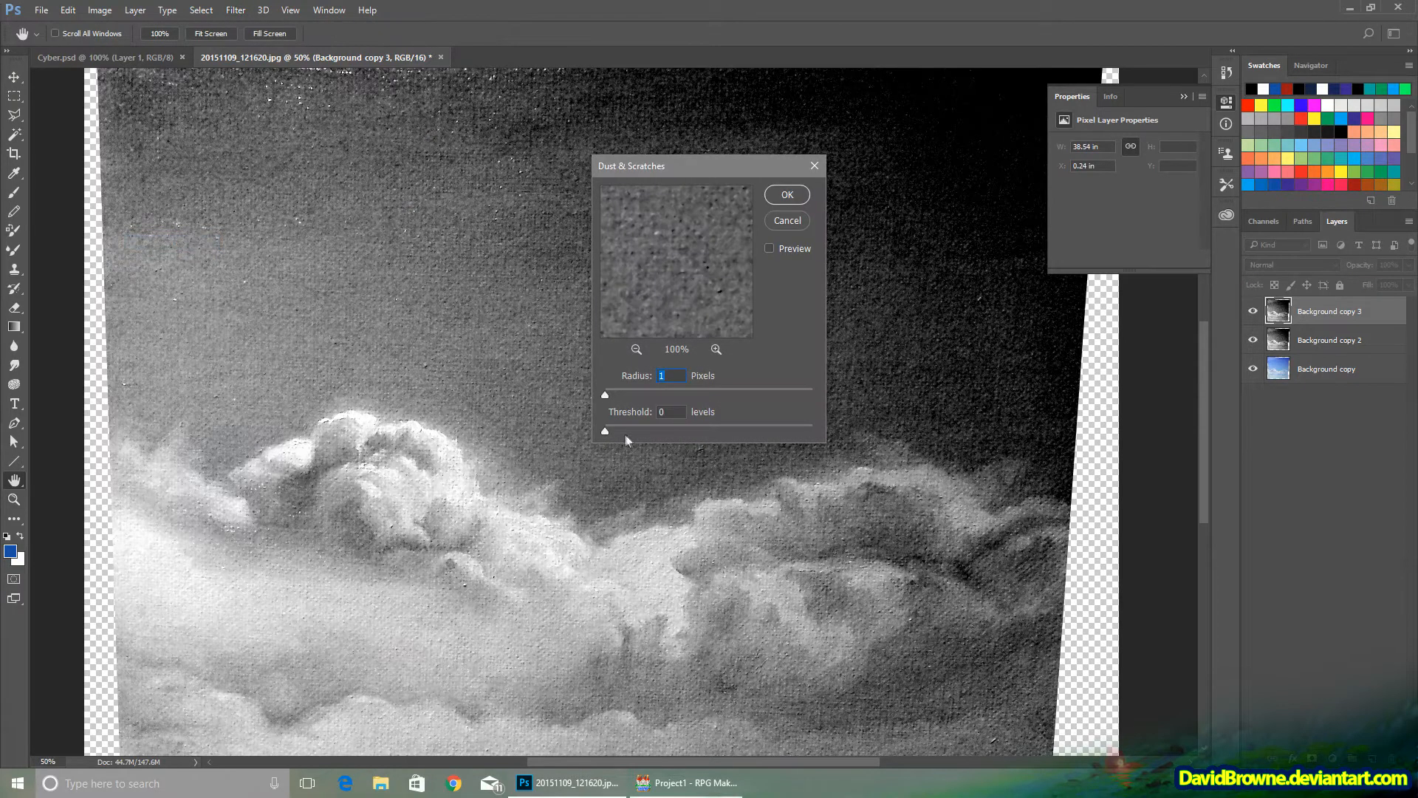
{"action": "left_click_drag", "start_coordinate": [619, 431], "coordinate": [659, 430]}
{"action": "left_click", "coordinate": [770, 248]}
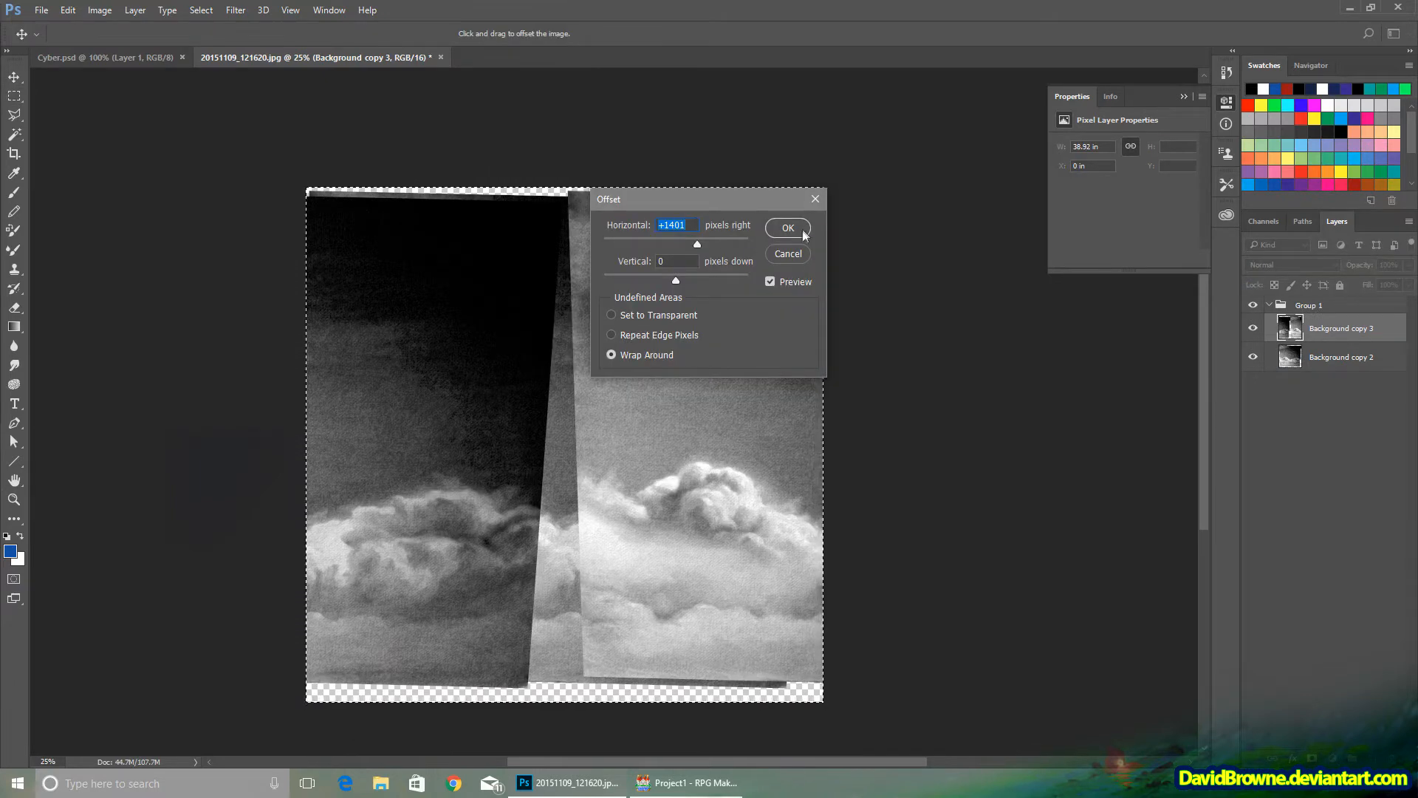
Step: Offset Background copy 3 horizontally by +1401 pixels with undefined areas set to wrap around
{"action": "left_click", "coordinate": [803, 234]}
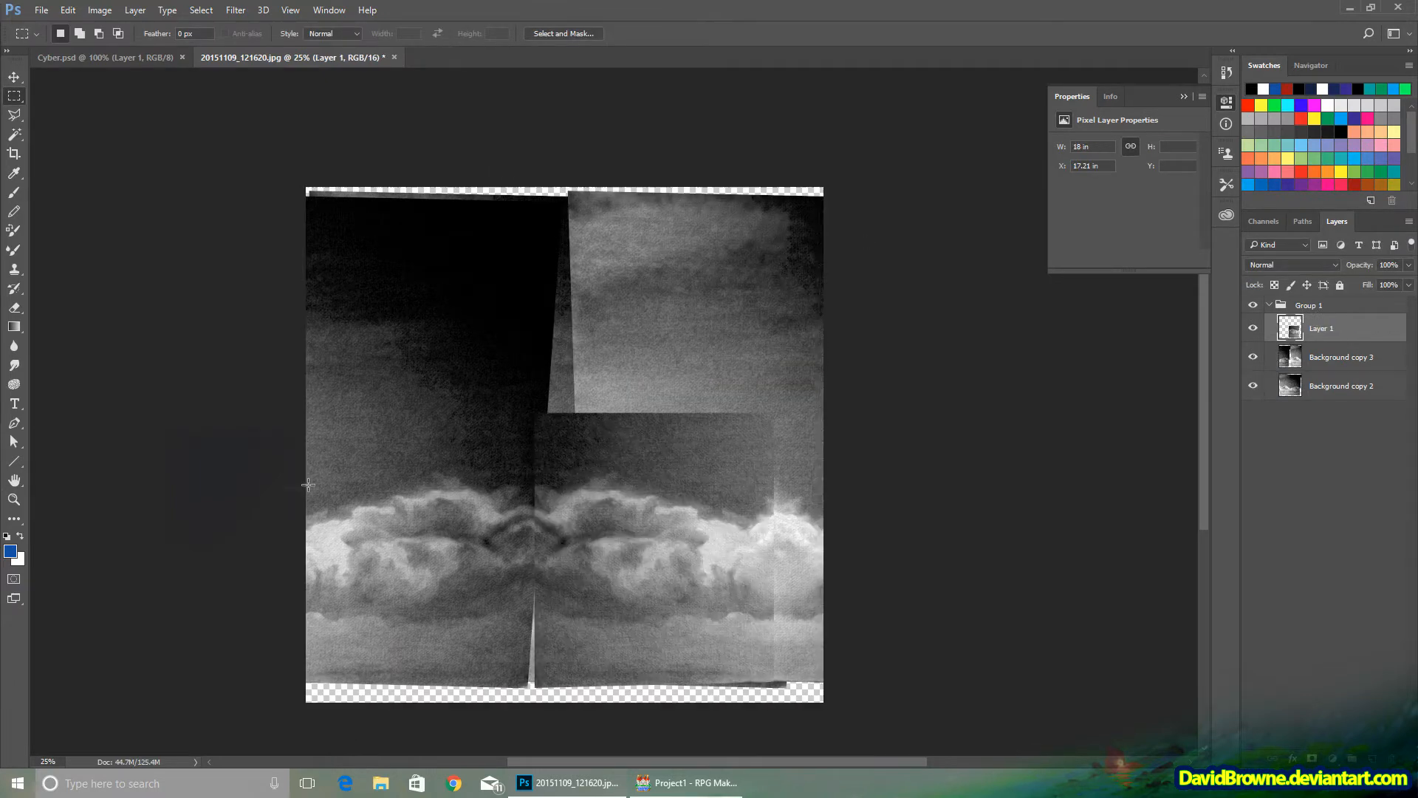
Step: Move the mirrored cloud patch in Layer 1 over the central seam and warp it to follow the neighbouring clouds
{"action": "left_click_drag", "start_coordinate": [687, 295], "coordinate": [539, 521]}
{"action": "left_click", "coordinate": [67, 10]}
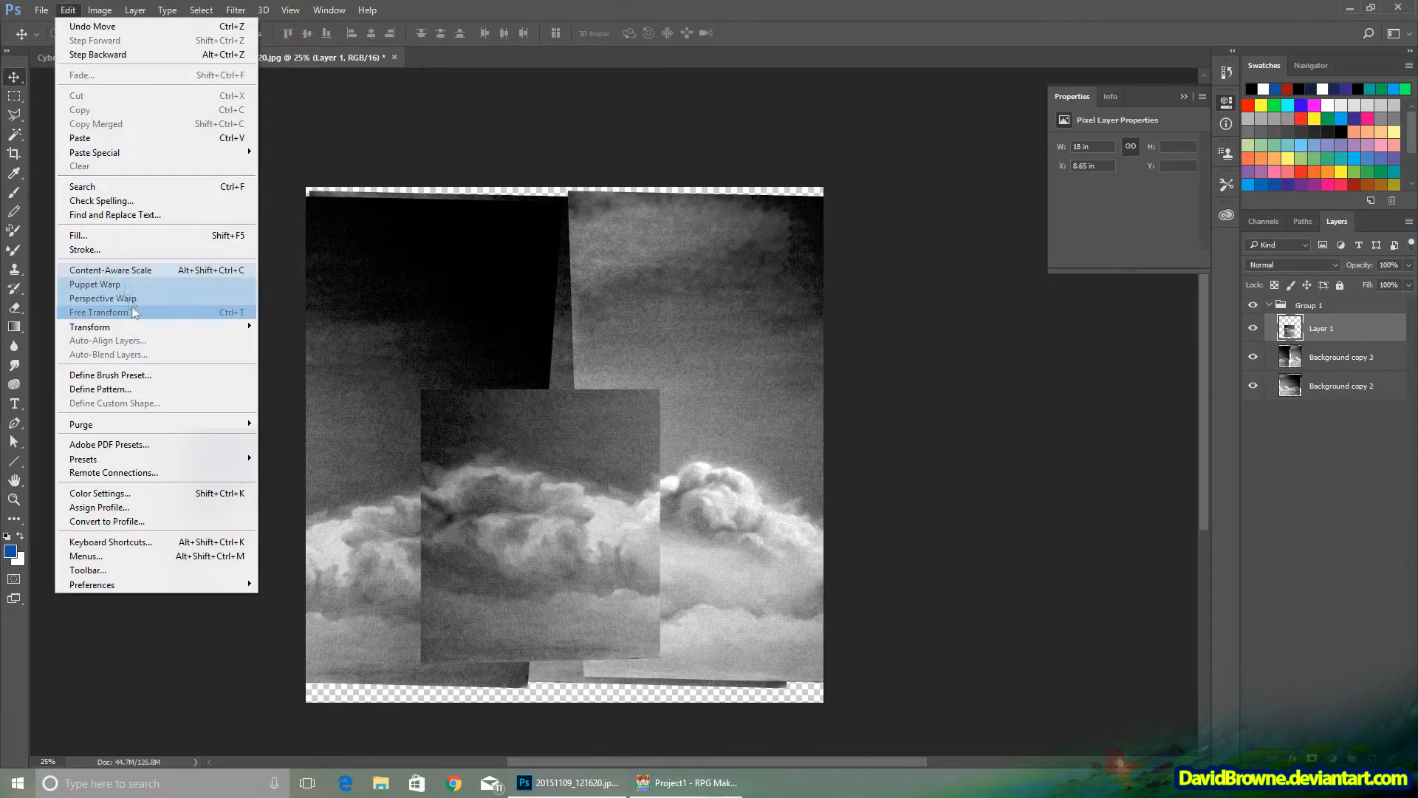
{"action": "mouse_move", "coordinate": [139, 327]}
{"action": "left_click", "coordinate": [288, 420]}
{"action": "left_click_drag", "start_coordinate": [600, 482], "coordinate": [607, 471]}
{"action": "left_click_drag", "start_coordinate": [464, 492], "coordinate": [517, 551]}
{"action": "left_click_drag", "start_coordinate": [623, 610], "coordinate": [621, 574]}
{"action": "key", "text": "Return"}
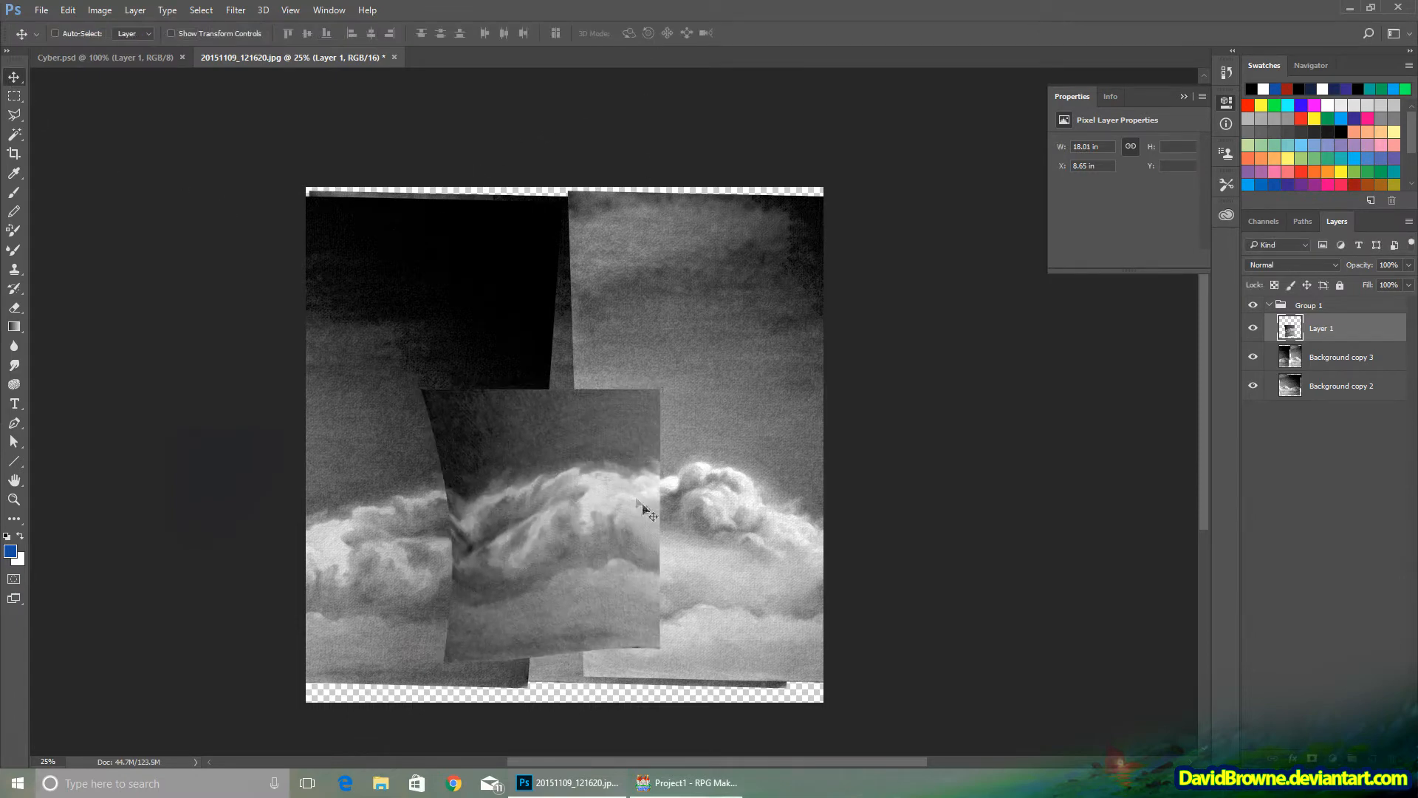
Step: Soften the Layer 1 patch's edges with the Eraser, continuing on a duplicate placed beneath the hidden original
{"action": "key", "text": "e"}
{"action": "mouse_move", "coordinate": [658, 415]}
{"action": "left_mouse_down"}
{"action": "mouse_move", "coordinate": [670, 443]}
{"action": "mouse_move", "coordinate": [647, 637]}
{"action": "left_mouse_up"}
{"action": "key", "text": "ctrl+j"}
{"action": "left_click_drag", "start_coordinate": [1320, 329], "coordinate": [1320, 367]}
{"action": "left_click", "coordinate": [1253, 328]}
{"action": "left_click_drag", "start_coordinate": [459, 473], "coordinate": [473, 637]}
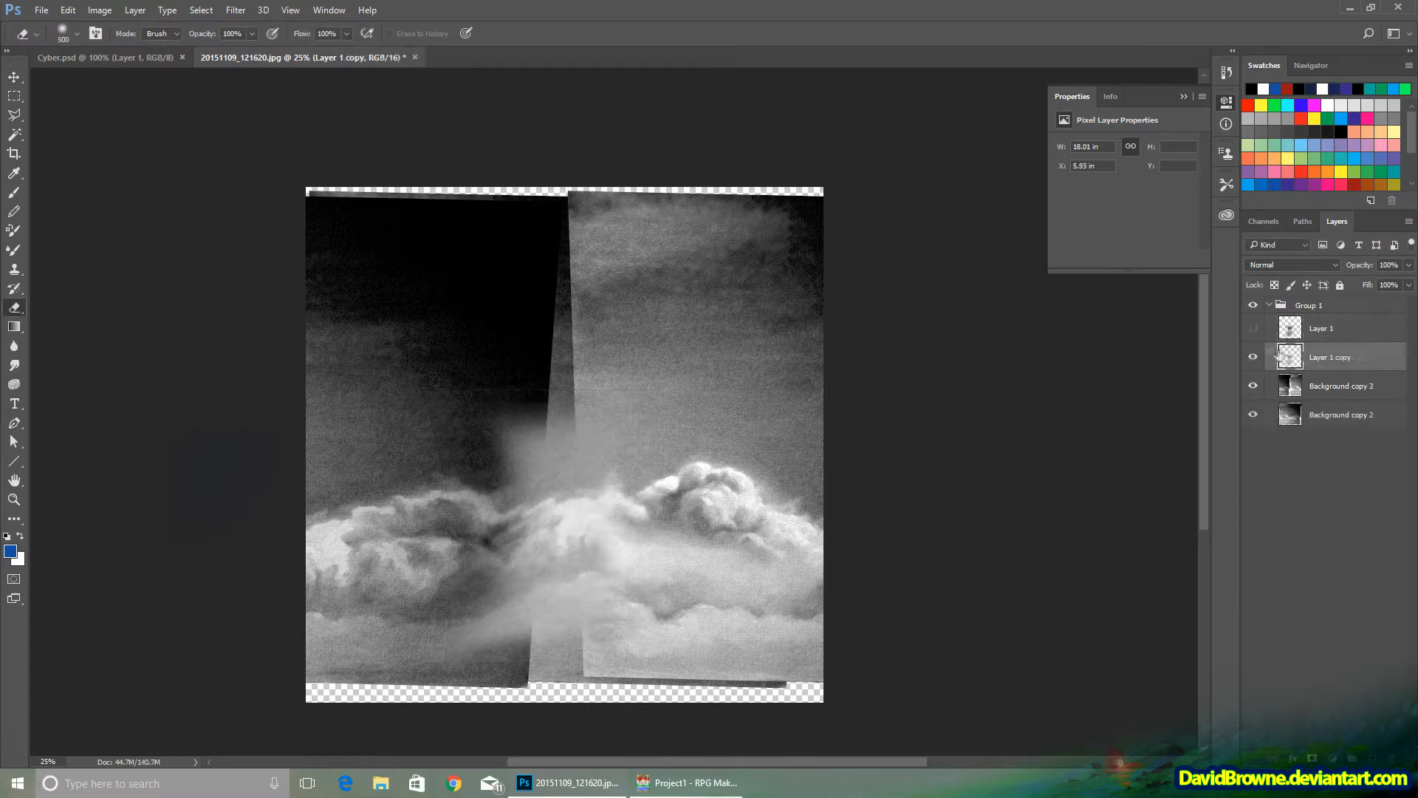
Step: Place Layer 1 copy above the visible Layer 1 and give it a black-filled layer mask, ready for brushing in white
{"action": "mouse_move", "coordinate": [1322, 357]}
{"action": "left_mouse_down"}
{"action": "mouse_move", "coordinate": [1277, 353]}
{"action": "mouse_move", "coordinate": [1322, 317]}
{"action": "left_mouse_up"}
{"action": "left_click", "coordinate": [1253, 358]}
{"action": "left_click", "coordinate": [1313, 758]}
{"action": "left_click", "coordinate": [68, 11]}
{"action": "left_click", "coordinate": [116, 237]}
{"action": "key", "text": "Return"}
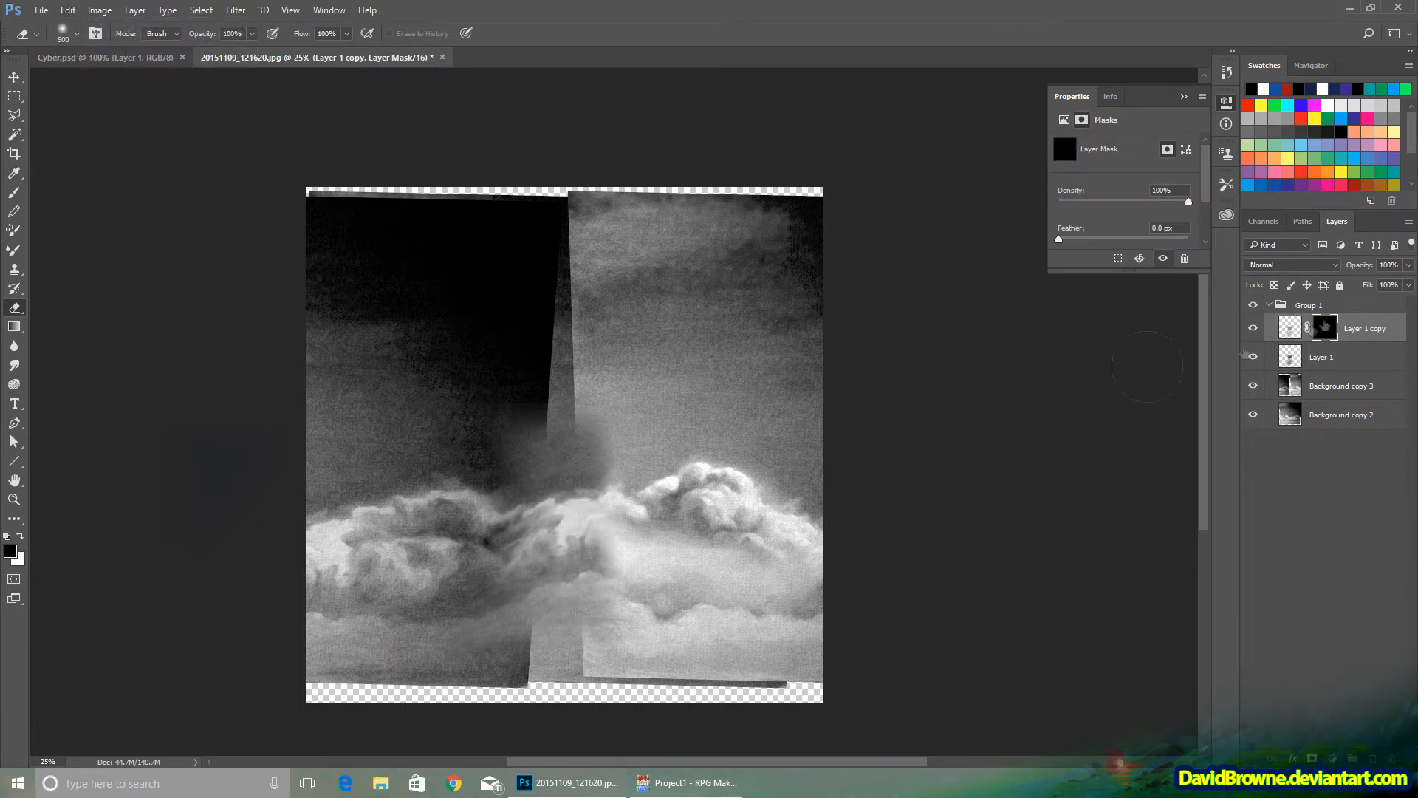
{"action": "key", "text": "b"}
{"action": "key", "text": "x"}
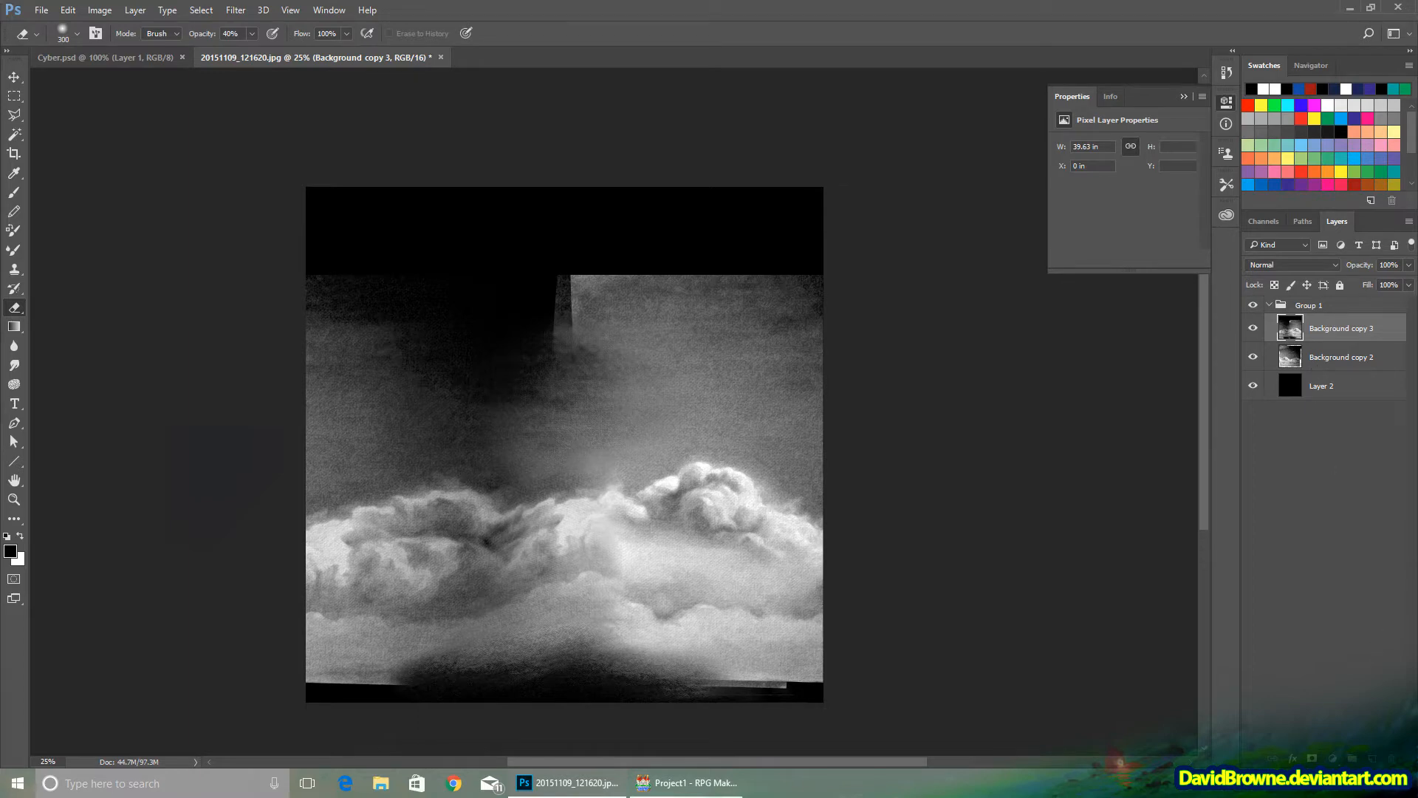
Step: Darken the upper sky on a new layer with a soft black brush at 50% opacity and compare with it hidden
{"action": "left_click", "coordinate": [1372, 758]}
{"action": "key", "text": "b"}
{"action": "mouse_move", "coordinate": [683, 252]}
{"action": "left_mouse_down"}
{"action": "mouse_move", "coordinate": [855, 247]}
{"action": "mouse_move", "coordinate": [559, 291]}
{"action": "mouse_move", "coordinate": [723, 242]}
{"action": "left_mouse_up"}
{"action": "key", "text": "5"}
{"action": "mouse_move", "coordinate": [650, 294]}
{"action": "left_mouse_down"}
{"action": "mouse_move", "coordinate": [816, 291]}
{"action": "mouse_move", "coordinate": [396, 317]}
{"action": "mouse_move", "coordinate": [251, 380]}
{"action": "mouse_move", "coordinate": [984, 415]}
{"action": "left_mouse_up"}
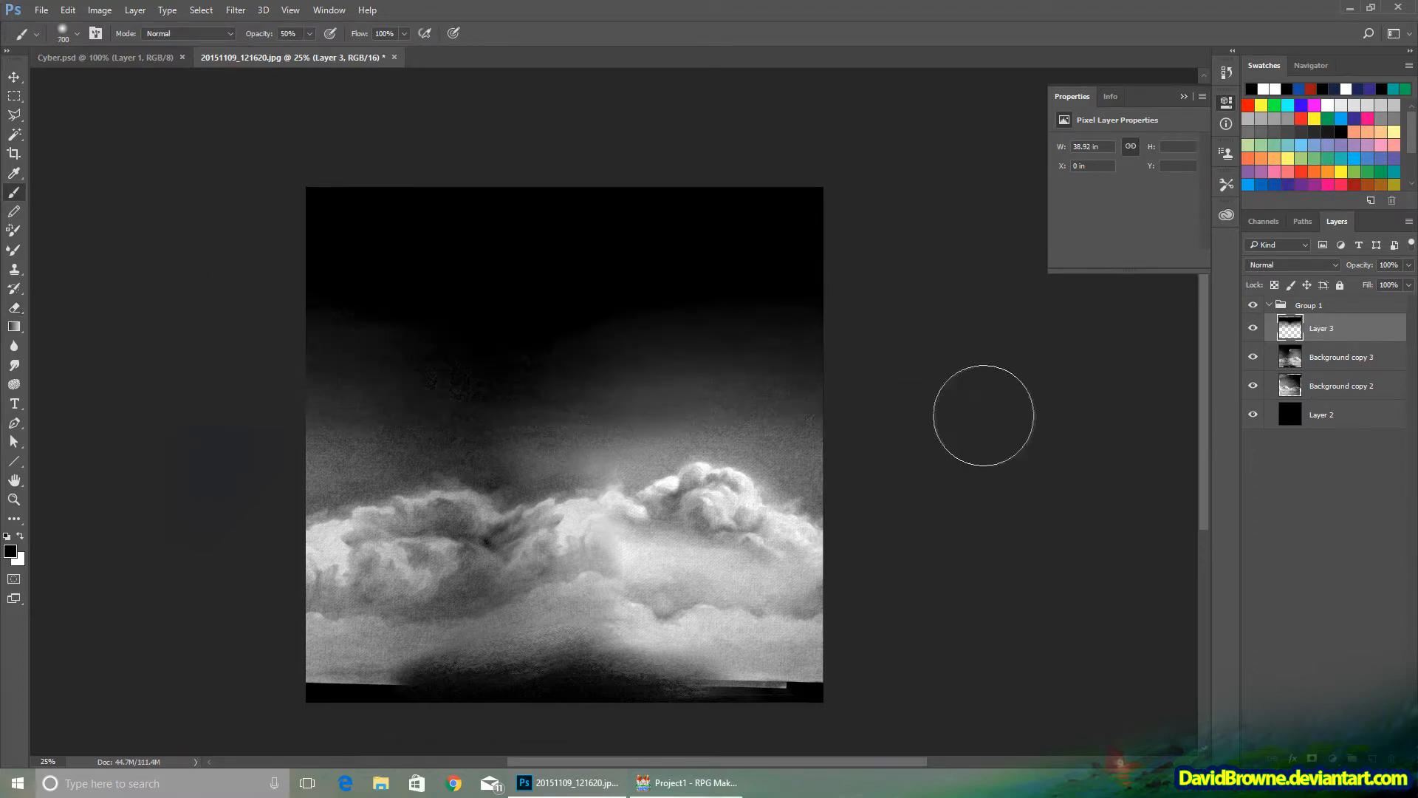
{"action": "left_click", "coordinate": [1252, 329]}
{"action": "left_click", "coordinate": [1253, 329]}
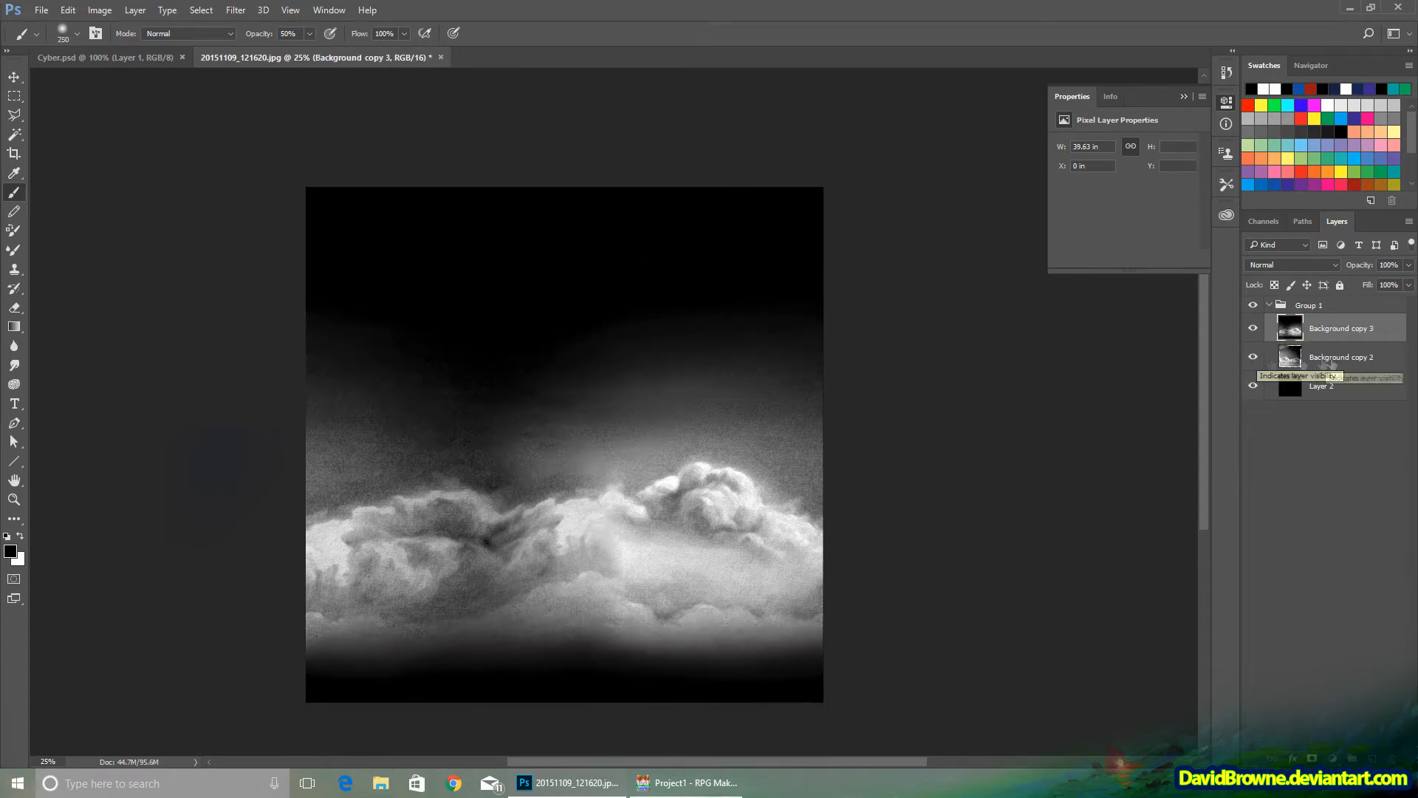
Step: Duplicate the Background copy 2 layer and hide the original
{"action": "left_click", "coordinate": [1326, 361]}
{"action": "left_click", "coordinate": [144, 10]}
{"action": "left_click", "coordinate": [170, 69]}
{"action": "key", "text": "Return"}
{"action": "left_click", "coordinate": [1252, 386]}
Step: Duplicate the top cloud layer as Background copy 5
{"action": "left_click", "coordinate": [1310, 337]}
{"action": "left_click", "coordinate": [143, 12]}
{"action": "left_click", "coordinate": [152, 72]}
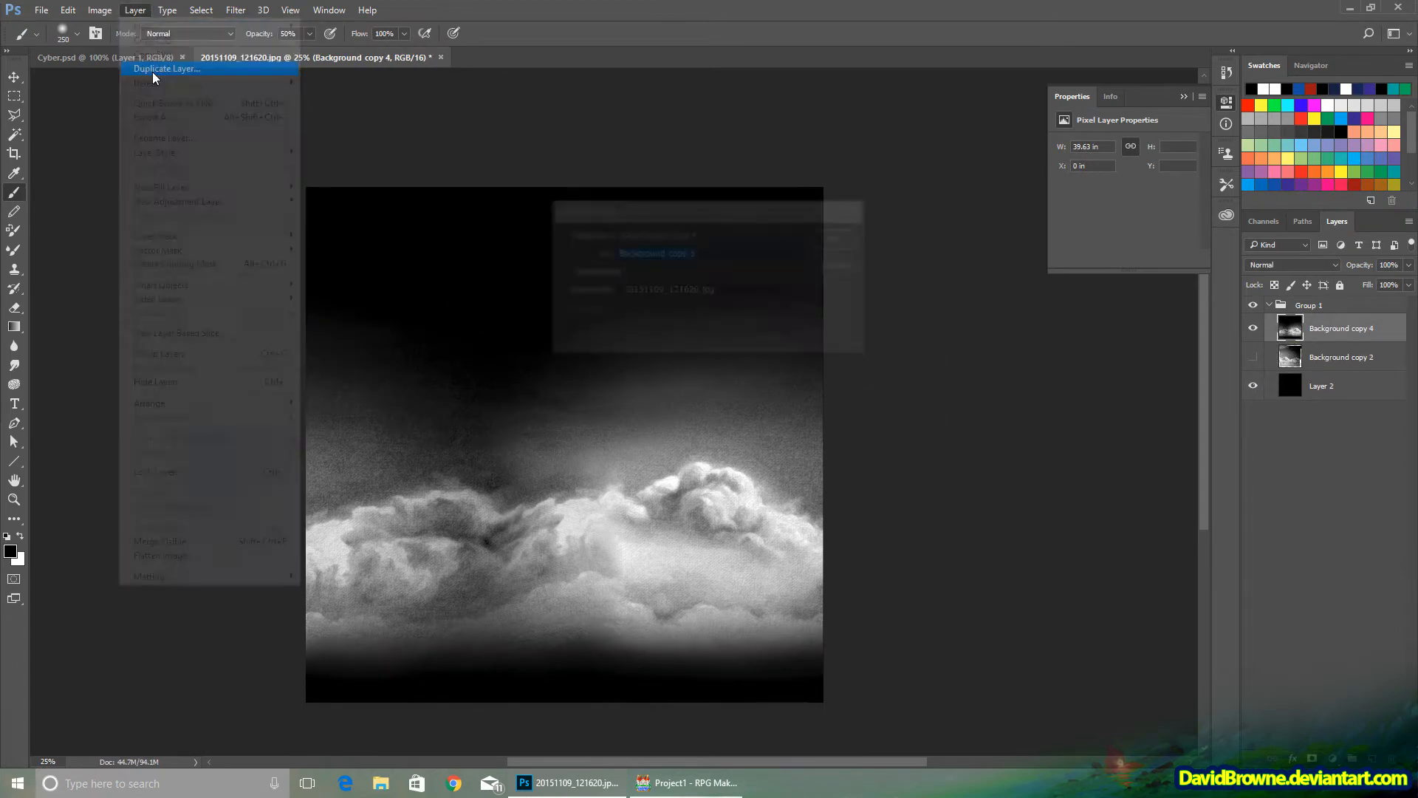
{"action": "key", "text": "Return"}
Step: Darken the shadows and midtones of Background copy 5 with a multi-point custom Curves adjustment
{"action": "left_click", "coordinate": [100, 10]}
{"action": "left_click", "coordinate": [297, 62]}
{"action": "key", "text": "Return"}
{"action": "left_click", "coordinate": [100, 10]}
{"action": "left_click", "coordinate": [319, 78]}
{"action": "left_click_drag", "start_coordinate": [943, 262], "coordinate": [1092, 322]}
{"action": "mouse_move", "coordinate": [954, 572]}
{"action": "left_mouse_down"}
{"action": "mouse_move", "coordinate": [957, 555]}
{"action": "mouse_move", "coordinate": [962, 566]}
{"action": "left_mouse_up"}
{"action": "left_click_drag", "start_coordinate": [997, 532], "coordinate": [999, 541]}
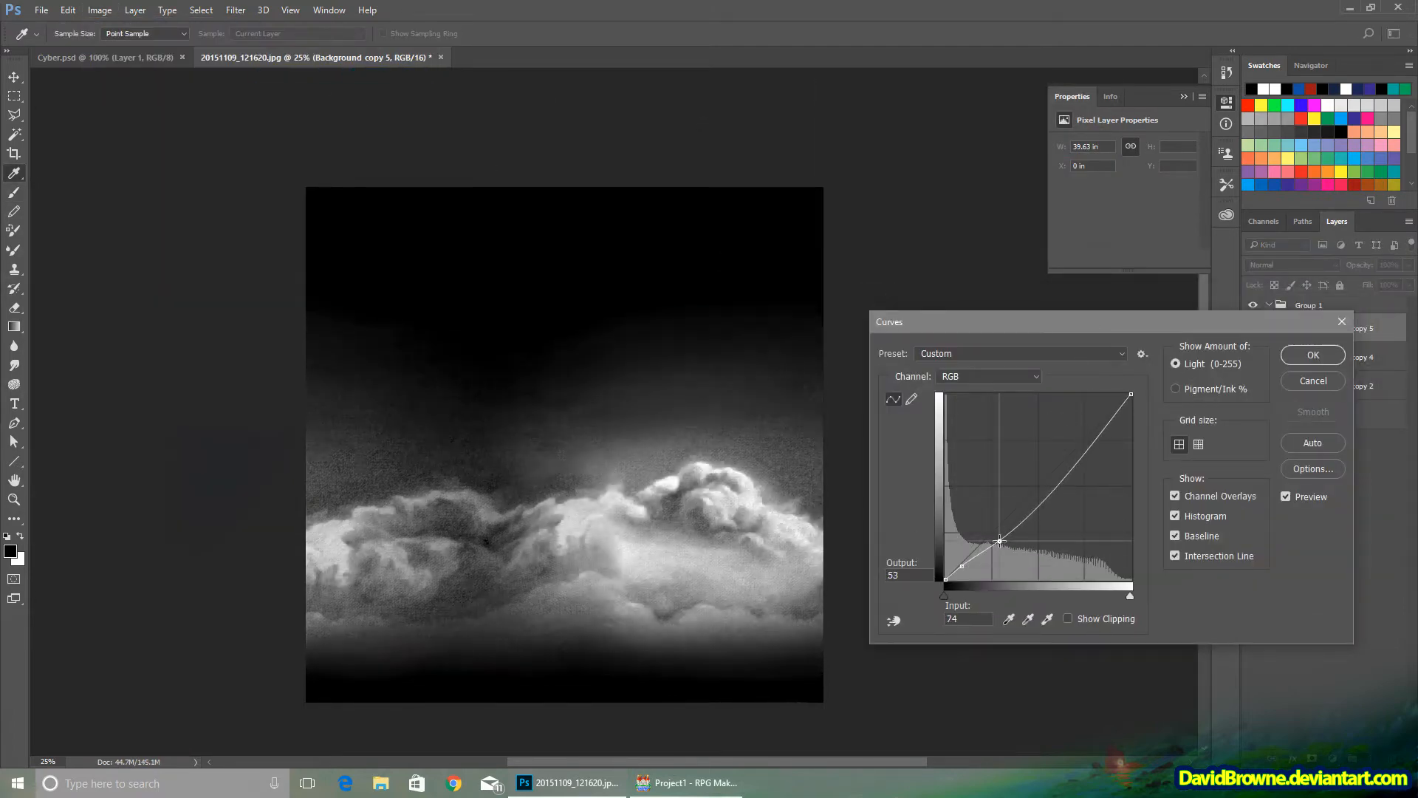
{"action": "mouse_move", "coordinate": [1047, 494]}
{"action": "left_mouse_down"}
{"action": "mouse_move", "coordinate": [1050, 510]}
{"action": "mouse_move", "coordinate": [1067, 484]}
{"action": "left_mouse_up"}
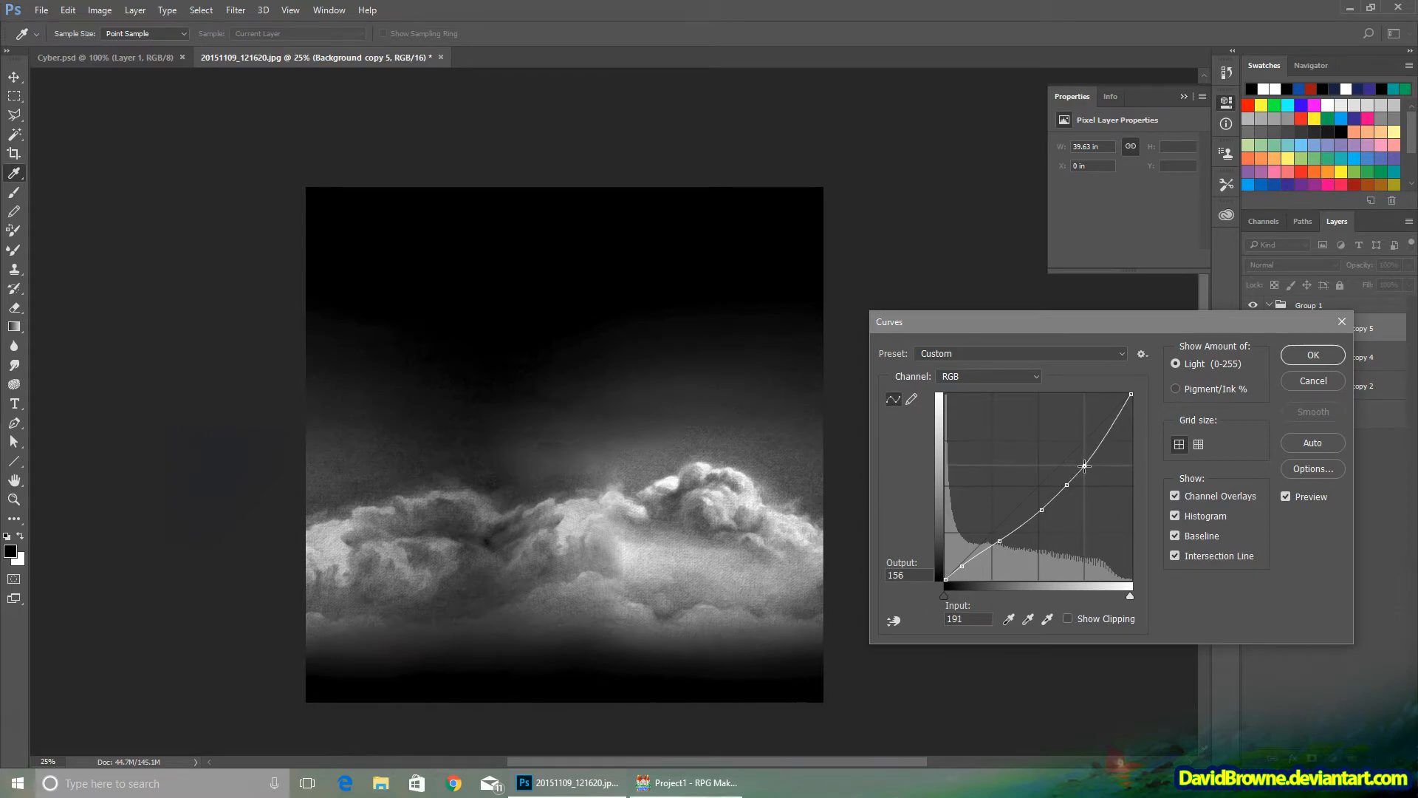
{"action": "left_click_drag", "start_coordinate": [1108, 427], "coordinate": [1109, 429]}
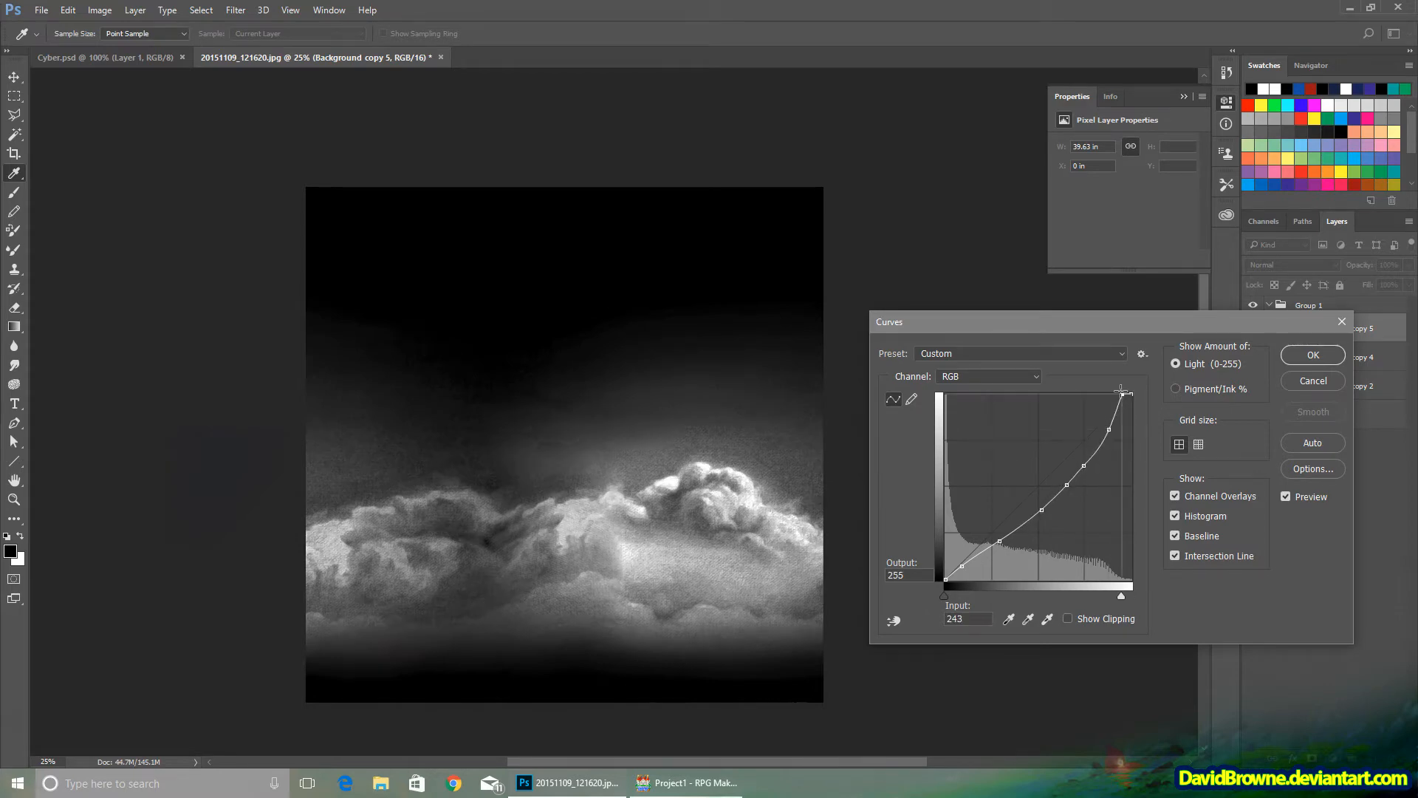
Step: Even out the curve by raising its shadow and lower-midtone points, and apply the adjustment
{"action": "left_click_drag", "start_coordinate": [1042, 508], "coordinate": [998, 540]}
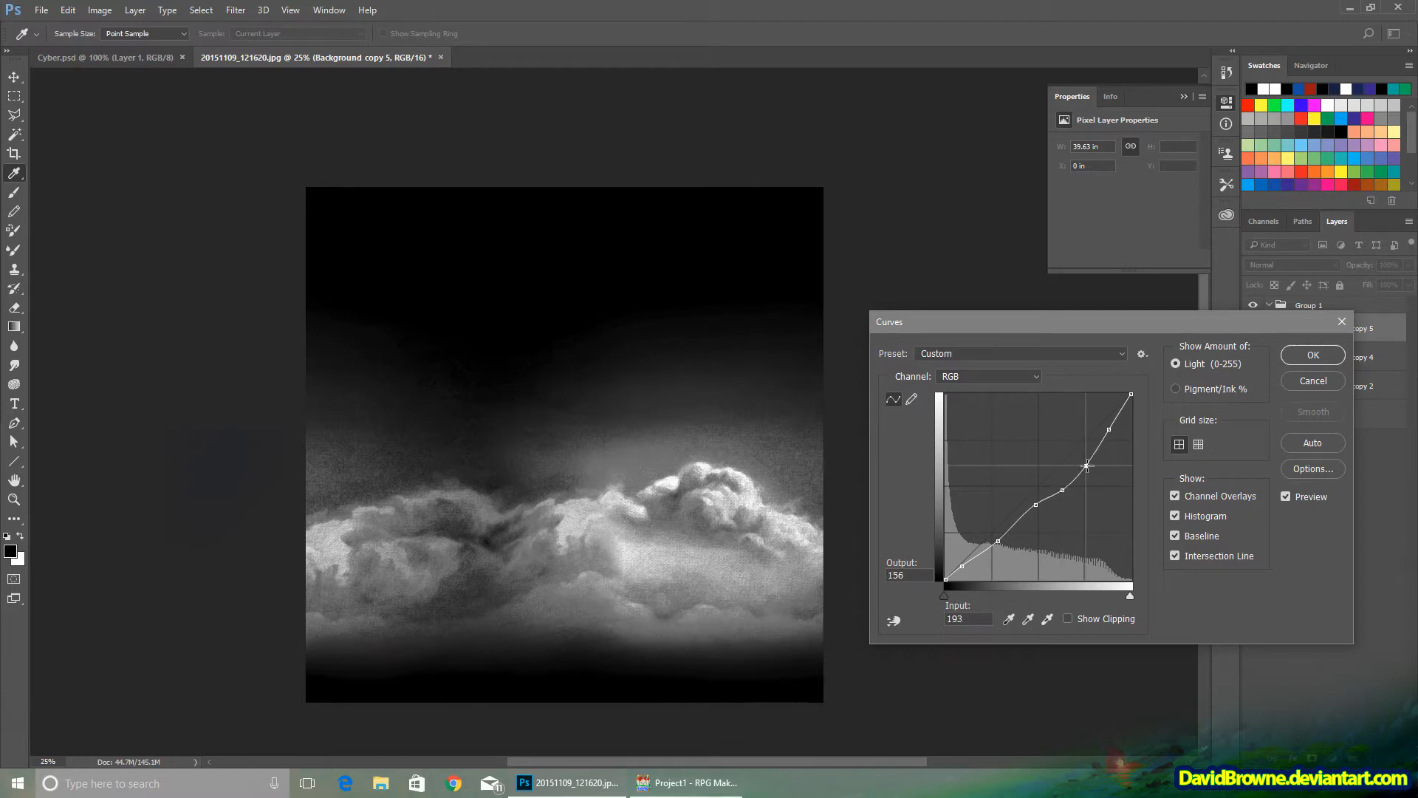
{"action": "left_click_drag", "start_coordinate": [997, 540], "coordinate": [964, 564]}
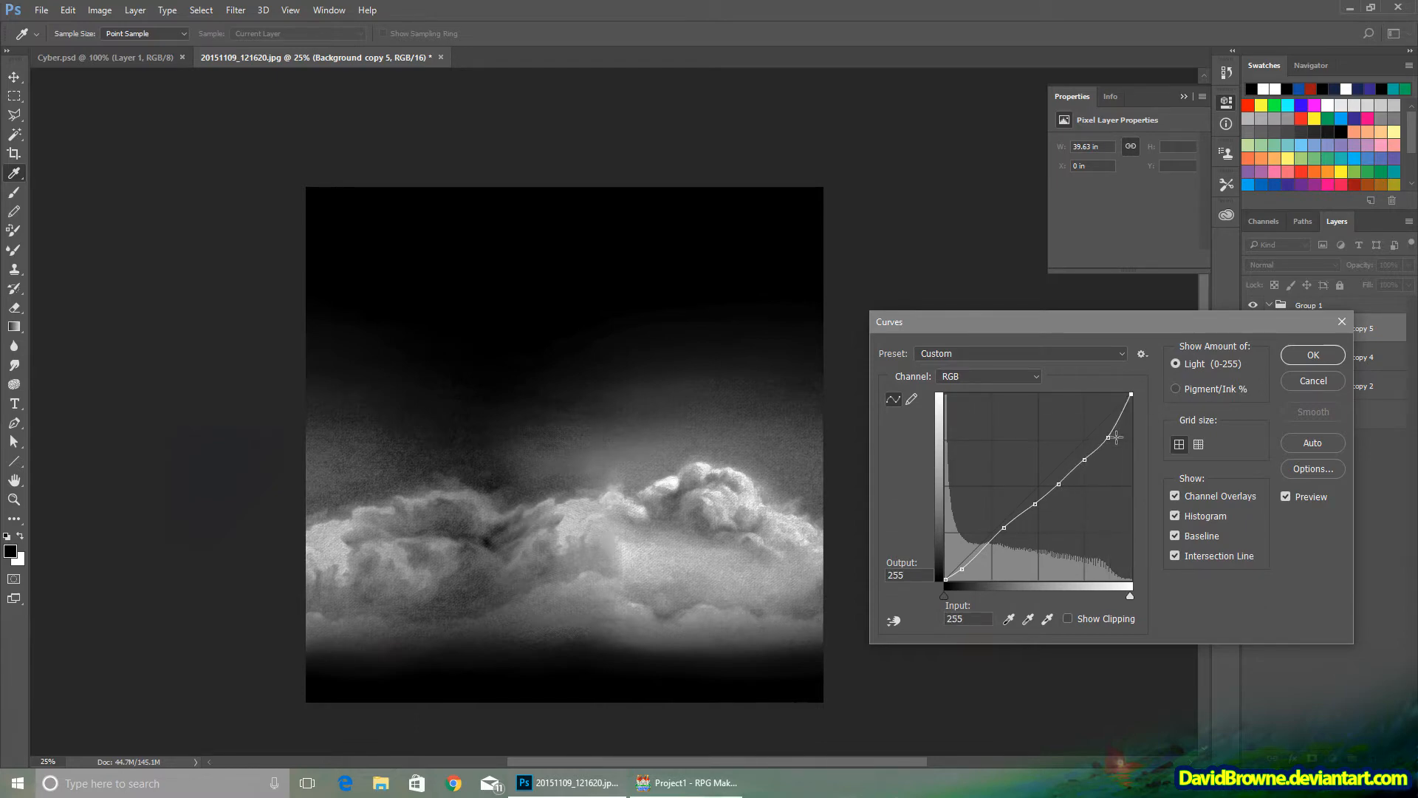
{"action": "key", "text": "Return"}
Step: Paint the sky above the cloud tops black on Background copy 5 with a soft brush at 50% opacity
{"action": "key", "text": "b"}
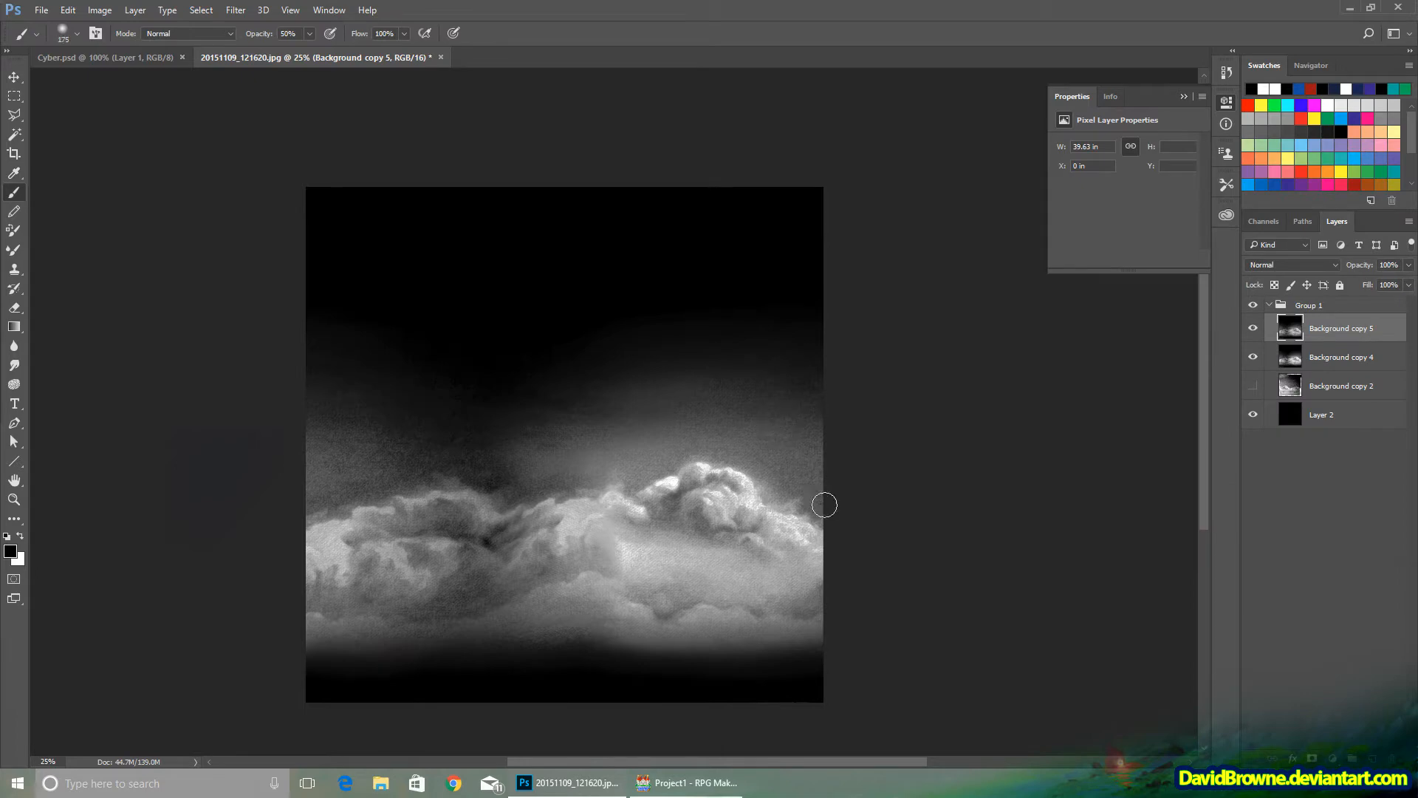
{"action": "mouse_move", "coordinate": [825, 504]}
{"action": "left_mouse_down"}
{"action": "mouse_move", "coordinate": [746, 465]}
{"action": "mouse_move", "coordinate": [458, 478]}
{"action": "mouse_move", "coordinate": [277, 460]}
{"action": "left_mouse_up"}
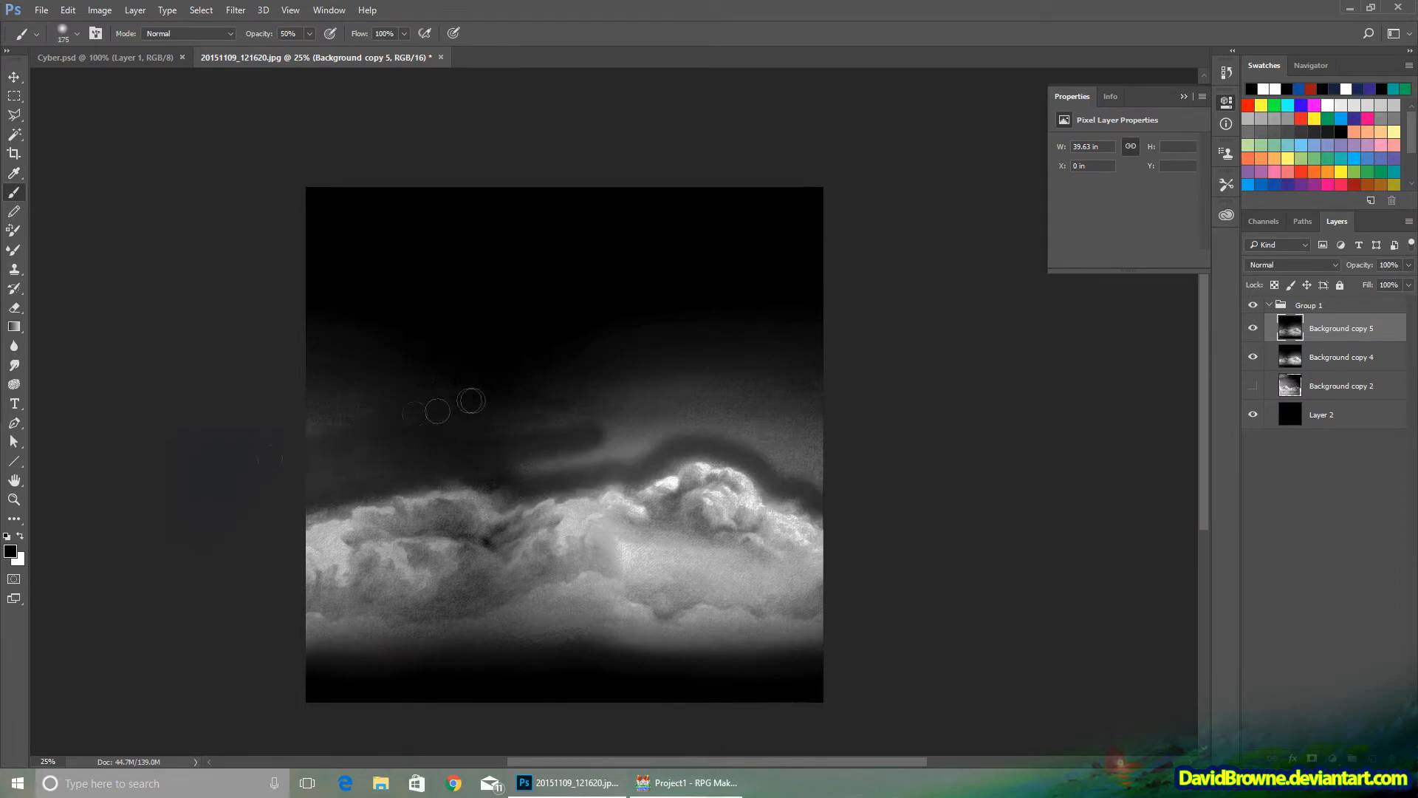
{"action": "mouse_move", "coordinate": [471, 400]}
{"action": "left_mouse_down"}
{"action": "mouse_move", "coordinate": [527, 449]}
{"action": "mouse_move", "coordinate": [662, 439]}
{"action": "mouse_move", "coordinate": [823, 455]}
{"action": "mouse_move", "coordinate": [397, 342]}
{"action": "left_mouse_up"}
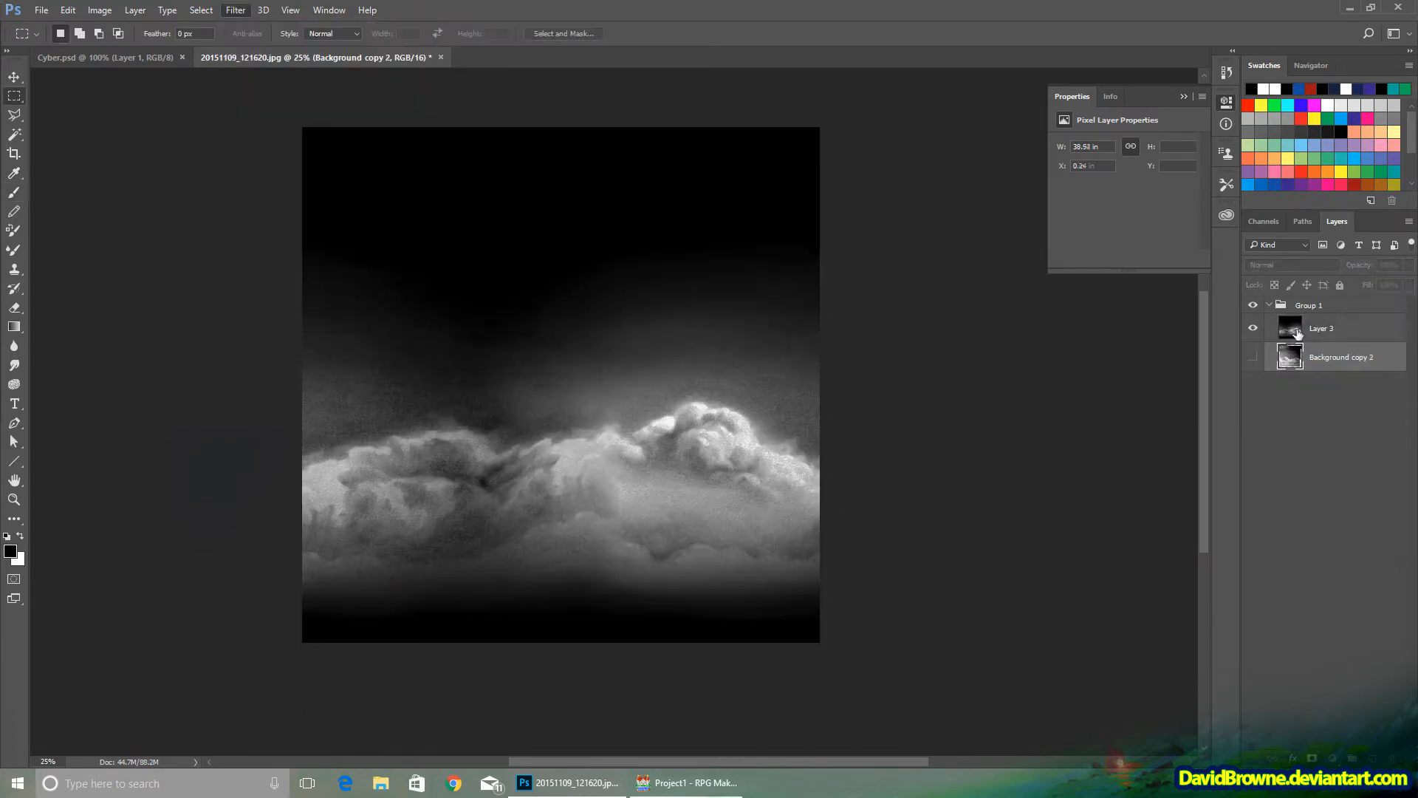
Step: Offset Layer 3 horizontally with wrap-around to bring the seam between its outer edges into the middle
{"action": "left_click", "coordinate": [1298, 333]}
{"action": "left_click", "coordinate": [235, 10]}
{"action": "mouse_move", "coordinate": [306, 300]}
{"action": "left_click", "coordinate": [183, 371]}
{"action": "left_click", "coordinate": [787, 229]}
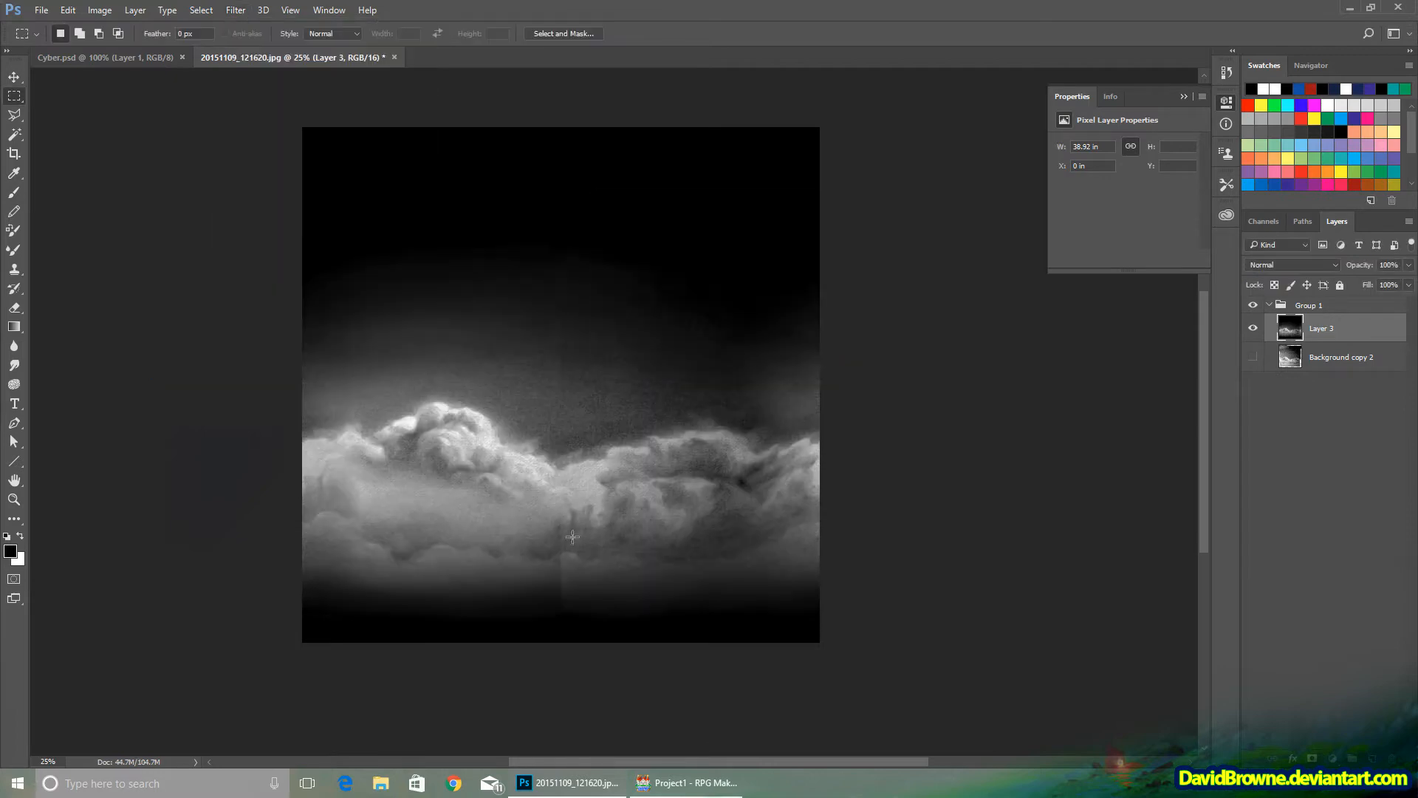
Step: Copy a rectangular cloud area of Layer 3 to a new layer and move it over the central seam
{"action": "left_click", "coordinate": [569, 595], "text": "ctrl"}
{"action": "left_click", "coordinate": [568, 596], "text": "ctrl"}
{"action": "left_click_drag", "start_coordinate": [672, 462], "coordinate": [698, 718]}
{"action": "mouse_move", "coordinate": [411, 190]}
{"action": "left_mouse_down"}
{"action": "mouse_move", "coordinate": [488, 407]}
{"action": "mouse_move", "coordinate": [542, 506]}
{"action": "left_mouse_up"}
{"action": "key", "text": "ctrl+j"}
{"action": "key", "text": "v"}
{"action": "mouse_move", "coordinate": [473, 406]}
{"action": "left_mouse_down"}
{"action": "mouse_move", "coordinate": [620, 424]}
{"action": "mouse_move", "coordinate": [523, 487]}
{"action": "mouse_move", "coordinate": [554, 518]}
{"action": "mouse_move", "coordinate": [655, 442]}
{"action": "mouse_move", "coordinate": [647, 227]}
{"action": "mouse_move", "coordinate": [498, 442]}
{"action": "mouse_move", "coordinate": [633, 598]}
{"action": "left_mouse_up"}
Step: Blend the patch's edges with the Eraser and merge it down into Layer 3
{"action": "key", "text": "e"}
{"action": "key", "text": "bracketright"}
{"action": "key", "text": "bracketleft"}
{"action": "left_click_drag", "start_coordinate": [727, 576], "coordinate": [713, 353]}
{"action": "key", "text": "ctrl+e"}
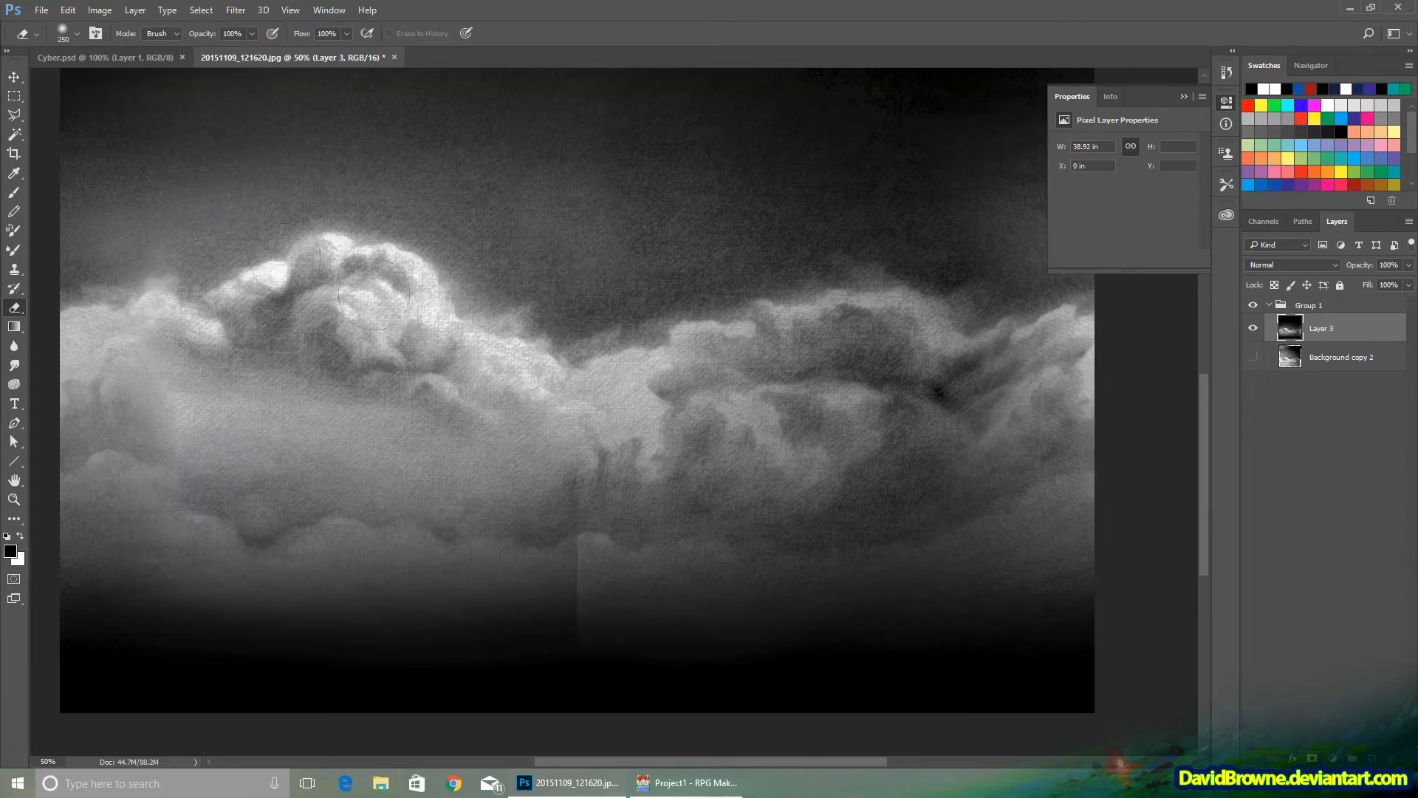
Step: Cover the remaining lower seam with a cloud piece copied from Layer 3 and ready a smaller Eraser brush for its edges
{"action": "key", "text": "m"}
{"action": "left_click_drag", "start_coordinate": [668, 532], "coordinate": [624, 483]}
{"action": "left_click_drag", "start_coordinate": [607, 351], "coordinate": [734, 676]}
{"action": "key", "text": "ctrl+j"}
{"action": "key", "text": "v"}
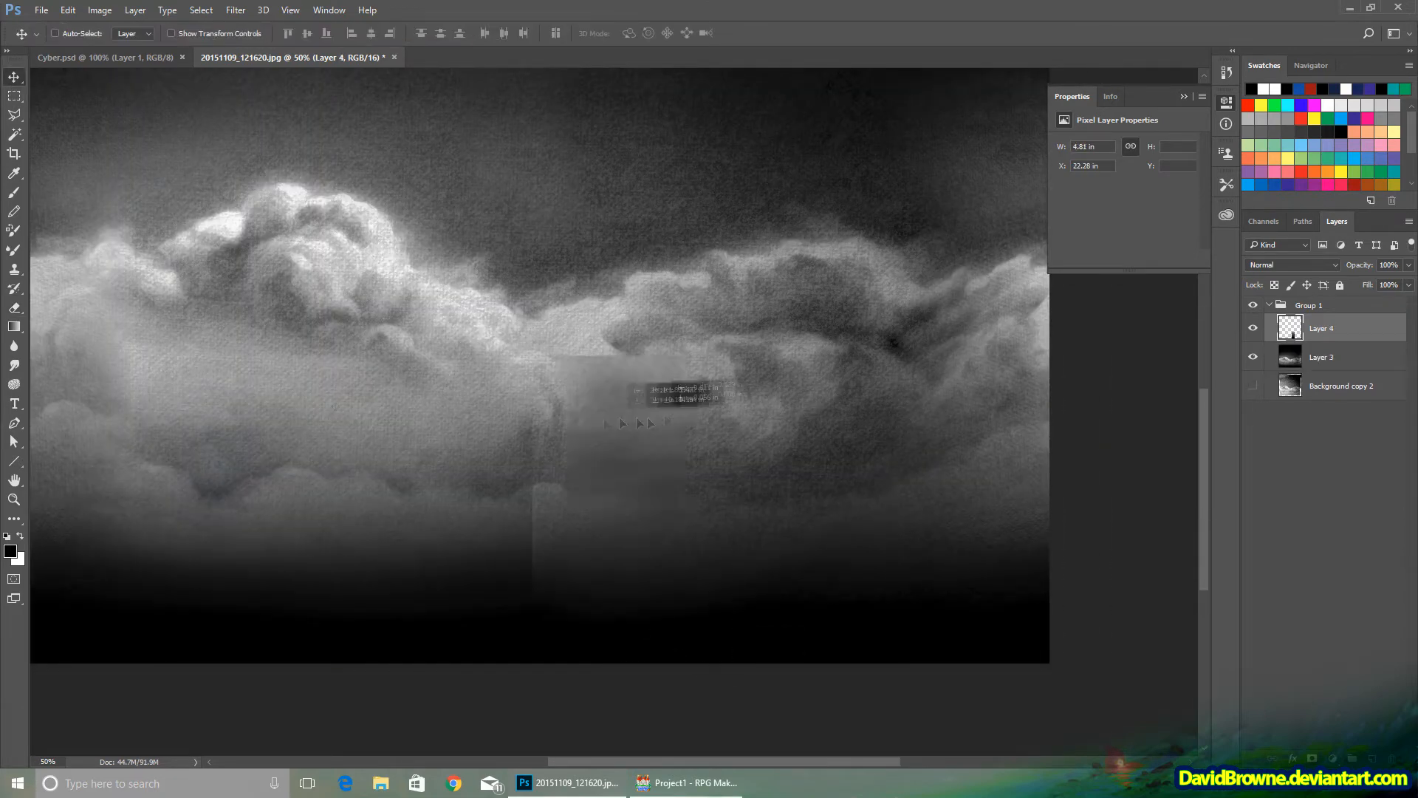
{"action": "mouse_move", "coordinate": [665, 395]}
{"action": "left_mouse_down"}
{"action": "mouse_move", "coordinate": [525, 394]}
{"action": "mouse_move", "coordinate": [427, 517]}
{"action": "left_mouse_up"}
{"action": "key", "text": "e"}
{"action": "key", "text": "bracketleft"}
{"action": "key", "text": "bracketleft"}
{"action": "key", "text": "bracketleft"}
{"action": "key", "text": "bracketleft"}
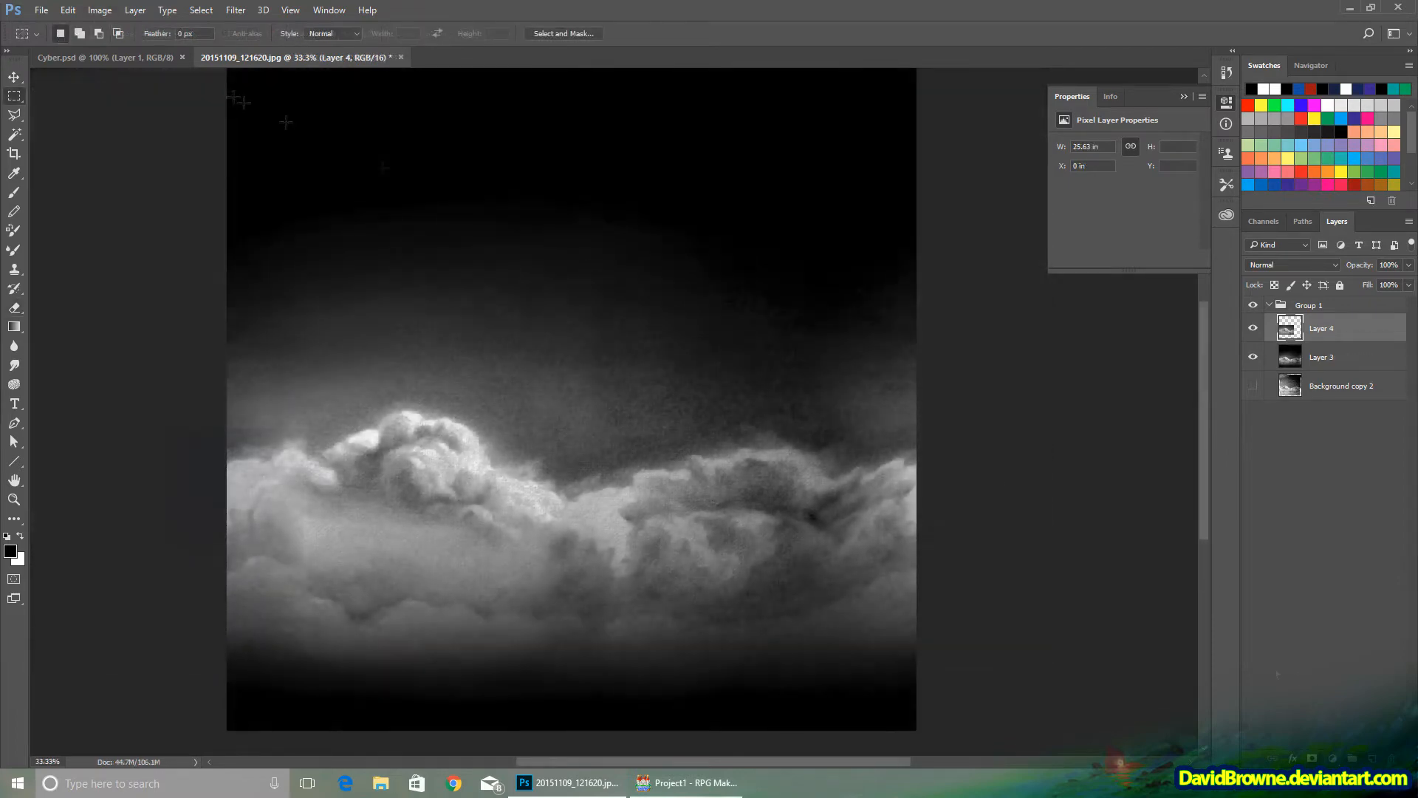
Step: Flip the copied cloud area in Layer 4 horizontally and erase its hard outer edges
{"action": "left_click", "coordinate": [68, 10]}
{"action": "mouse_move", "coordinate": [148, 327]}
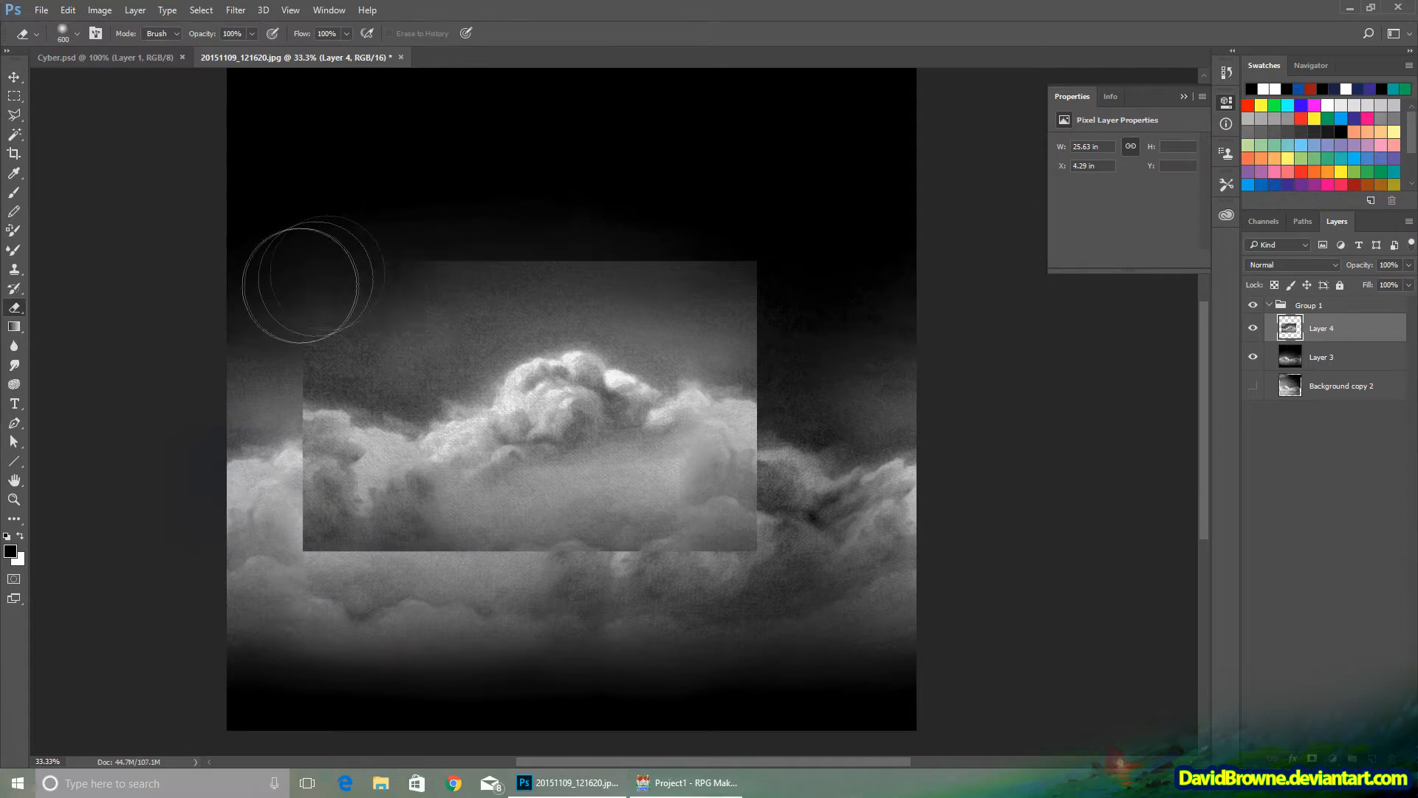
{"action": "mouse_move", "coordinate": [300, 285]}
{"action": "left_mouse_down"}
{"action": "mouse_move", "coordinate": [792, 429]}
{"action": "mouse_move", "coordinate": [602, 641]}
{"action": "mouse_move", "coordinate": [318, 421]}
{"action": "left_mouse_up"}
Step: Set Layer 4's blending mode to Lighter Color and move its cloud above the darker clouds on the right
{"action": "left_click", "coordinate": [1292, 265]}
{"action": "left_click", "coordinate": [14, 77]}
{"action": "left_click", "coordinate": [1293, 265]}
{"action": "left_click", "coordinate": [1268, 393]}
{"action": "left_click_drag", "start_coordinate": [575, 413], "coordinate": [678, 425]}
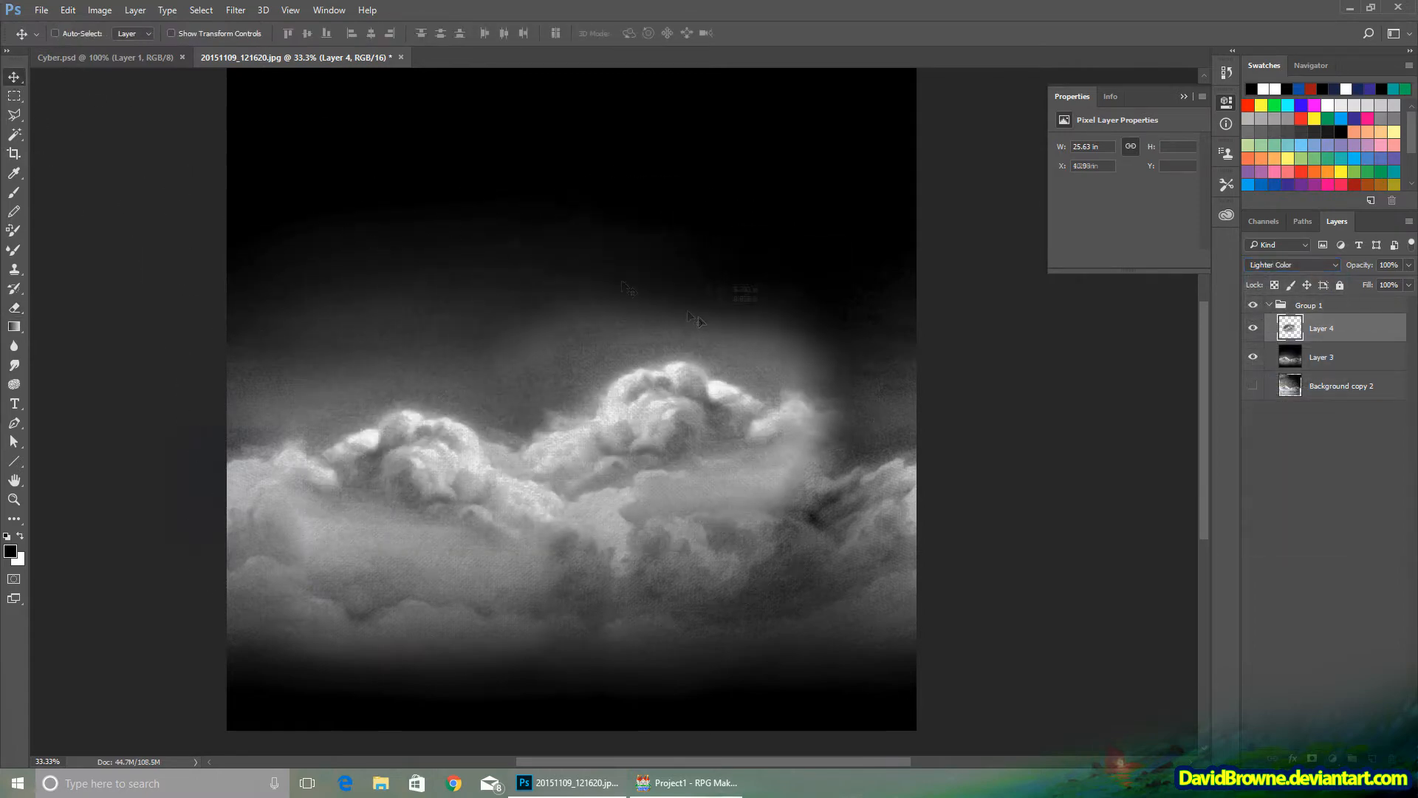
Step: Darken Layer 4 with Levels, setting the input black to 42 and the output white to 213
{"action": "left_click", "coordinate": [100, 10]}
{"action": "mouse_move", "coordinate": [113, 42]}
{"action": "left_click", "coordinate": [306, 62]}
{"action": "left_click_drag", "start_coordinate": [836, 259], "coordinate": [863, 260]}
{"action": "left_click_drag", "start_coordinate": [1024, 320], "coordinate": [991, 322]}
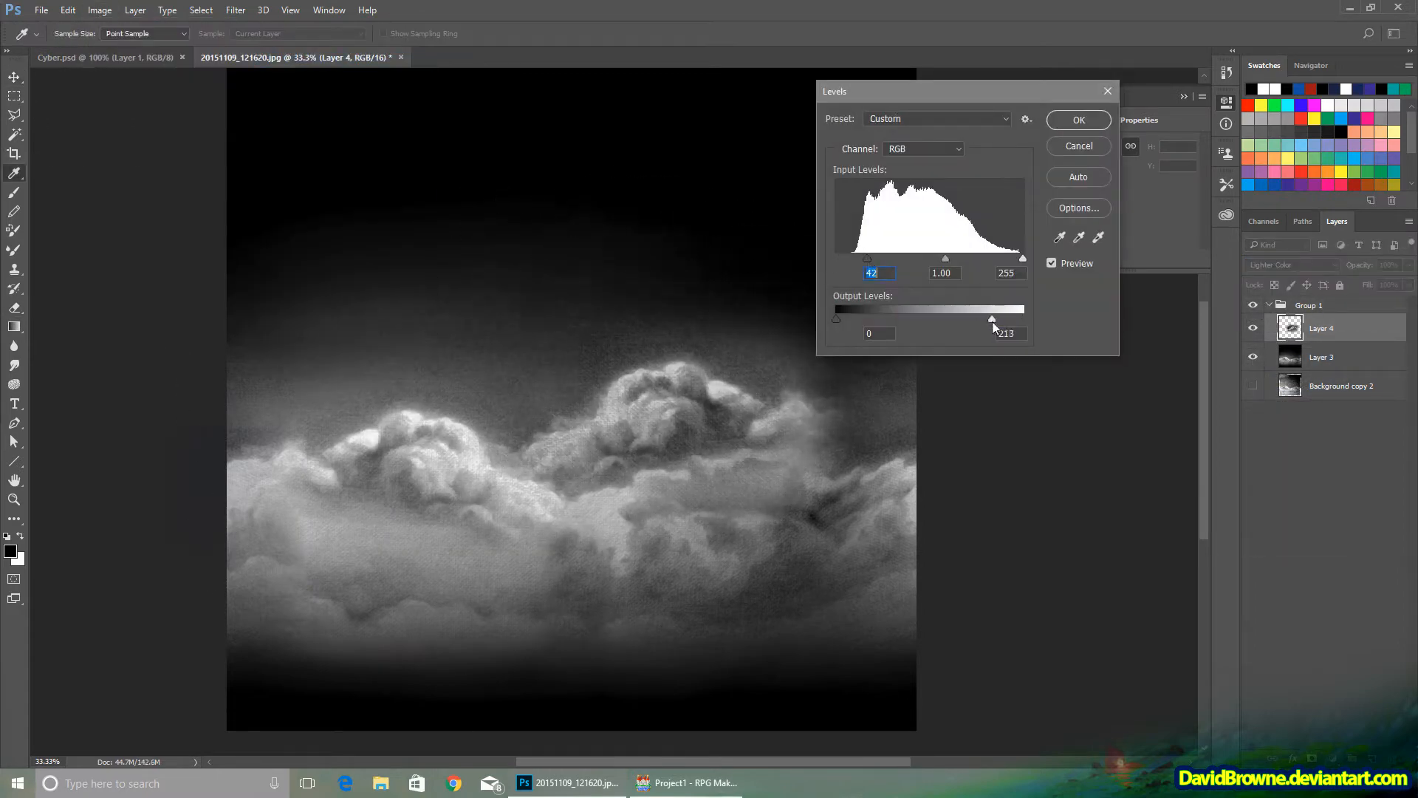
{"action": "key", "text": "Return"}
Step: Shift the Layer 4 cloud slightly up and right and fade its right edge with the Eraser at 50% opacity
{"action": "left_click_drag", "start_coordinate": [750, 378], "coordinate": [769, 372]}
{"action": "key", "text": "e"}
{"action": "left_click_drag", "start_coordinate": [861, 425], "coordinate": [820, 467]}
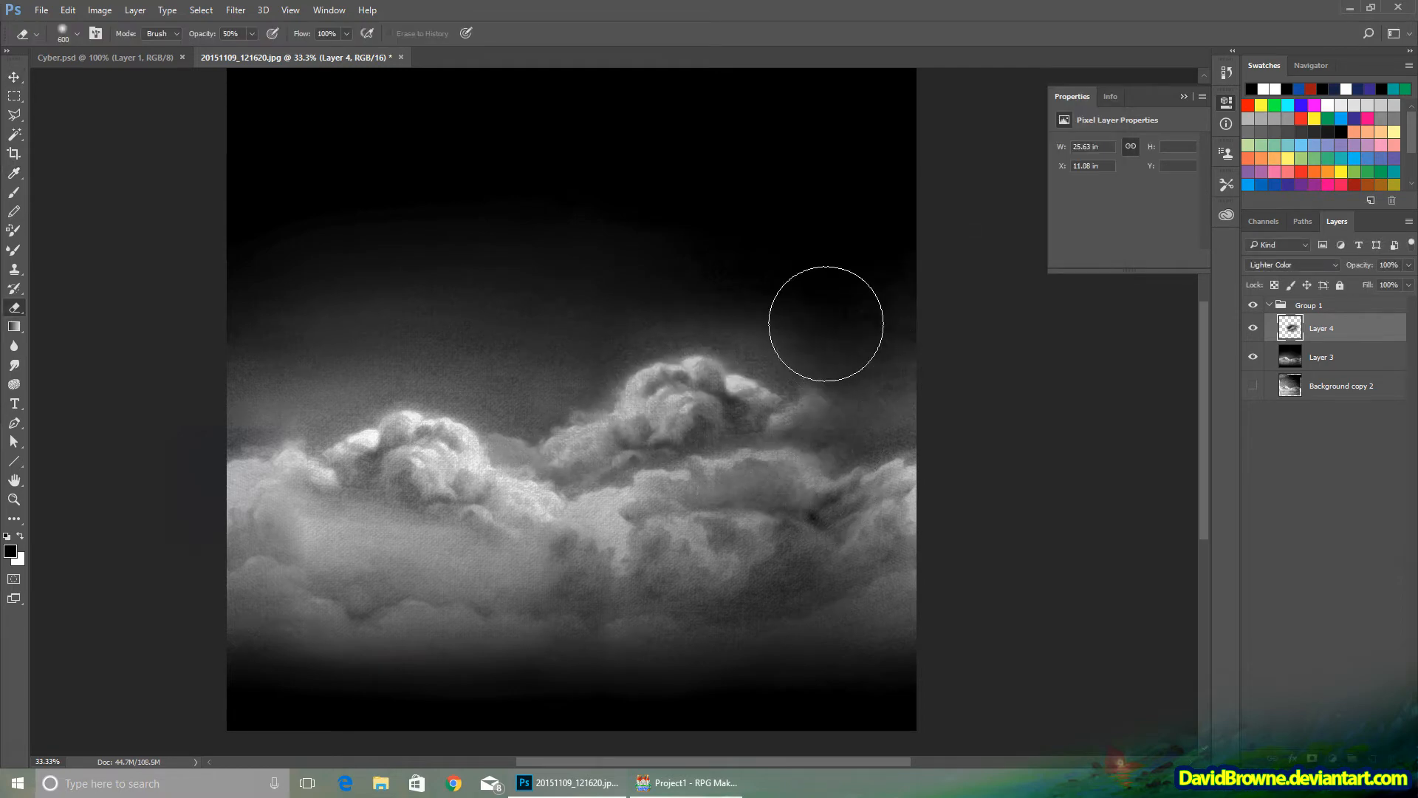
Step: Warp the Layer 4 cloud to reshape its top and middle
{"action": "left_click", "coordinate": [68, 10]}
{"action": "mouse_move", "coordinate": [92, 325]}
{"action": "left_click", "coordinate": [288, 416]}
{"action": "left_click_drag", "start_coordinate": [657, 405], "coordinate": [672, 406]}
{"action": "left_click_drag", "start_coordinate": [697, 313], "coordinate": [706, 344]}
{"action": "key", "text": "Return"}
Step: Move the Layer 4 cloud up and left and lower the layer's opacity to 41%
{"action": "key", "text": "v"}
{"action": "left_click_drag", "start_coordinate": [724, 242], "coordinate": [684, 194]}
{"action": "left_click_drag", "start_coordinate": [1409, 264], "coordinate": [1367, 282]}
Step: Shrink the Layer 4 cloud with Free Transform and move it up and to the right
{"action": "left_click", "coordinate": [68, 10]}
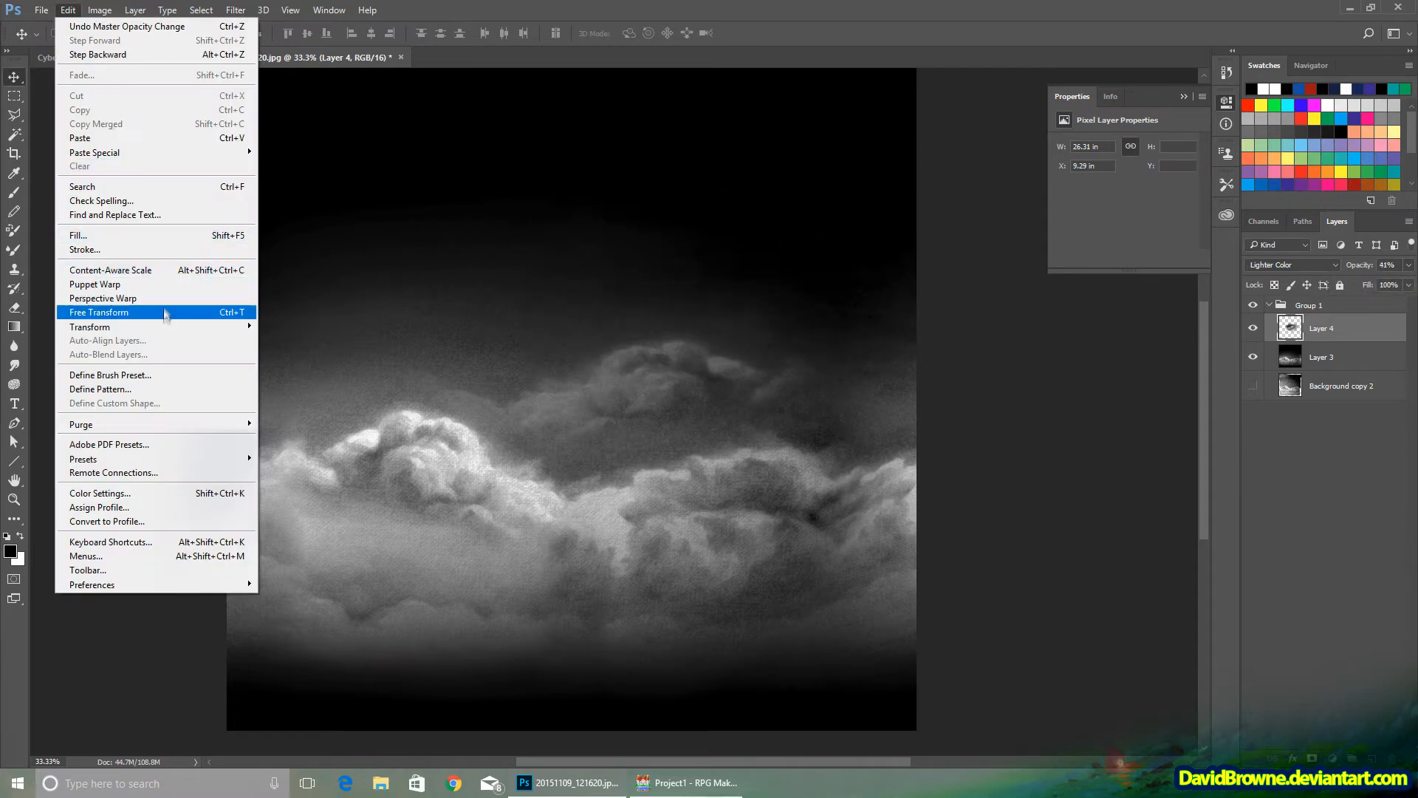
{"action": "left_click", "coordinate": [165, 314]}
{"action": "left_click_drag", "start_coordinate": [391, 219], "coordinate": [529, 285]}
{"action": "left_click", "coordinate": [650, 33]}
{"action": "left_click_drag", "start_coordinate": [716, 352], "coordinate": [866, 305]}
Step: Delete Layer 4 with the extra cloud
{"action": "left_click", "coordinate": [1391, 759]}
{"action": "key", "text": "Return"}
{"action": "key", "text": "z"}
{"action": "left_click", "coordinate": [771, 497], "text": "alt"}
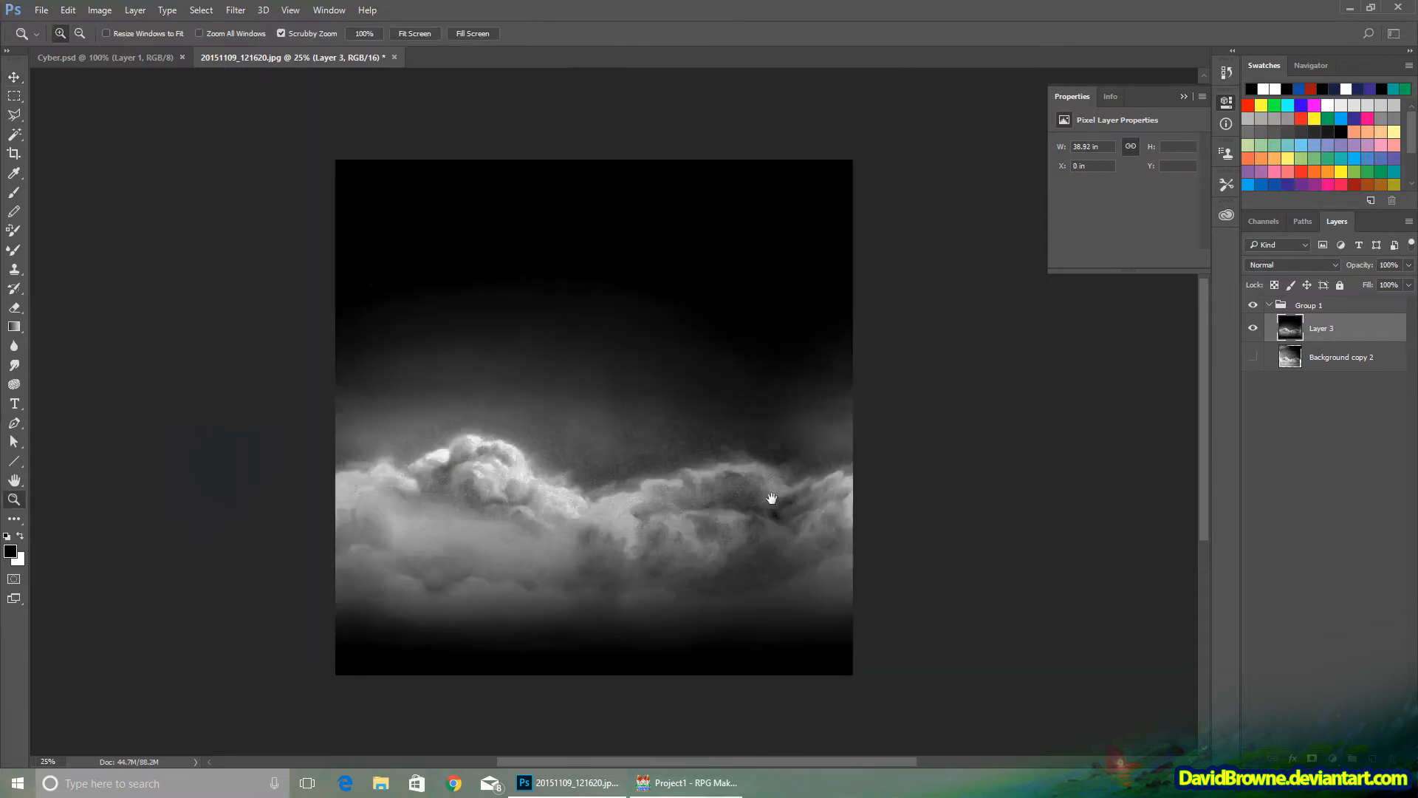
Step: Save the cloud image as a PNG named Fog1 in a subfolder of the Art folder
{"action": "key", "text": "m"}
{"action": "left_click", "coordinate": [42, 11]}
{"action": "left_click", "coordinate": [104, 175]}
{"action": "left_click", "coordinate": [196, 342]}
{"action": "left_click", "coordinate": [194, 479]}
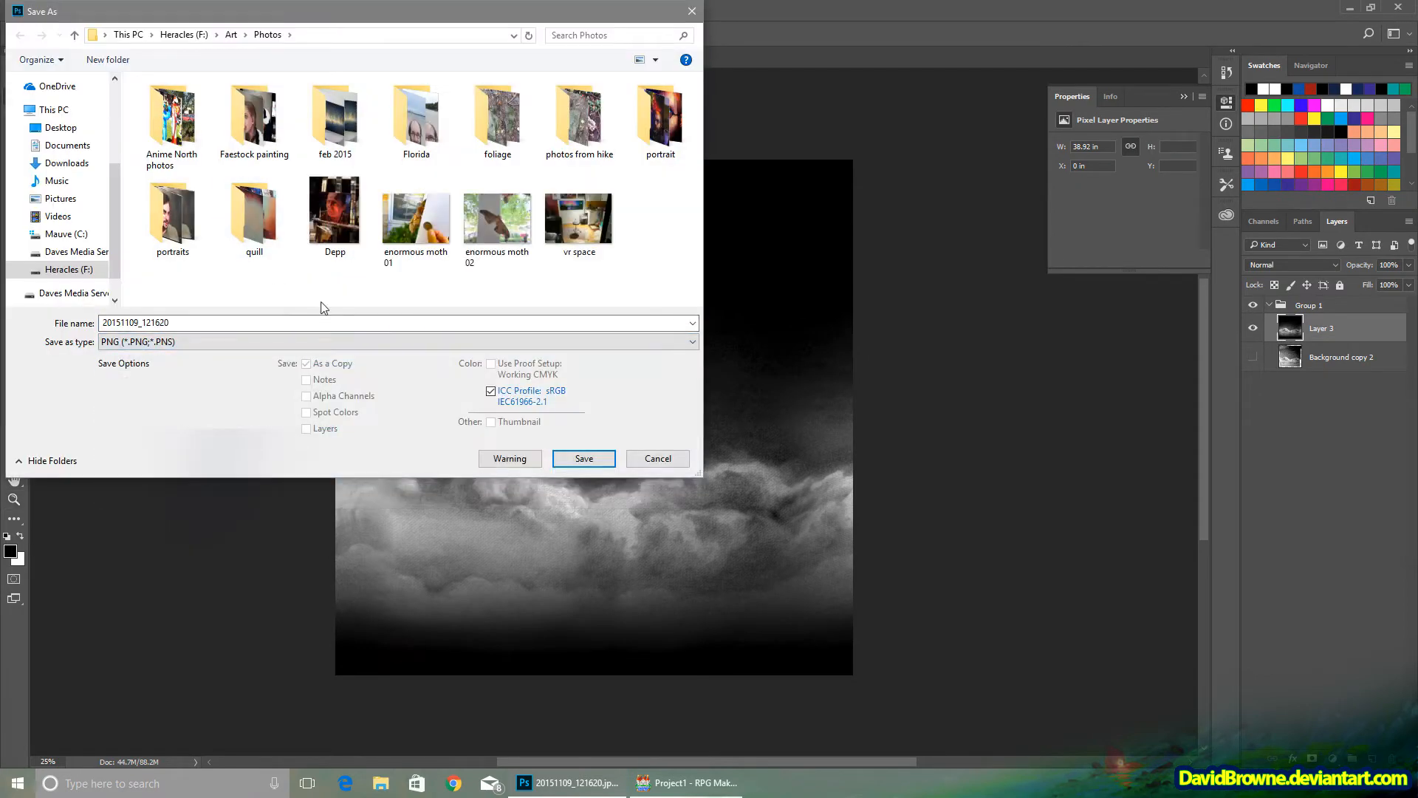
{"action": "left_click", "coordinate": [231, 35]}
{"action": "double_click", "coordinate": [173, 118]}
{"action": "double_click", "coordinate": [200, 323]}
{"action": "type", "text": "Fog1"}
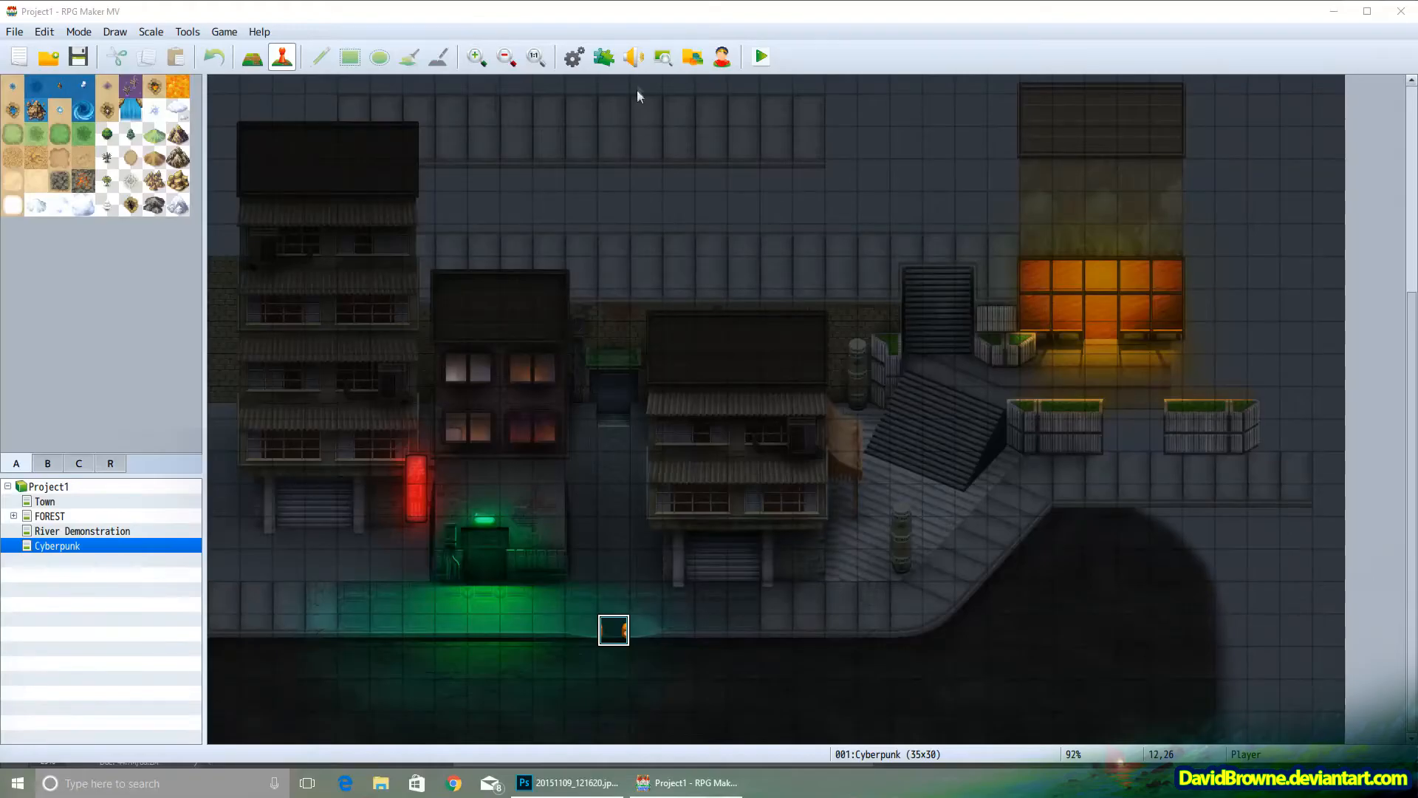
Step: Switch to RPG Maker MV and check the OrangeOverlay entry in the Plugin Manager
{"action": "left_click", "coordinate": [604, 56]}
{"action": "left_click", "coordinate": [488, 276]}
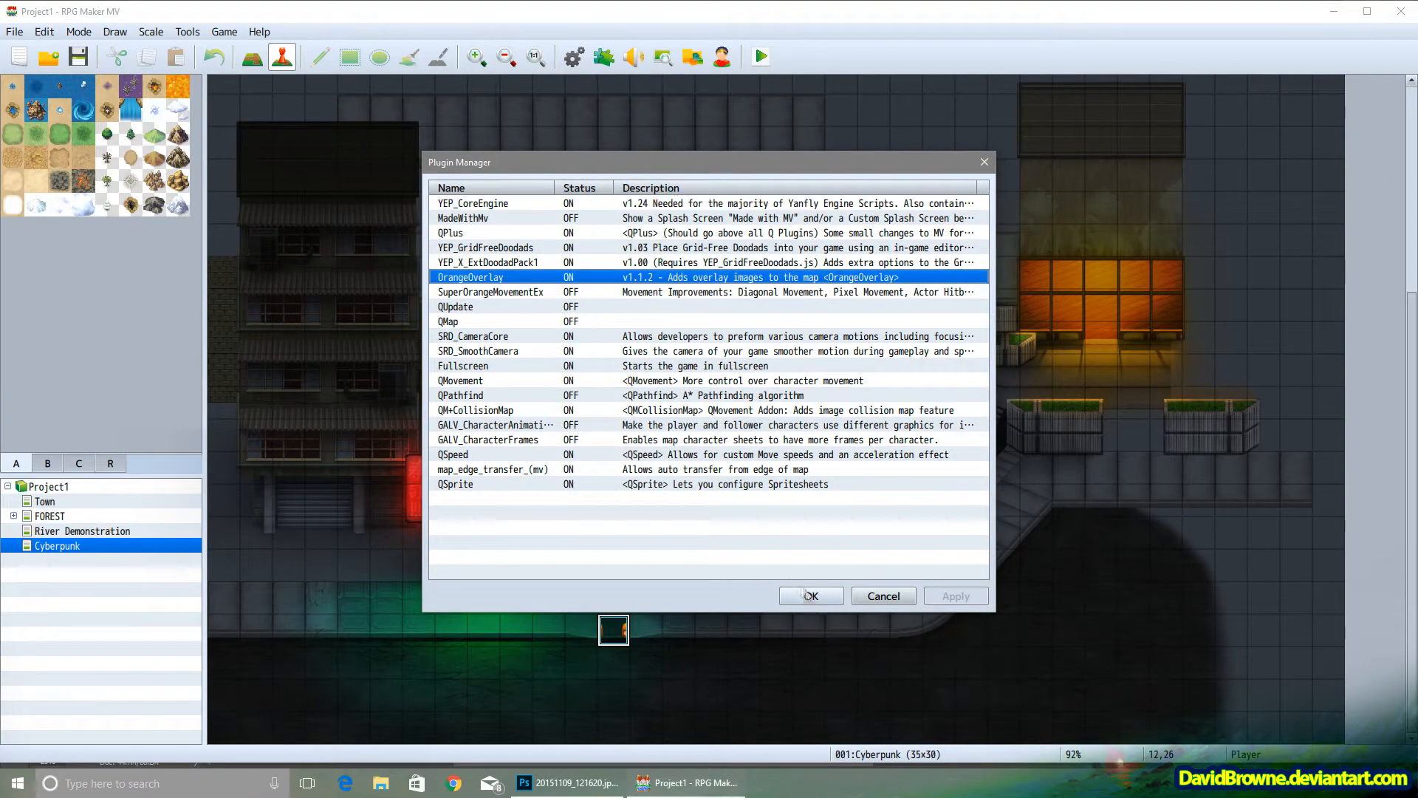
{"action": "left_click", "coordinate": [812, 596]}
Step: Open the Cyberpunk map's properties and examine the fog tags in its note
{"action": "right_click", "coordinate": [58, 552]}
{"action": "left_click", "coordinate": [95, 561]}
{"action": "left_click_drag", "start_coordinate": [582, 434], "coordinate": [599, 479]}
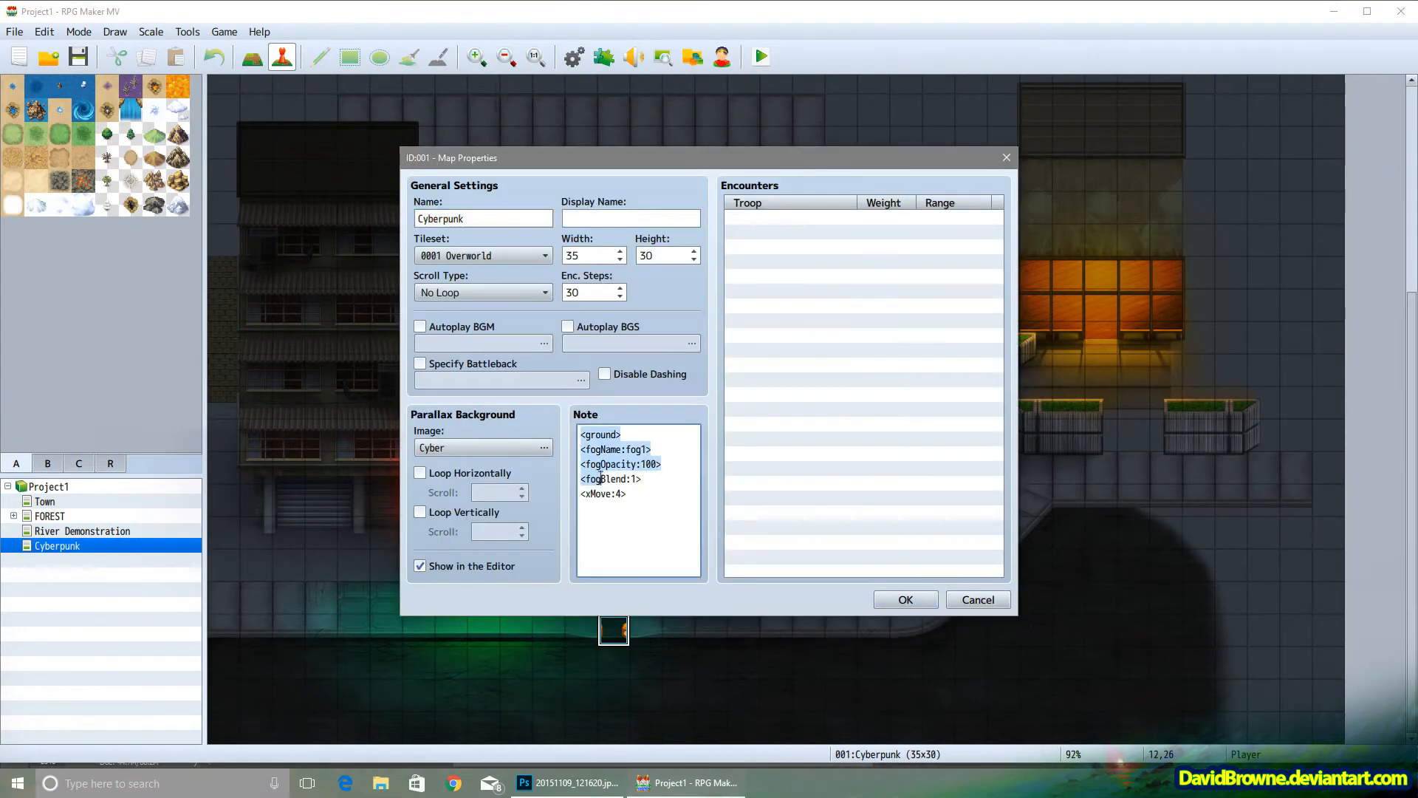
{"action": "left_click", "coordinate": [643, 449]}
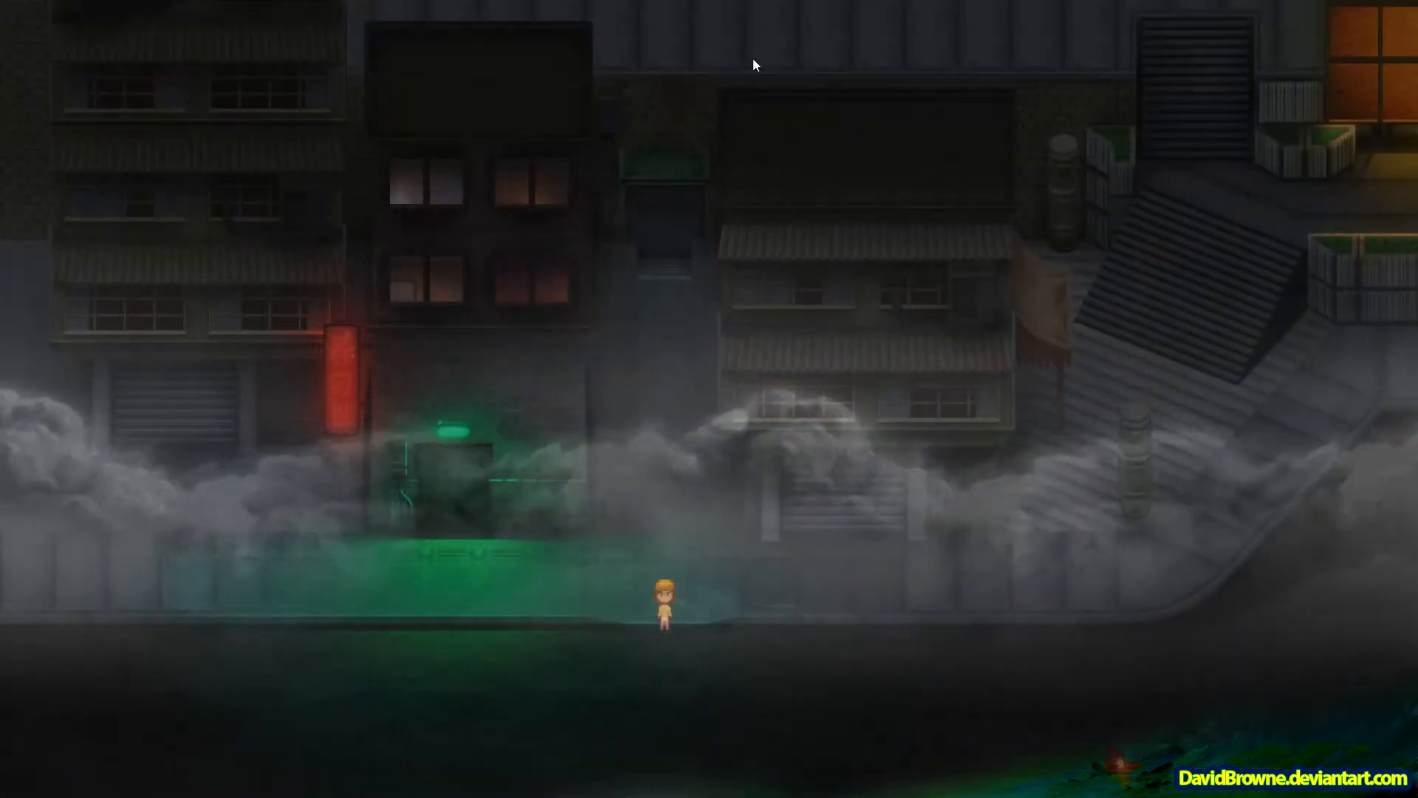
Step: Walk the character left, right and up in the playtest to check the moving fog
{"action": "key", "text": "Left"}
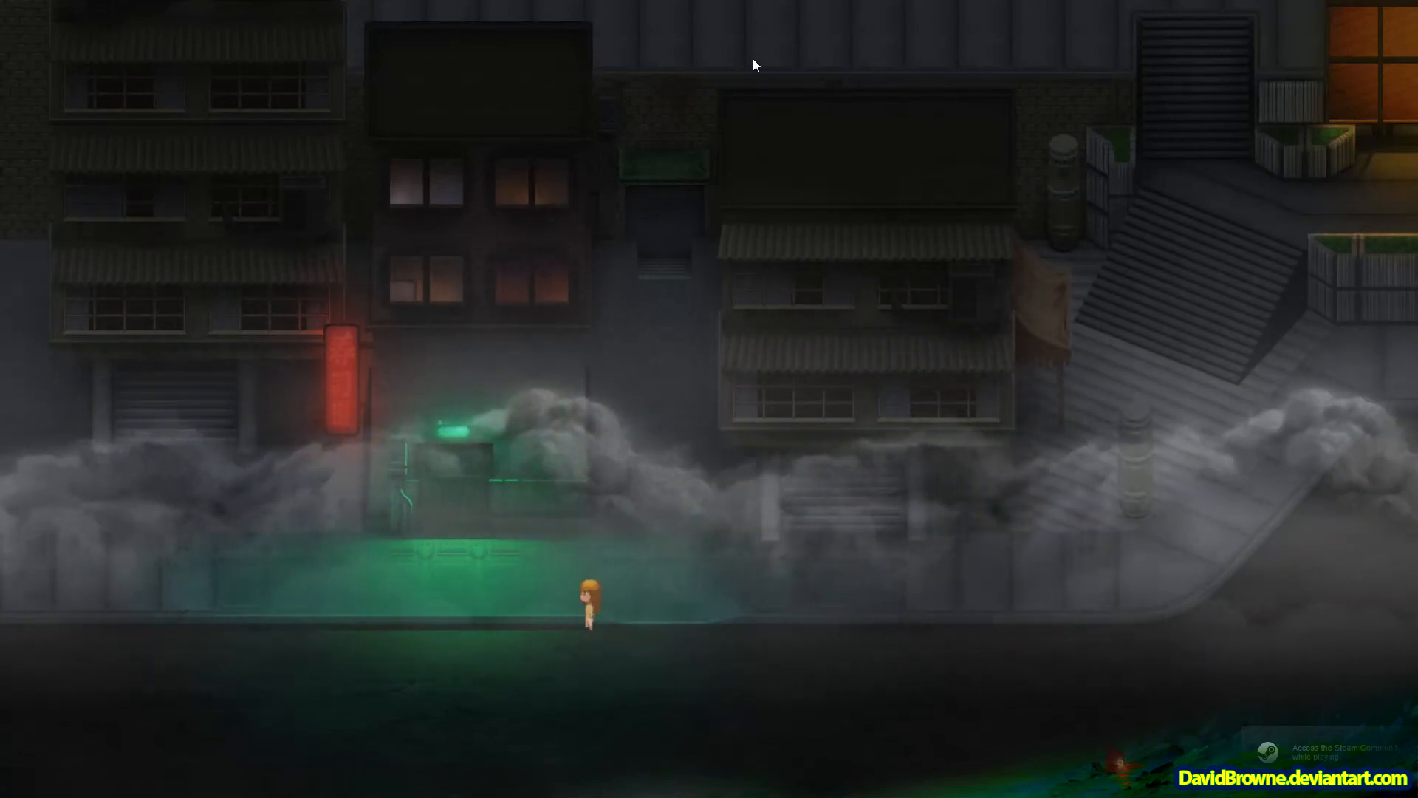
{"action": "key", "text": "Right"}
{"action": "key", "text": "Up"}
{"action": "key", "text": "Up"}
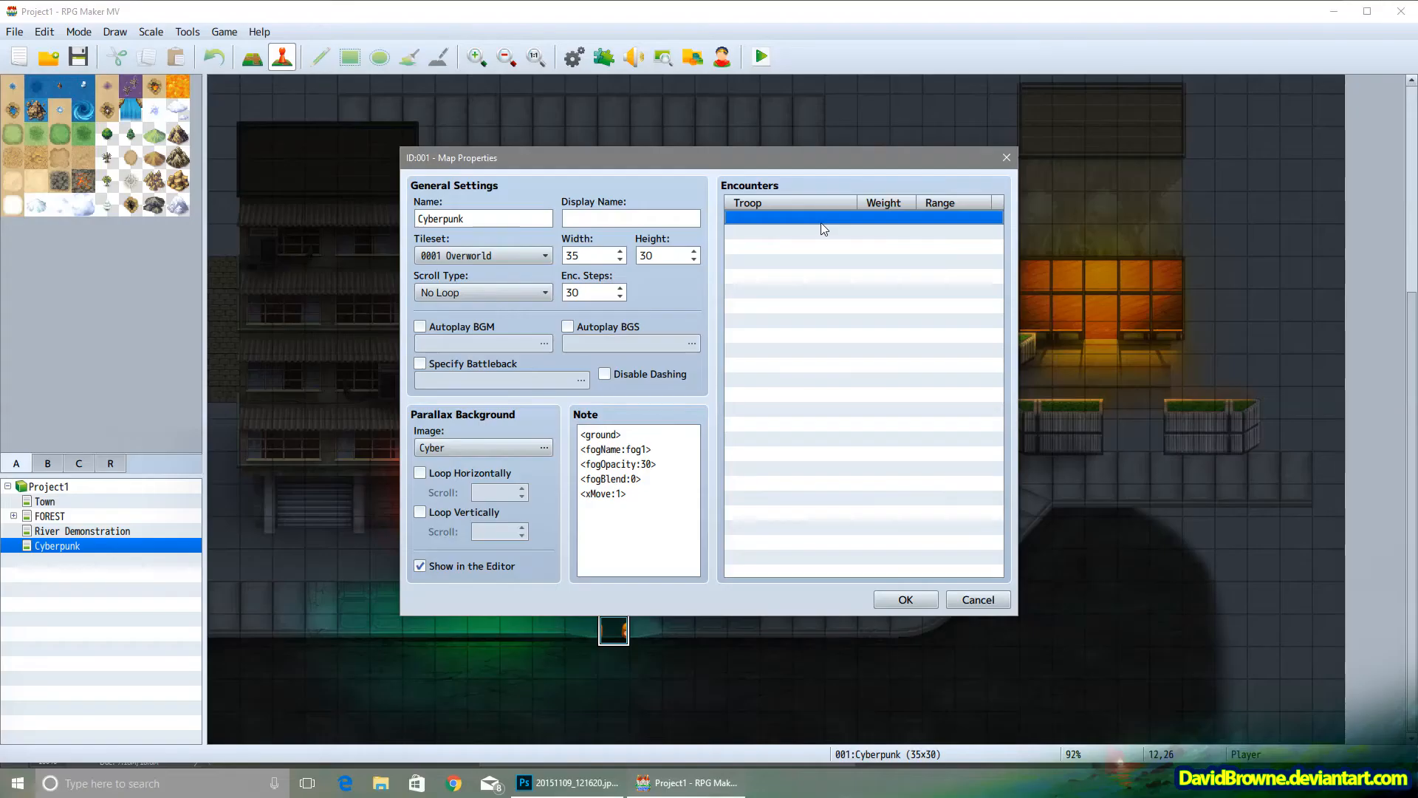
Step: Confirm the Cyberpunk map's properties and set event EV001's first plugin command to Overlay addfog fog1 1 20 0.9 0 1
{"action": "right_click", "coordinate": [821, 223]}
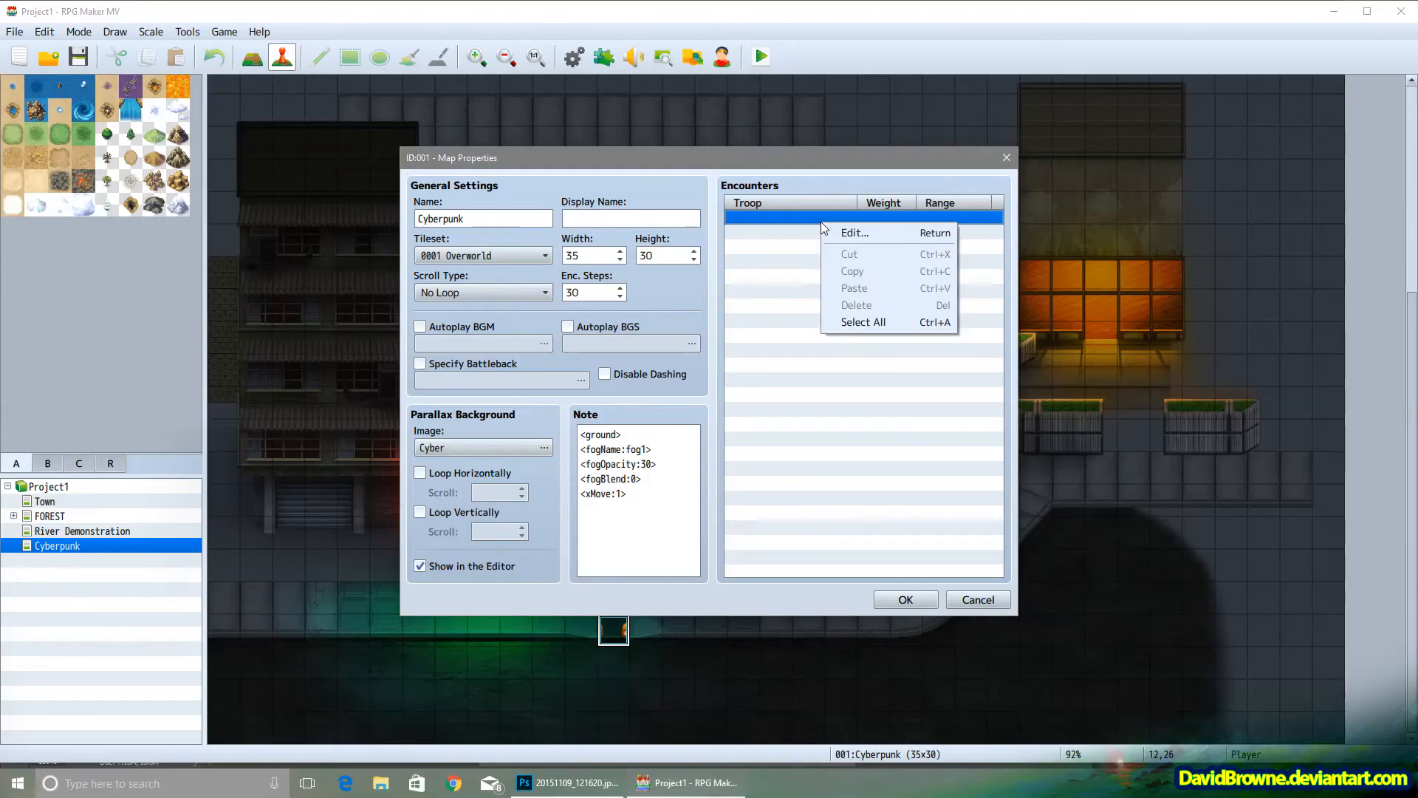
{"action": "left_click", "coordinate": [783, 241]}
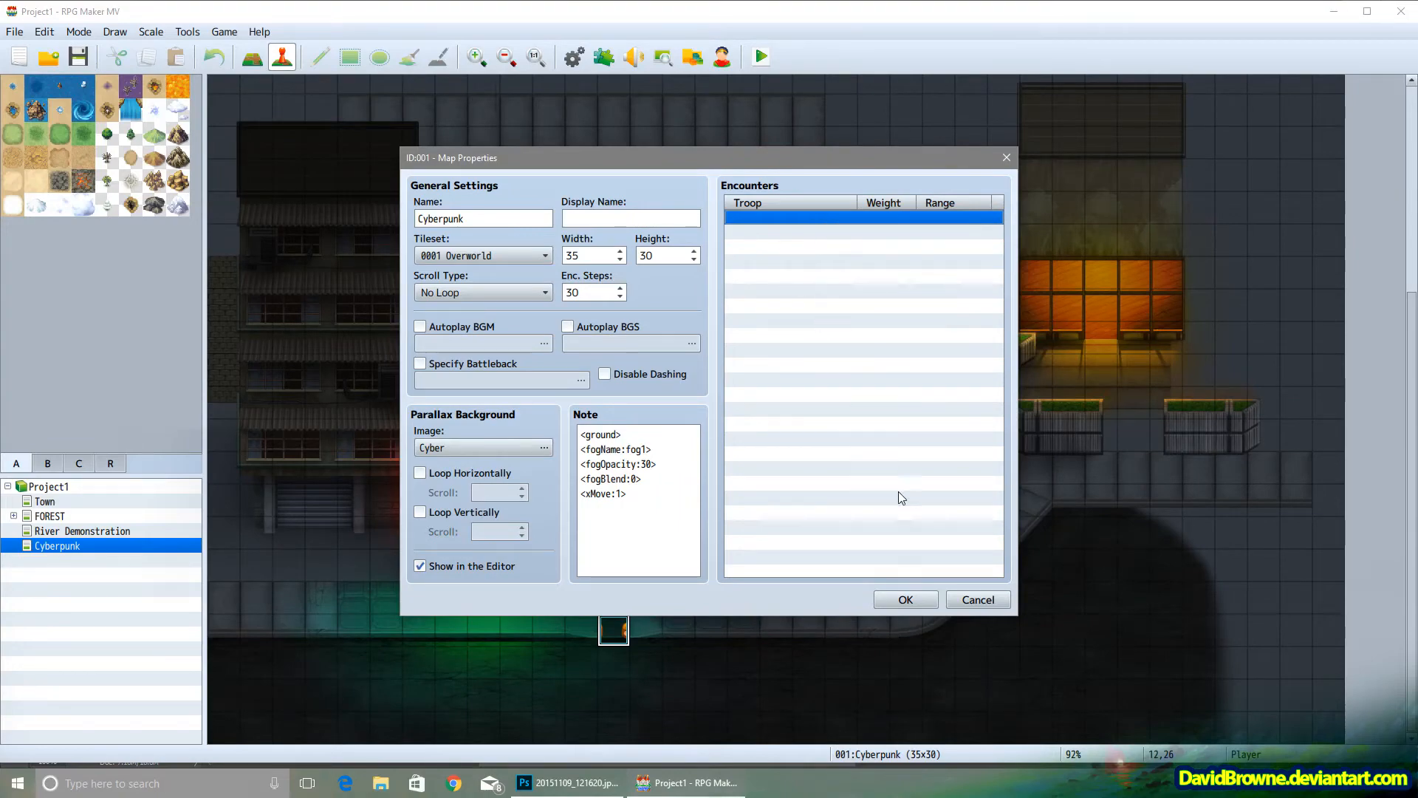
{"action": "left_click", "coordinate": [907, 600]}
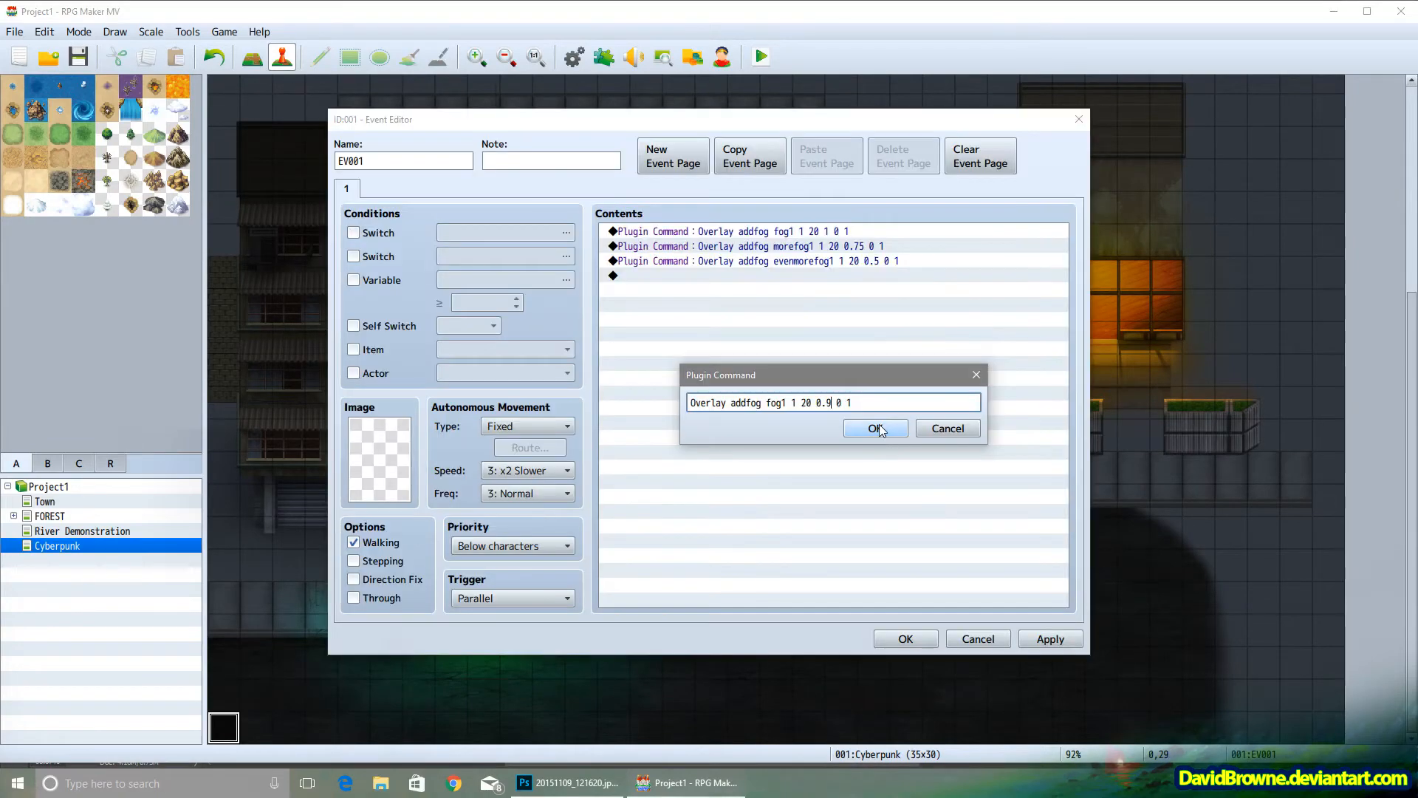
{"action": "left_click", "coordinate": [879, 429]}
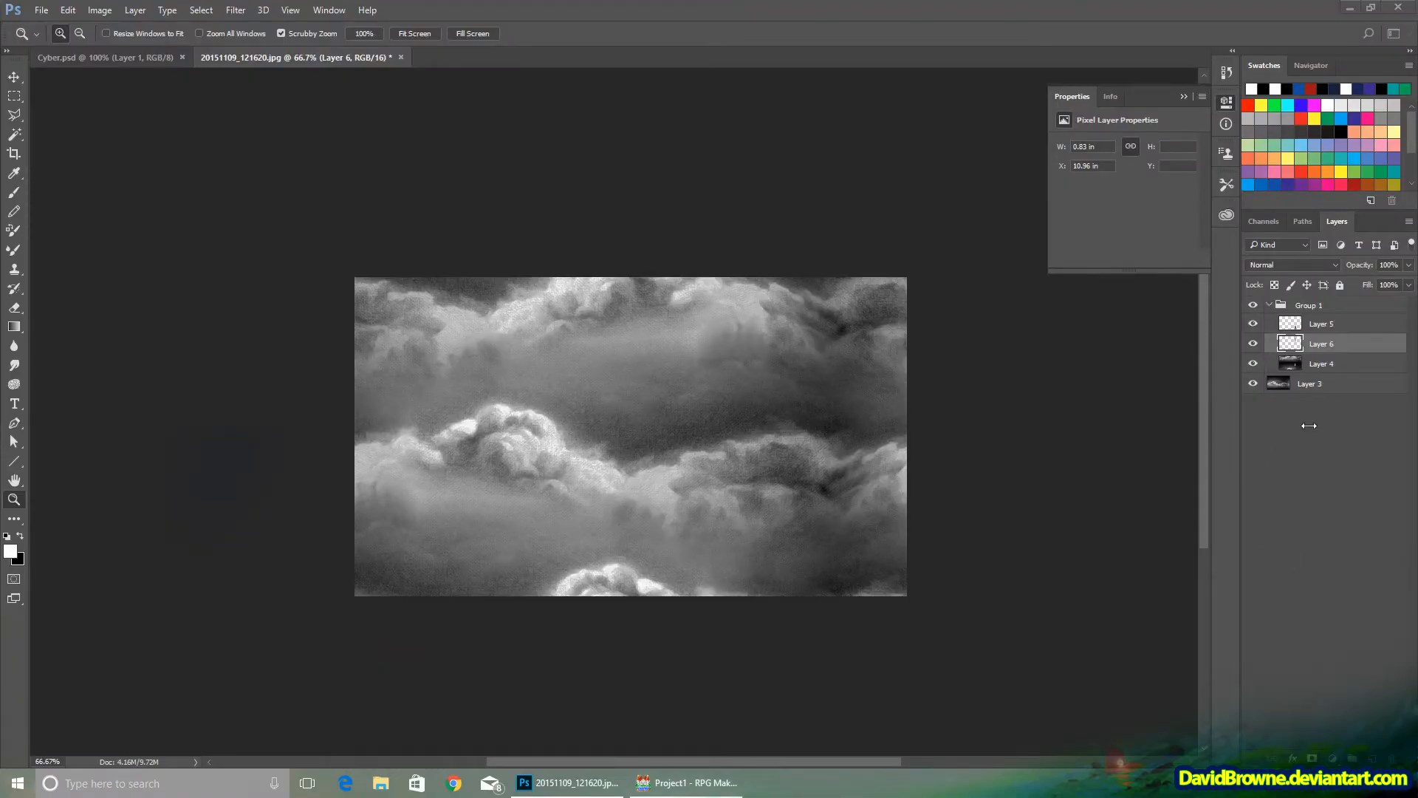
Step: Switch to Photoshop, remove Layers 5 and 6, and ungroup Group 1
{"action": "left_click", "coordinate": [1320, 365]}
{"action": "left_click", "coordinate": [1320, 349]}
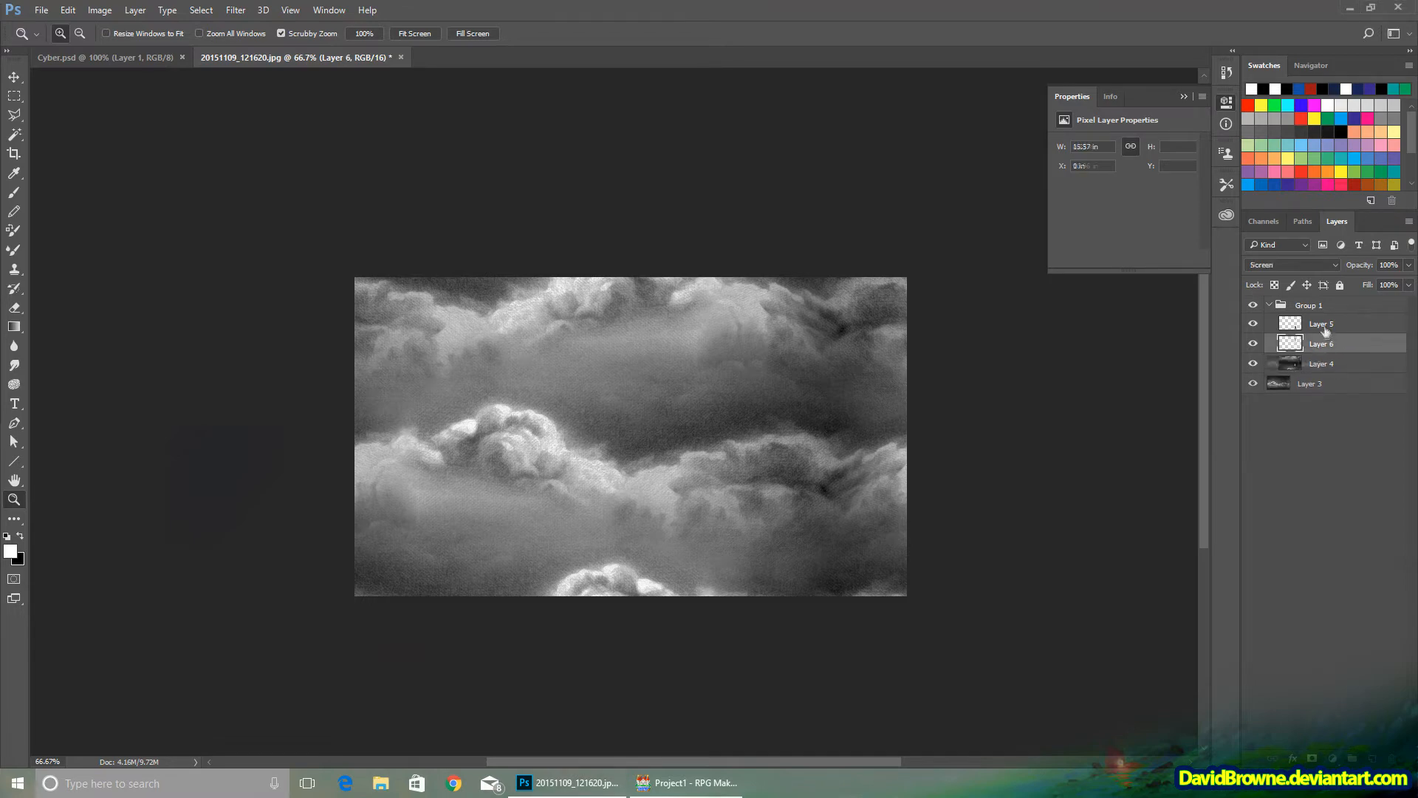
{"action": "left_click", "coordinate": [1322, 327]}
{"action": "key", "text": "Delete"}
{"action": "key", "text": "ctrl+shift+g"}
Step: Scale Layer 4 to 50% width and 50% height
{"action": "key", "text": "ctrl+t"}
{"action": "double_click", "coordinate": [219, 35]}
{"action": "type", "text": "50"}
{"action": "key", "text": "Tab"}
{"action": "type", "text": "50"}
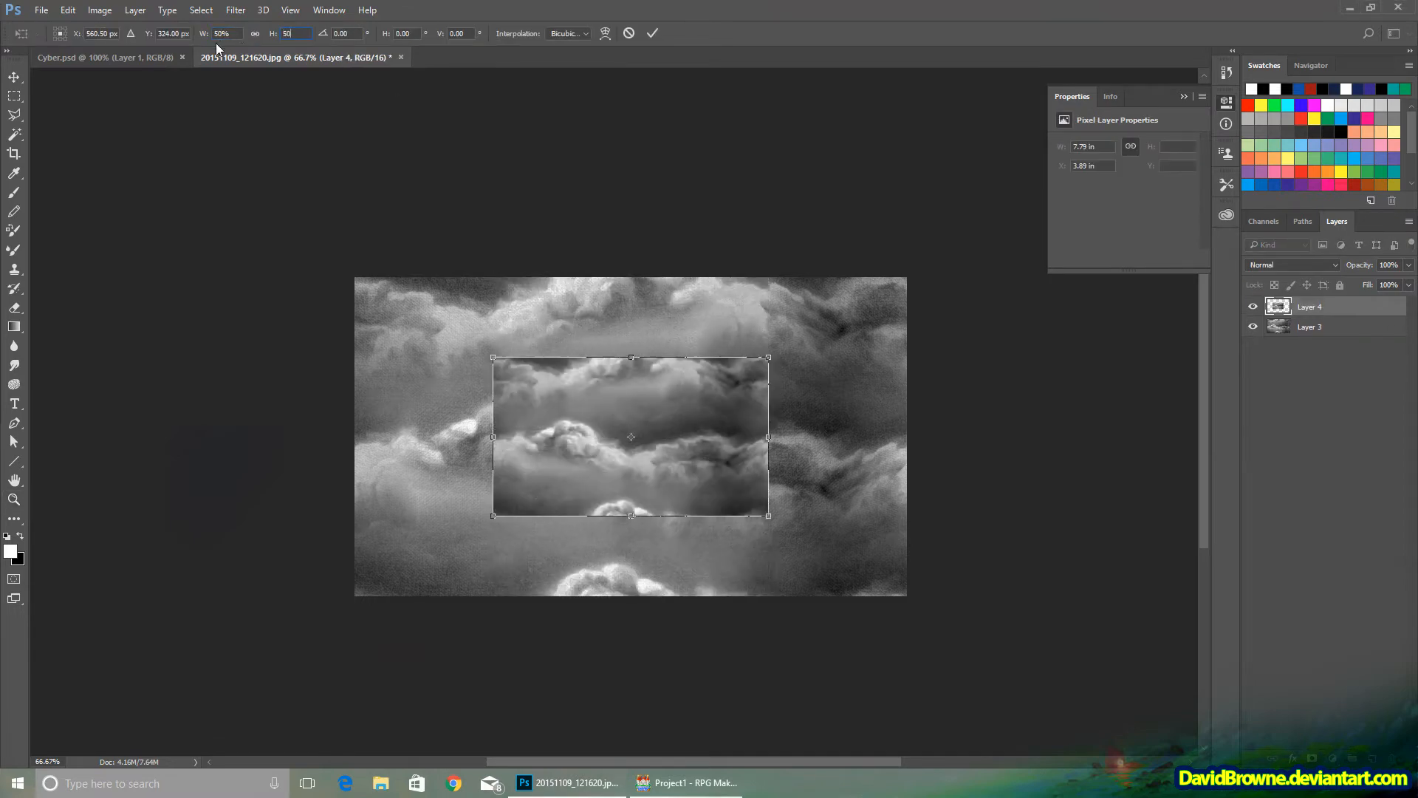
{"action": "left_click", "coordinate": [652, 34]}
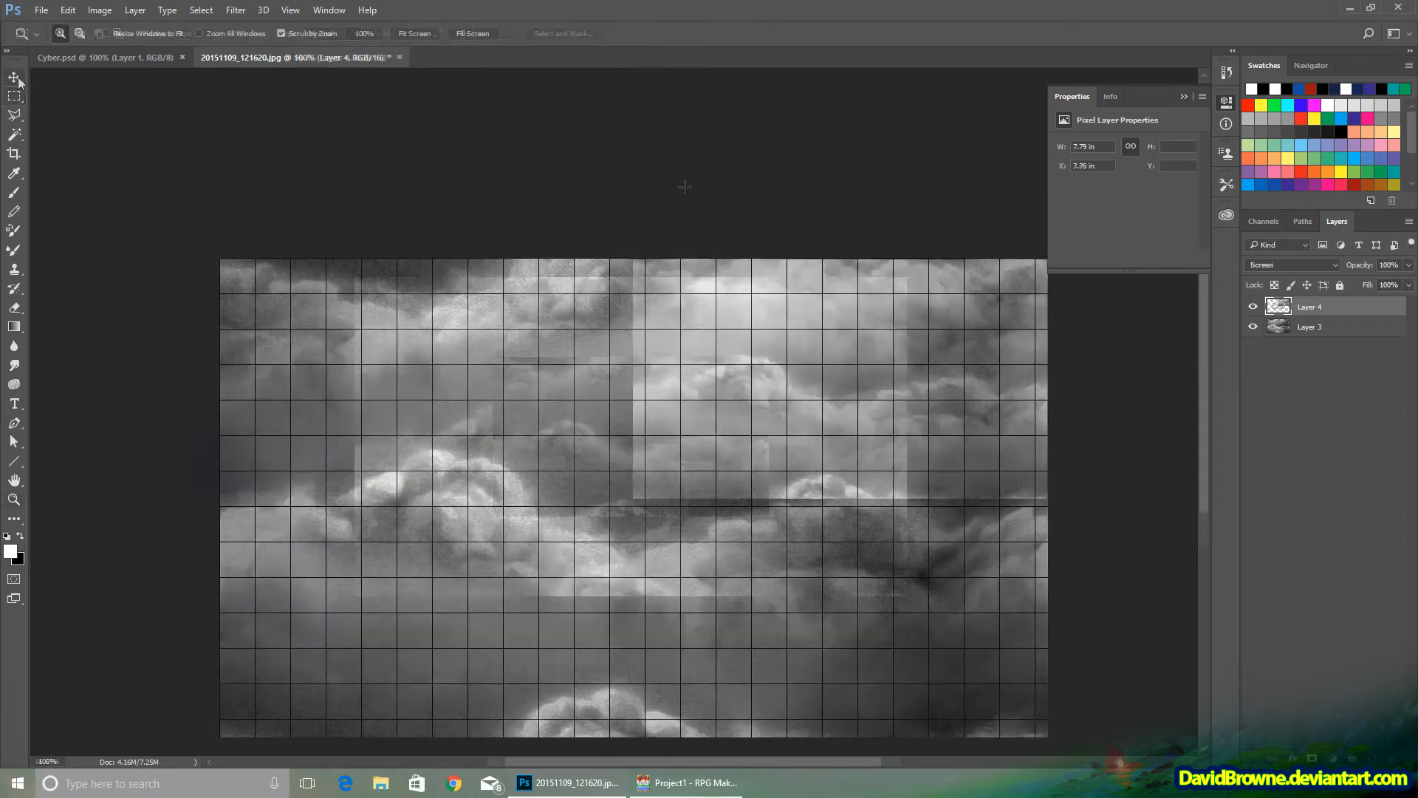
Step: Move the reduced Layer 4 clouds to the canvas's upper-left quarter and place a duplicate beside them in the upper-right quarter
{"action": "left_click_drag", "start_coordinate": [791, 396], "coordinate": [375, 401]}
{"action": "left_click", "coordinate": [135, 9]}
{"action": "left_click", "coordinate": [158, 65]}
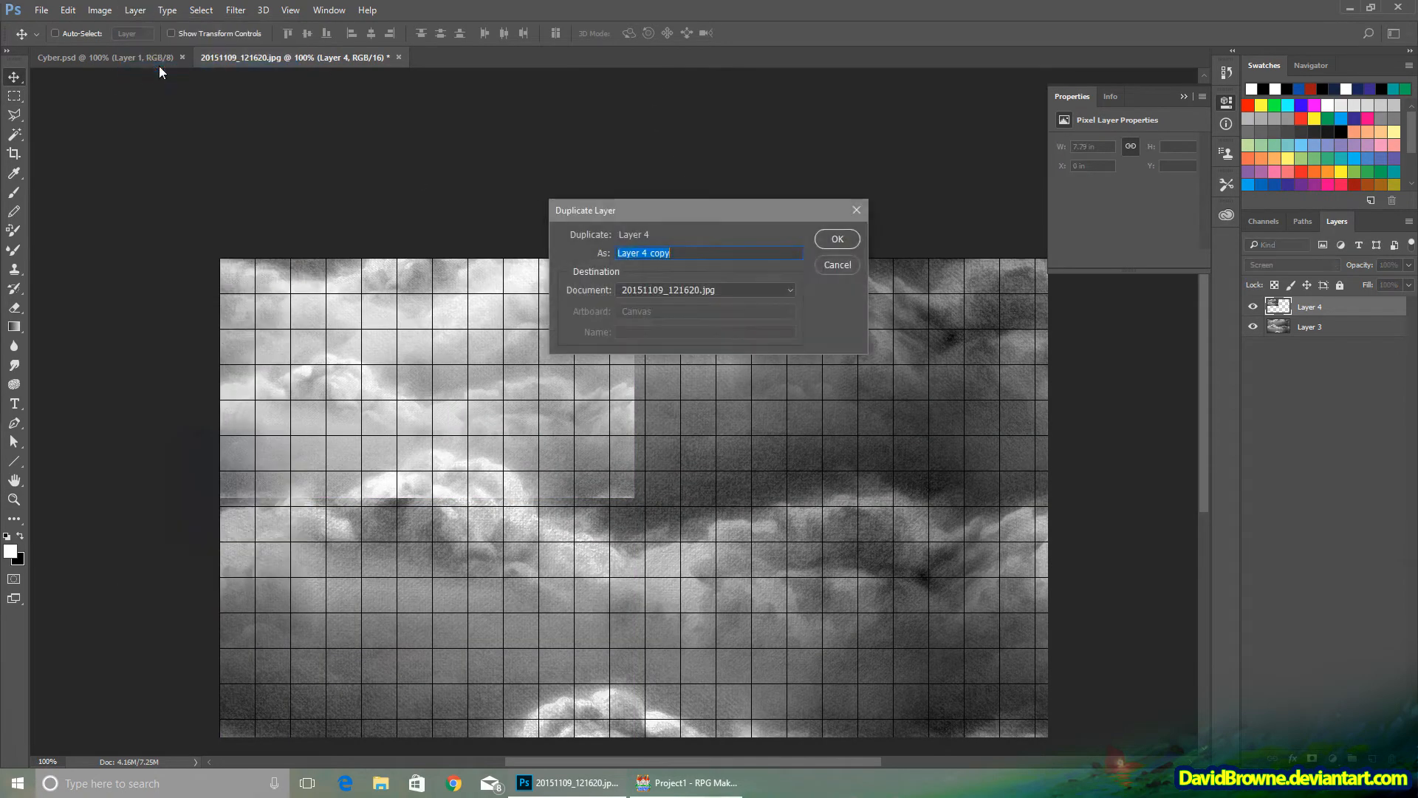
{"action": "key", "text": "Return"}
{"action": "key", "text": "ctrl+apostrophe"}
{"action": "left_click_drag", "start_coordinate": [382, 347], "coordinate": [796, 347]}
{"action": "key", "text": "z"}
{"action": "left_click", "coordinate": [518, 432], "text": "alt"}
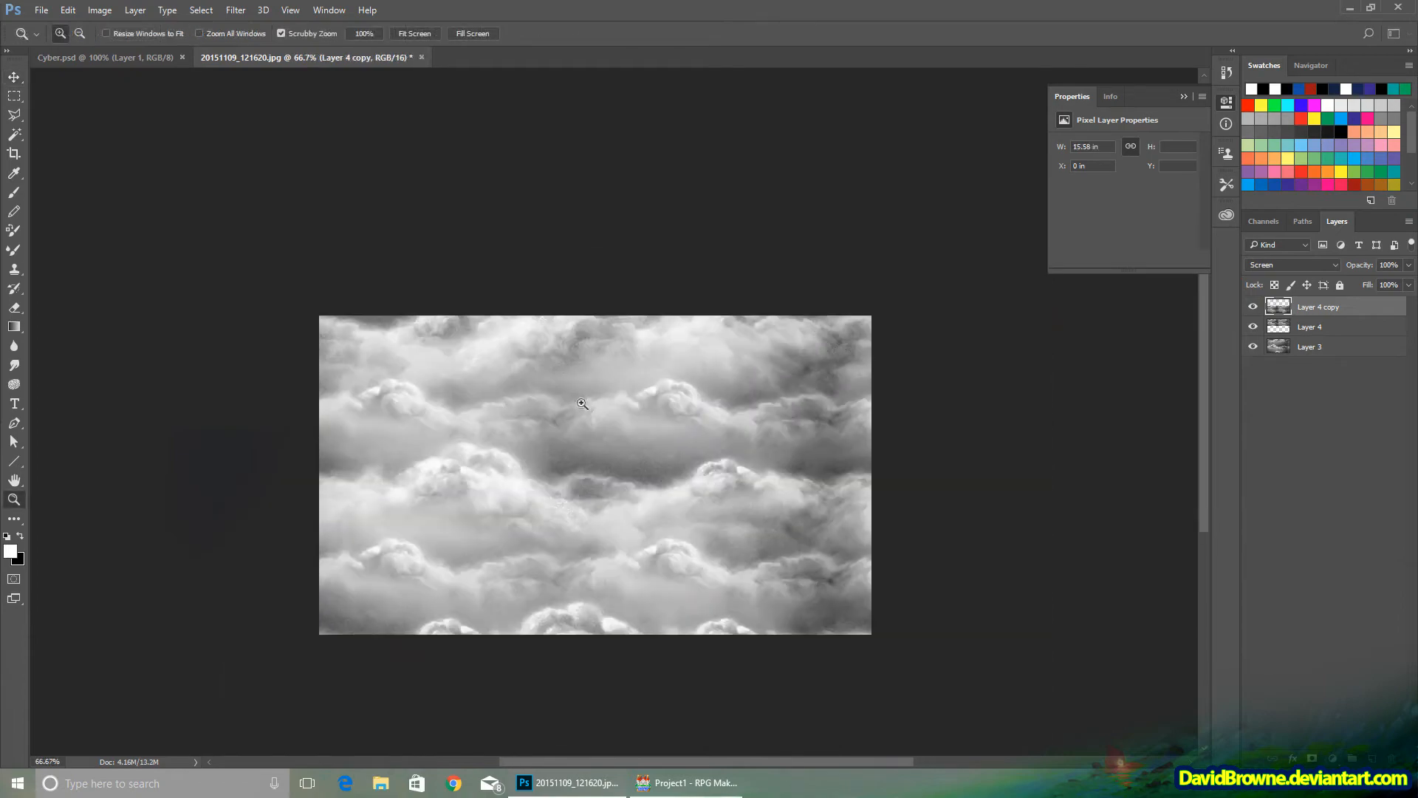
Step: Merge Layer 4 copy into Layer 4 and lower the merged layer's opacity to 79%
{"action": "key", "text": "ctrl+e"}
{"action": "left_click", "coordinate": [607, 445]}
{"action": "left_click", "coordinate": [1409, 265]}
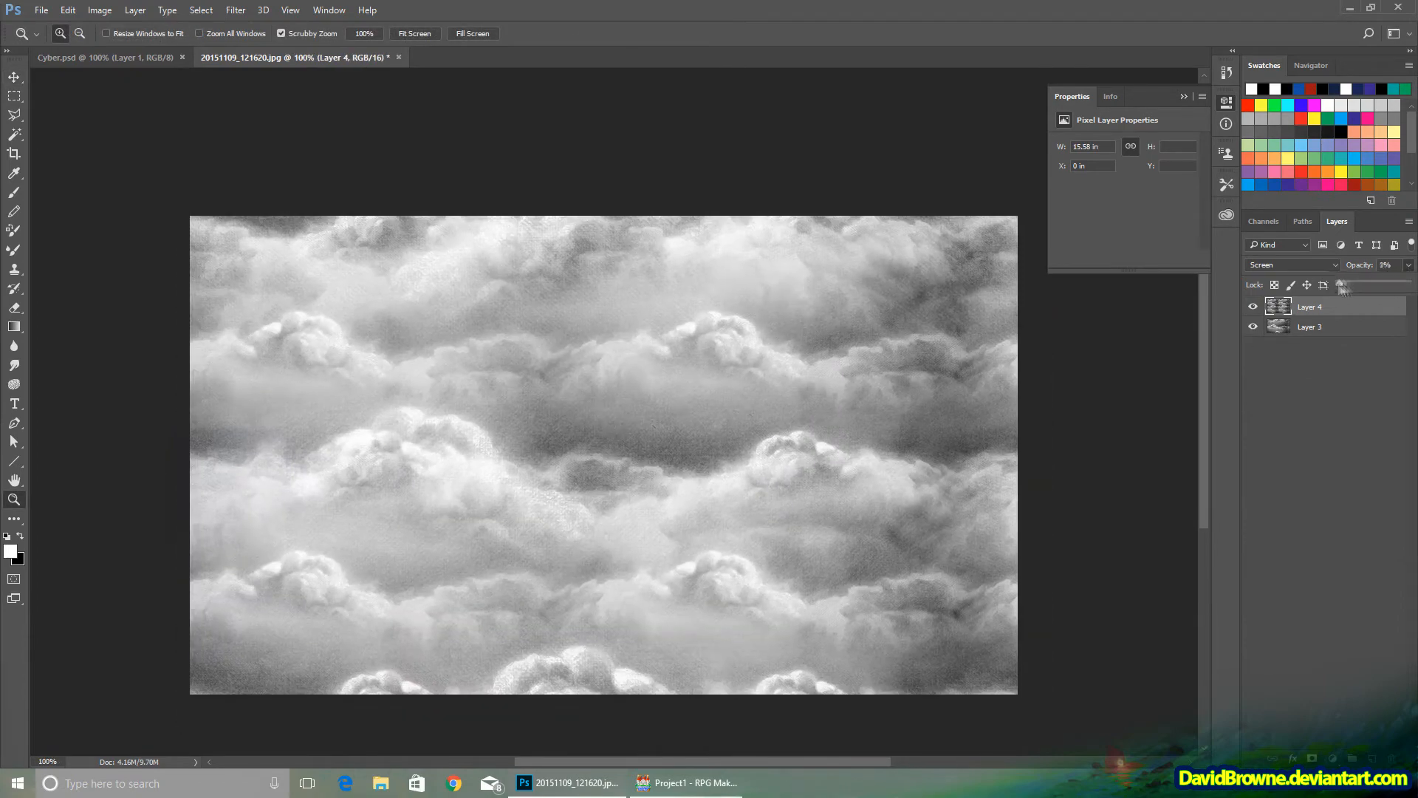
{"action": "mouse_move", "coordinate": [1411, 284]}
{"action": "left_mouse_down"}
{"action": "mouse_move", "coordinate": [1367, 288]}
{"action": "mouse_move", "coordinate": [1393, 289]}
{"action": "left_mouse_up"}
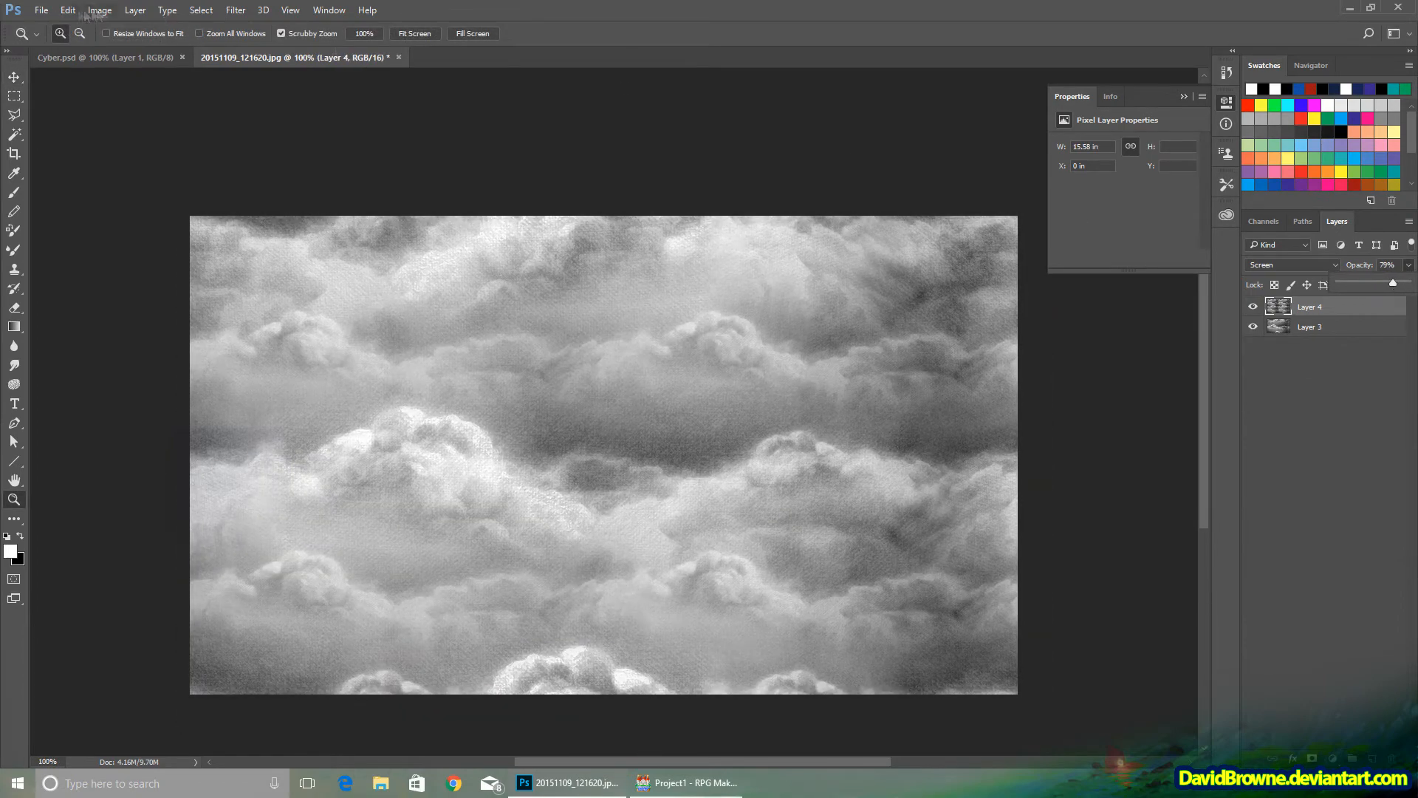
Step: Darken Layer 4 with Levels, raising the input black and setting the output white to 190, and add a layer mask
{"action": "left_click", "coordinate": [96, 12]}
{"action": "mouse_move", "coordinate": [118, 46]}
{"action": "left_click", "coordinate": [295, 61]}
{"action": "left_click_drag", "start_coordinate": [836, 260], "coordinate": [941, 274]}
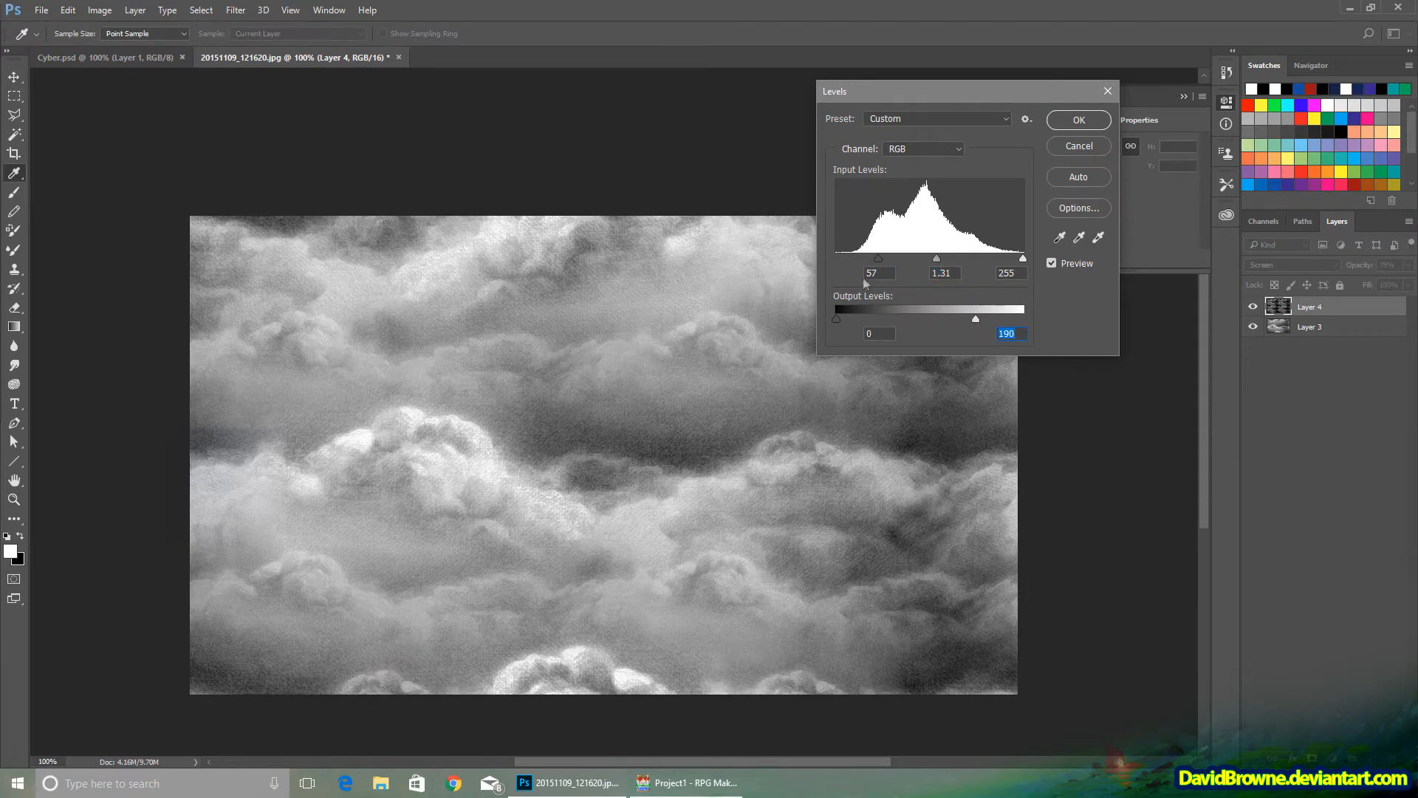
{"action": "left_click_drag", "start_coordinate": [887, 260], "coordinate": [883, 261]}
{"action": "left_click", "coordinate": [1079, 120]}
{"action": "left_click", "coordinate": [1311, 758]}
Step: Select a cloud area about 6.9 in wide on Layer 4, apply the layer mask, and paste the area as a new layer
{"action": "mouse_move", "coordinate": [524, 506]}
{"action": "left_mouse_down"}
{"action": "mouse_move", "coordinate": [886, 619]}
{"action": "mouse_move", "coordinate": [892, 656]}
{"action": "left_mouse_up"}
{"action": "key", "text": "ctrl+c"}
{"action": "key", "text": "ctrl+v"}
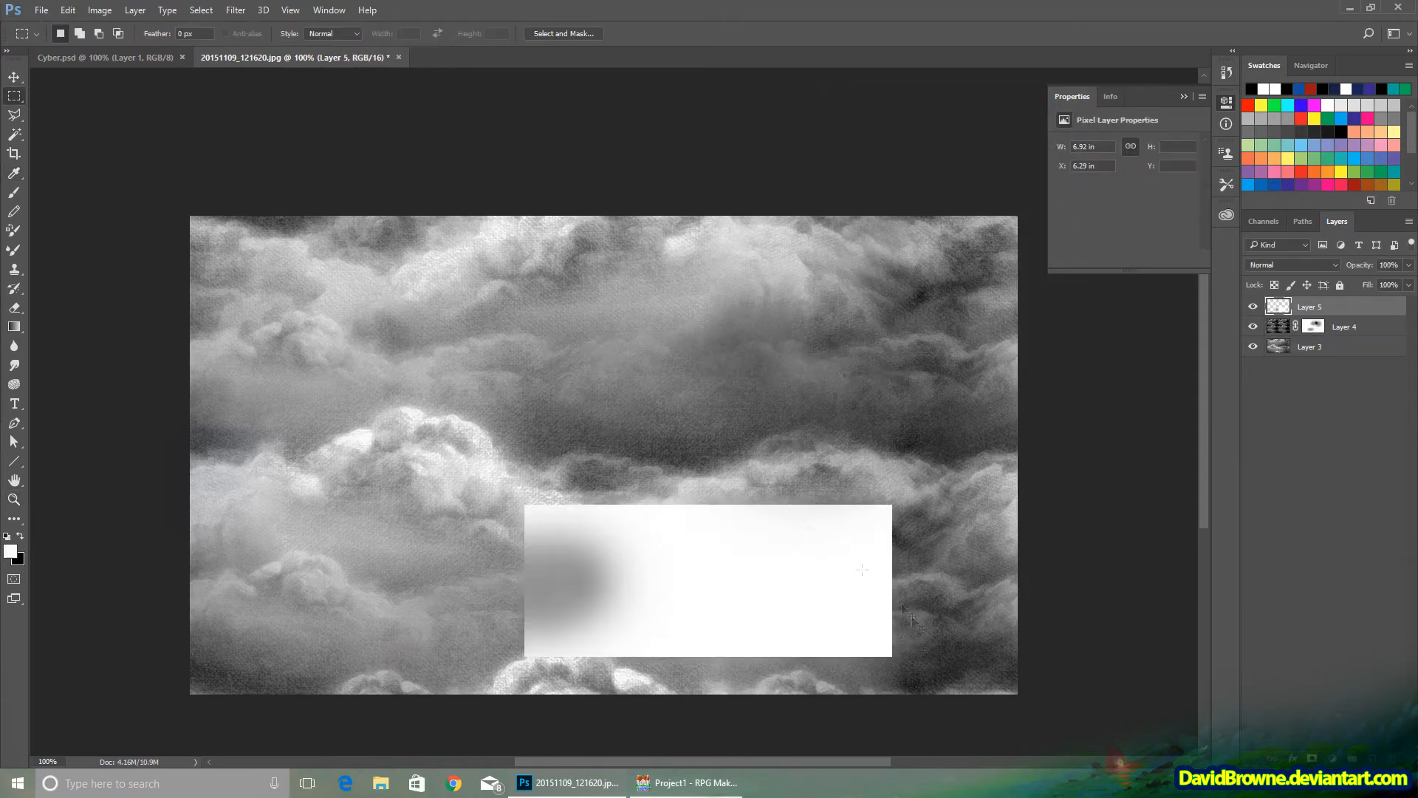
{"action": "key", "text": "ctrl+z"}
{"action": "right_click", "coordinate": [1313, 306]}
{"action": "left_click", "coordinate": [1314, 353]}
{"action": "key", "text": "ctrl+v"}
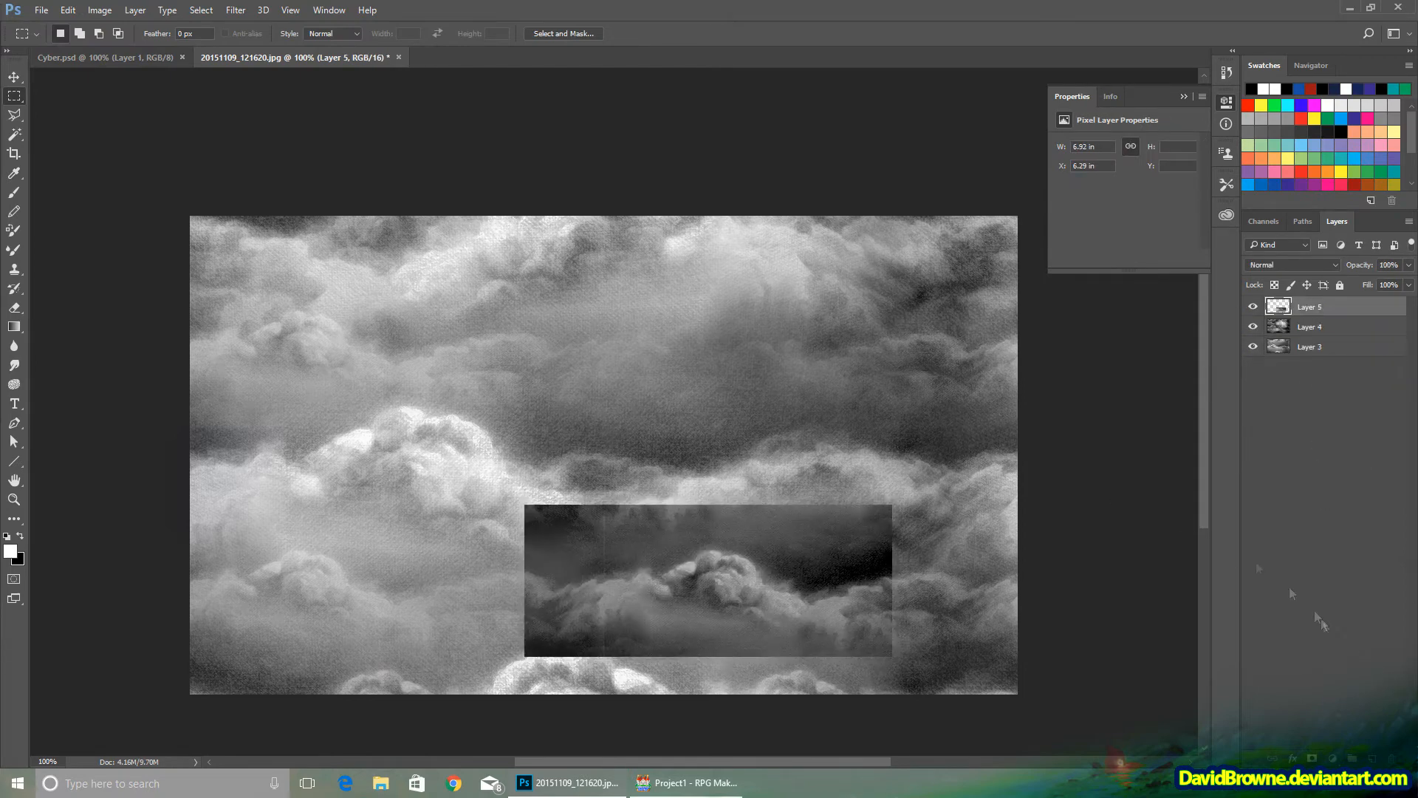
Step: Set Layer 5 to Lighten and move its cloud up and about 3.7 in left, behind the large middle cloud
{"action": "left_click", "coordinate": [1285, 264]}
{"action": "left_click", "coordinate": [1285, 363]}
{"action": "left_click", "coordinate": [14, 77]}
{"action": "left_click_drag", "start_coordinate": [757, 518], "coordinate": [561, 384]}
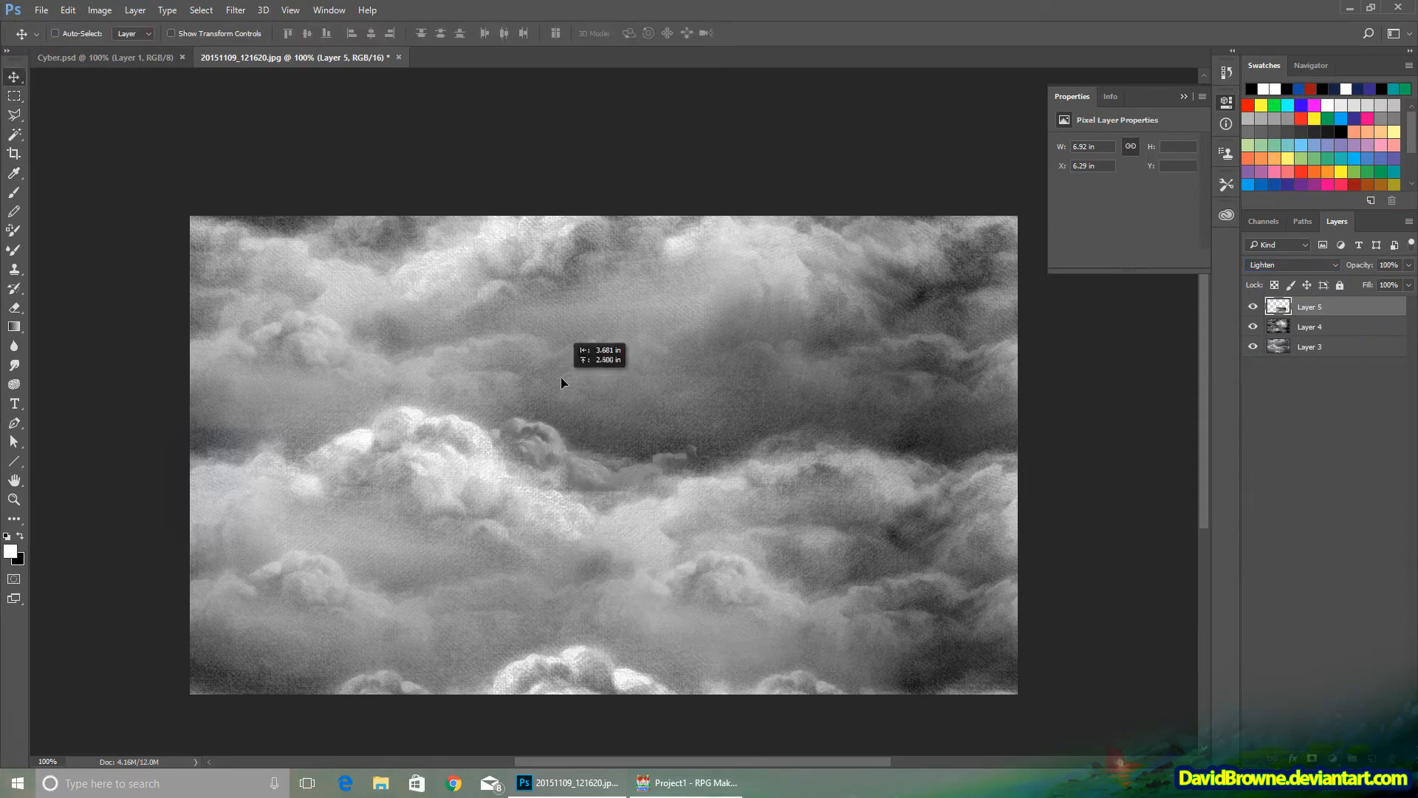
{"action": "left_click", "coordinate": [14, 307]}
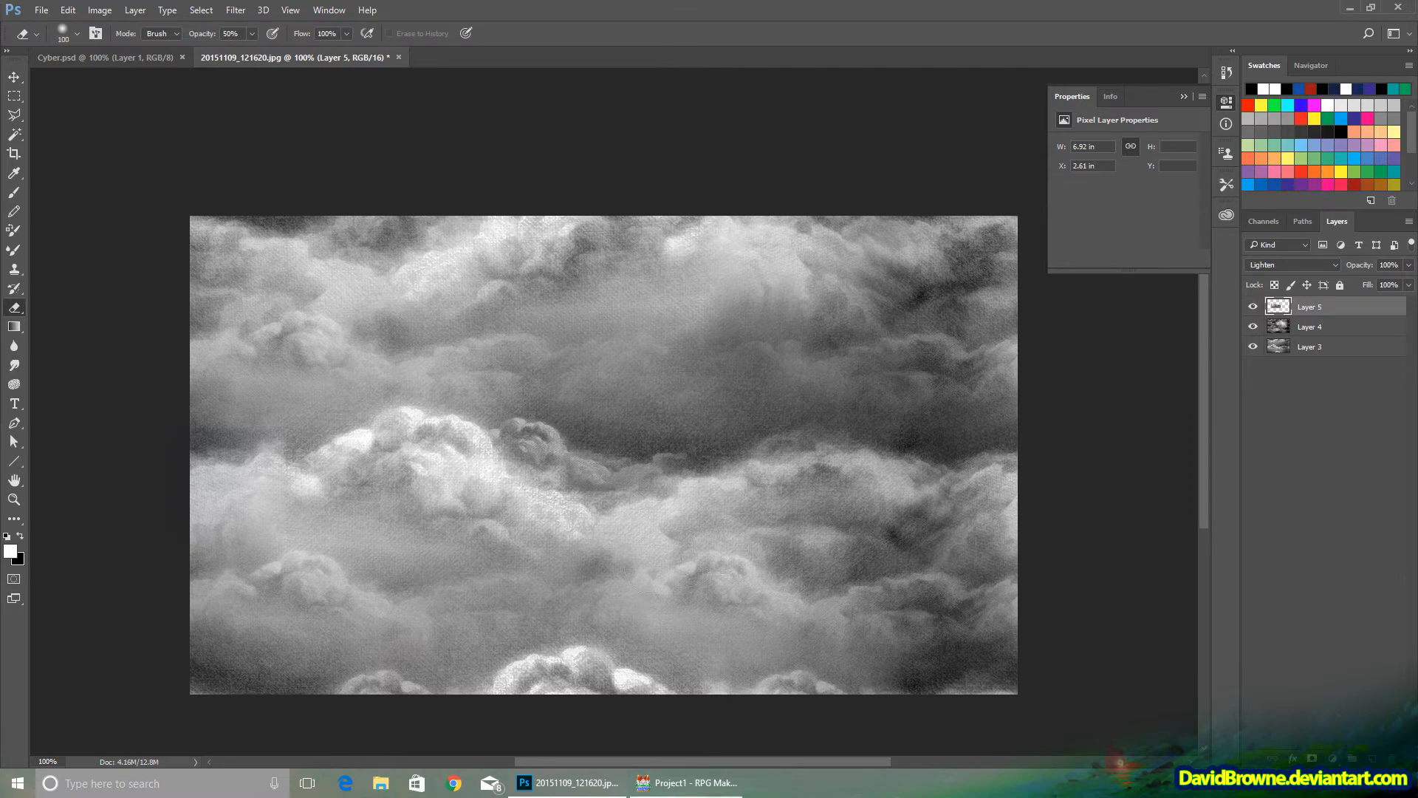
Step: Duplicate Layer 5 and move the copy down and left toward the lower-left clouds
{"action": "left_click", "coordinate": [135, 10]}
{"action": "left_click", "coordinate": [164, 68]}
{"action": "key", "text": "Return"}
{"action": "left_click", "coordinate": [15, 77]}
{"action": "left_click_drag", "start_coordinate": [620, 348], "coordinate": [563, 522]}
{"action": "left_click_drag", "start_coordinate": [564, 522], "coordinate": [471, 496]}
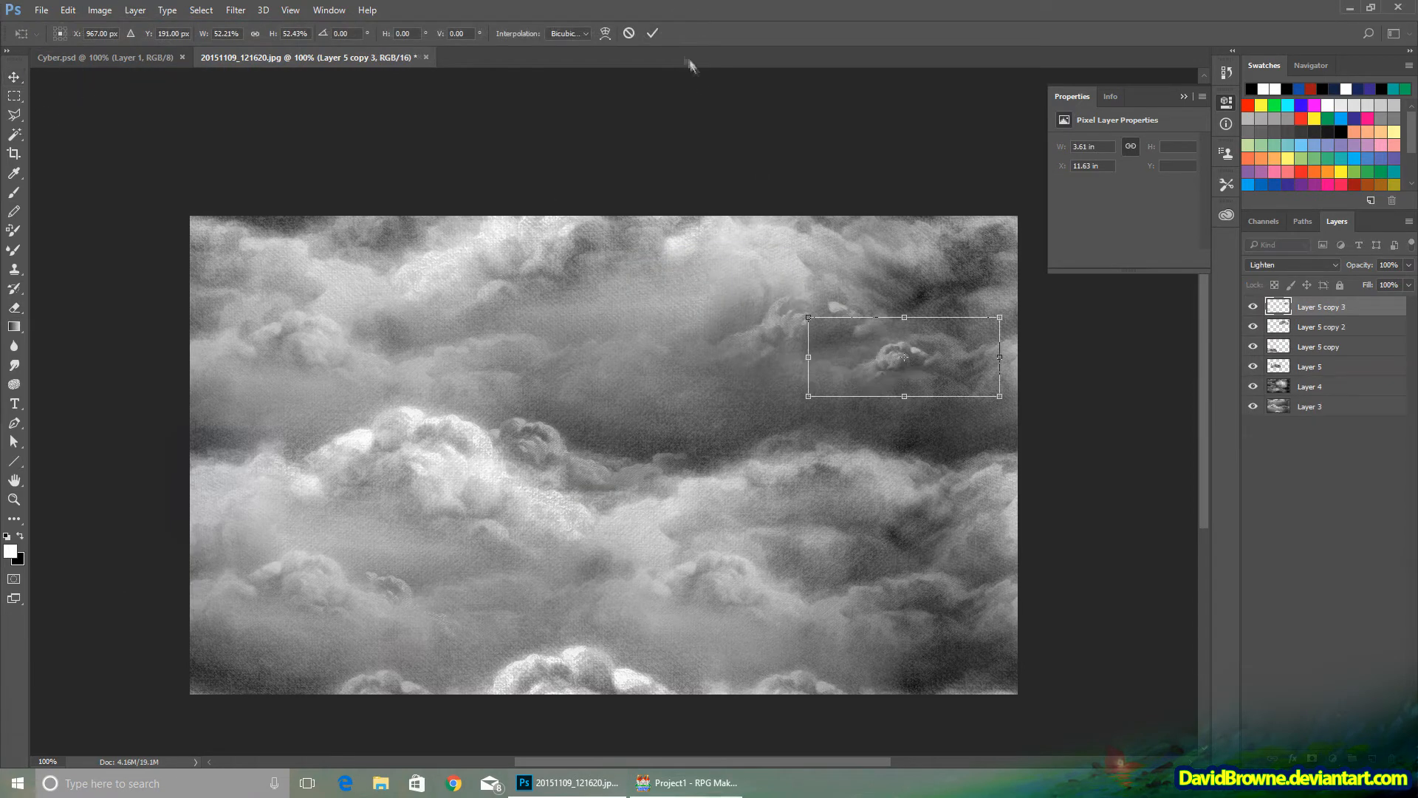
Step: Move the small cloud on Layer 5 copy 3 to the canvas's upper left, duplicate it, and move the duplicate right
{"action": "left_click_drag", "start_coordinate": [908, 351], "coordinate": [340, 293]}
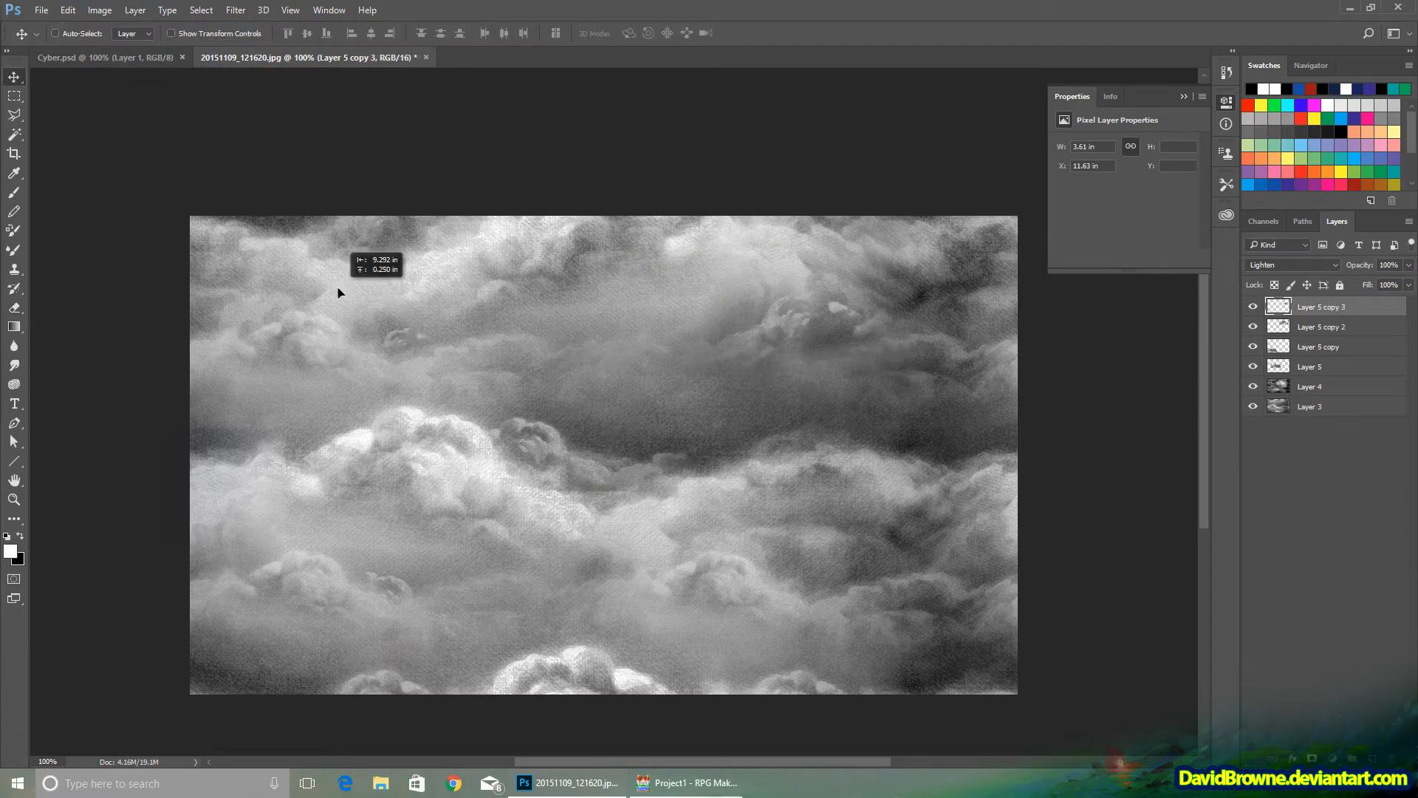
{"action": "left_click", "coordinate": [136, 10]}
{"action": "left_click", "coordinate": [164, 68]}
{"action": "key", "text": "Return"}
{"action": "left_click_drag", "start_coordinate": [568, 347], "coordinate": [898, 323]}
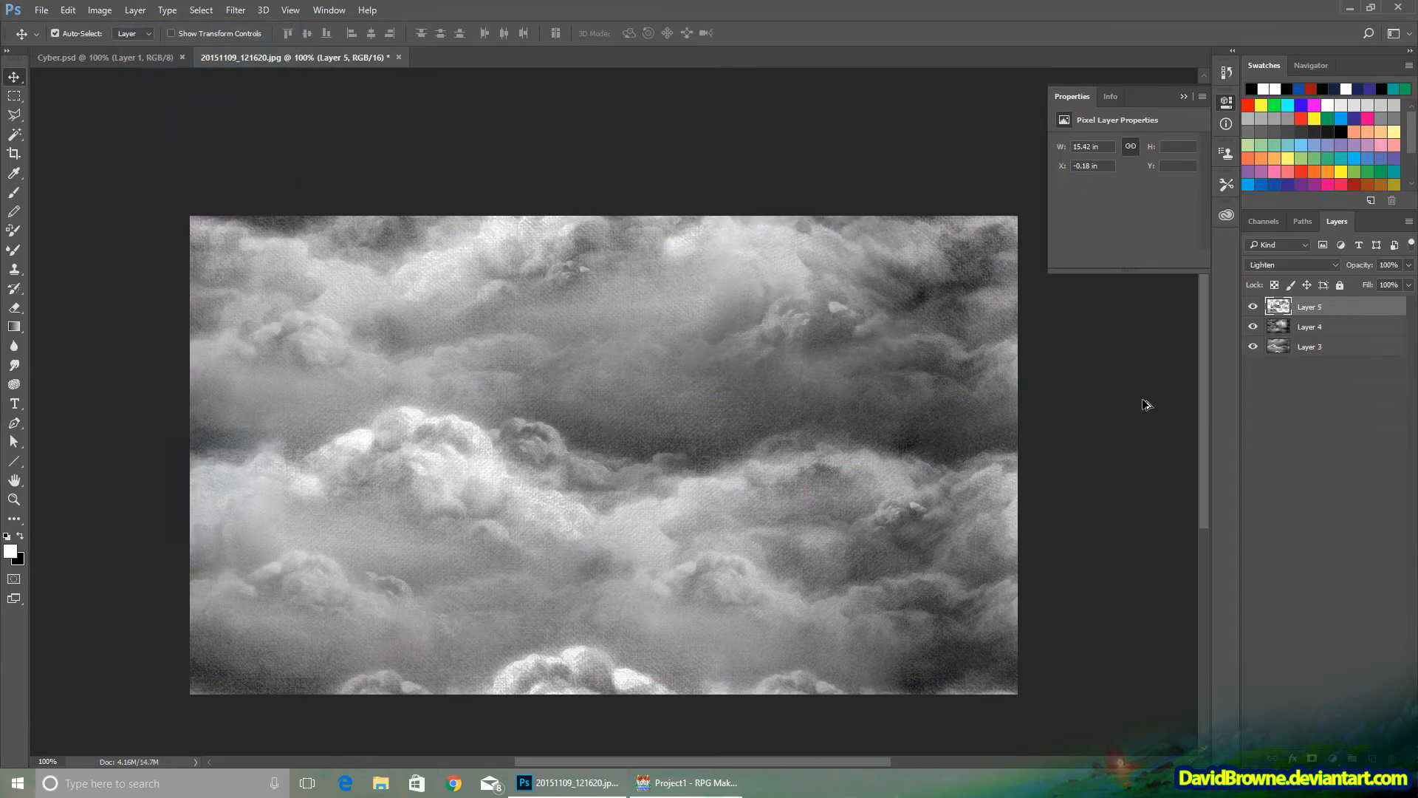
Step: Set Layer 6 to Lighten and shift its cloud up and left
{"action": "left_click", "coordinate": [1292, 264]}
{"action": "left_click", "coordinate": [1285, 362]}
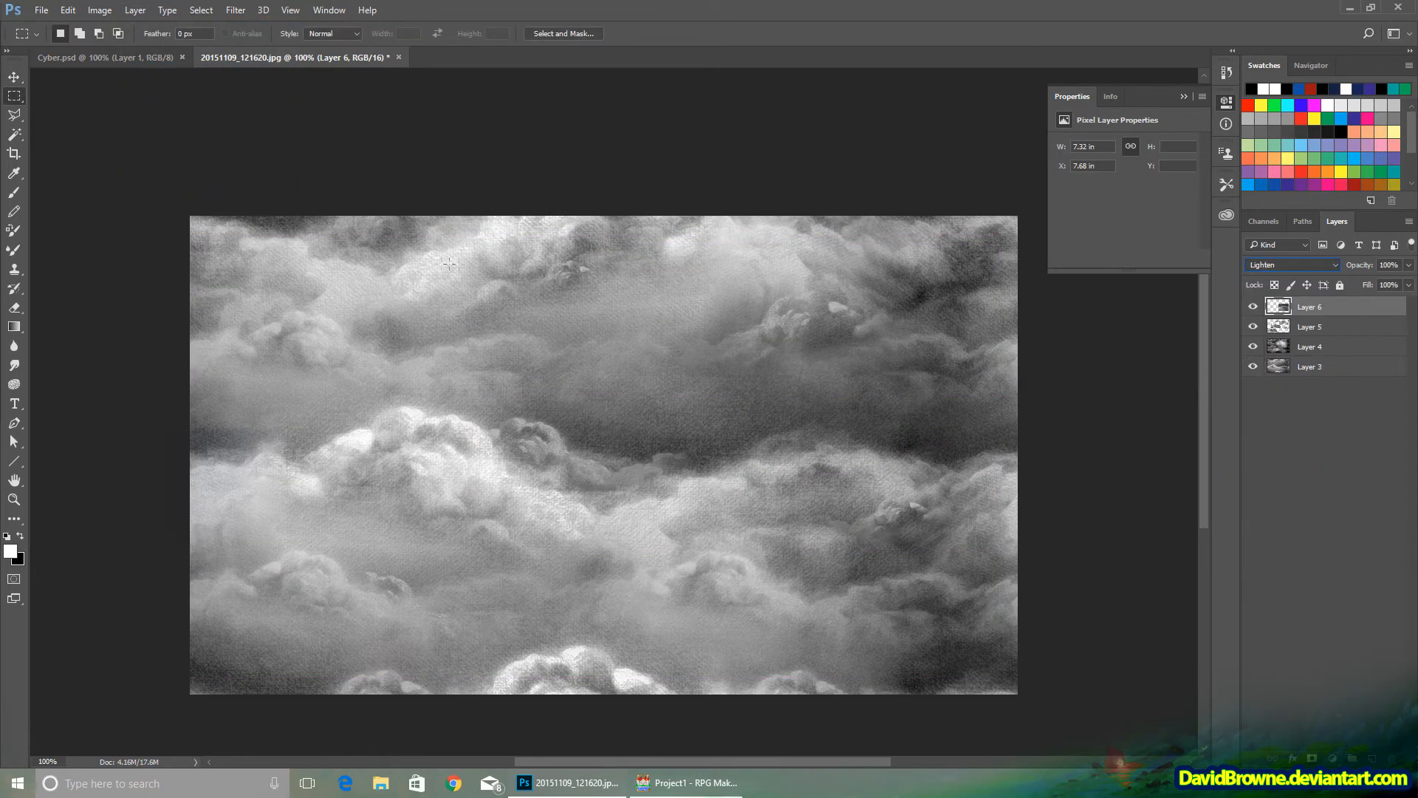
{"action": "left_click", "coordinate": [17, 79]}
{"action": "left_click_drag", "start_coordinate": [796, 483], "coordinate": [707, 423]}
{"action": "key", "text": "e"}
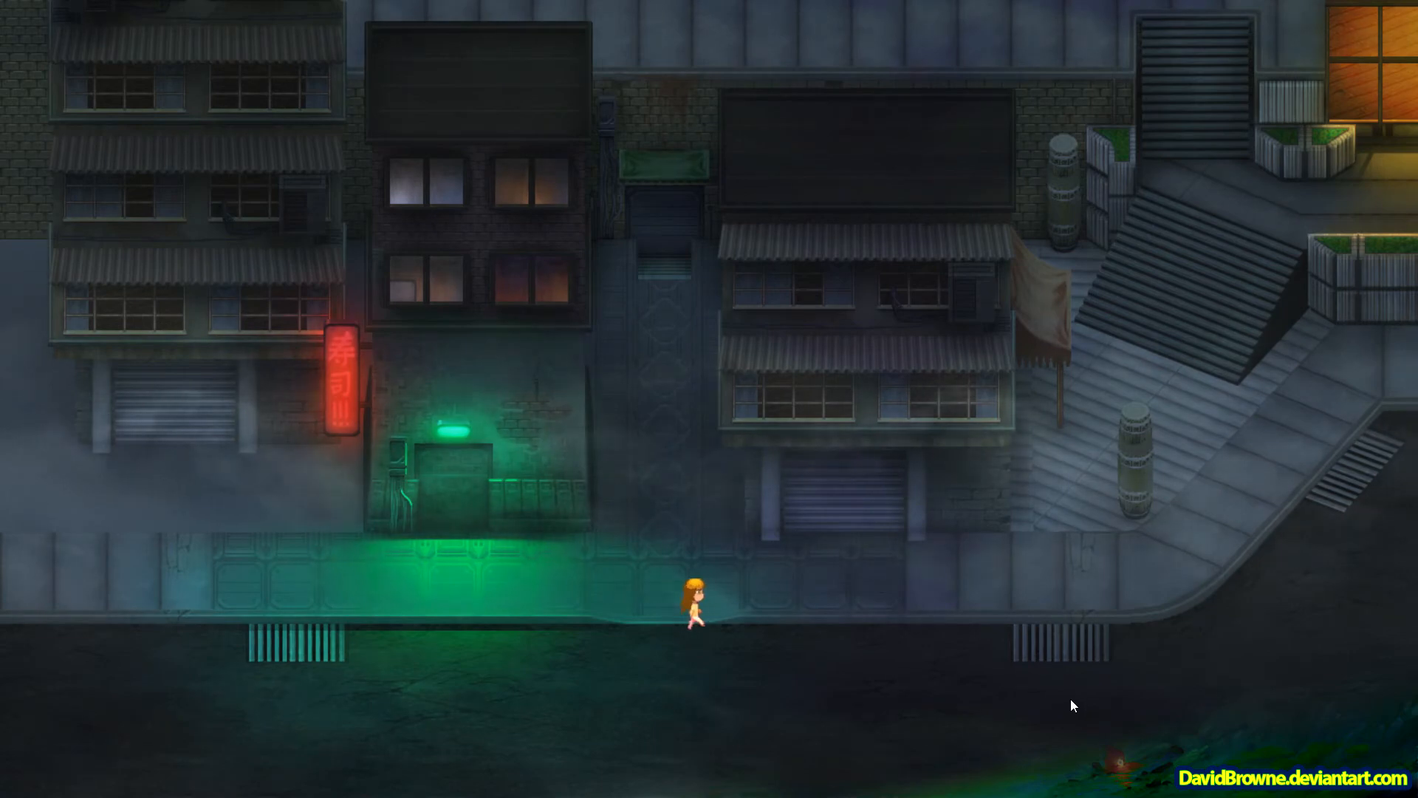
Step: Switch to the game playtest and walk the character around the street to check the fog
{"action": "key", "text": "Up"}
{"action": "key", "text": "Left"}
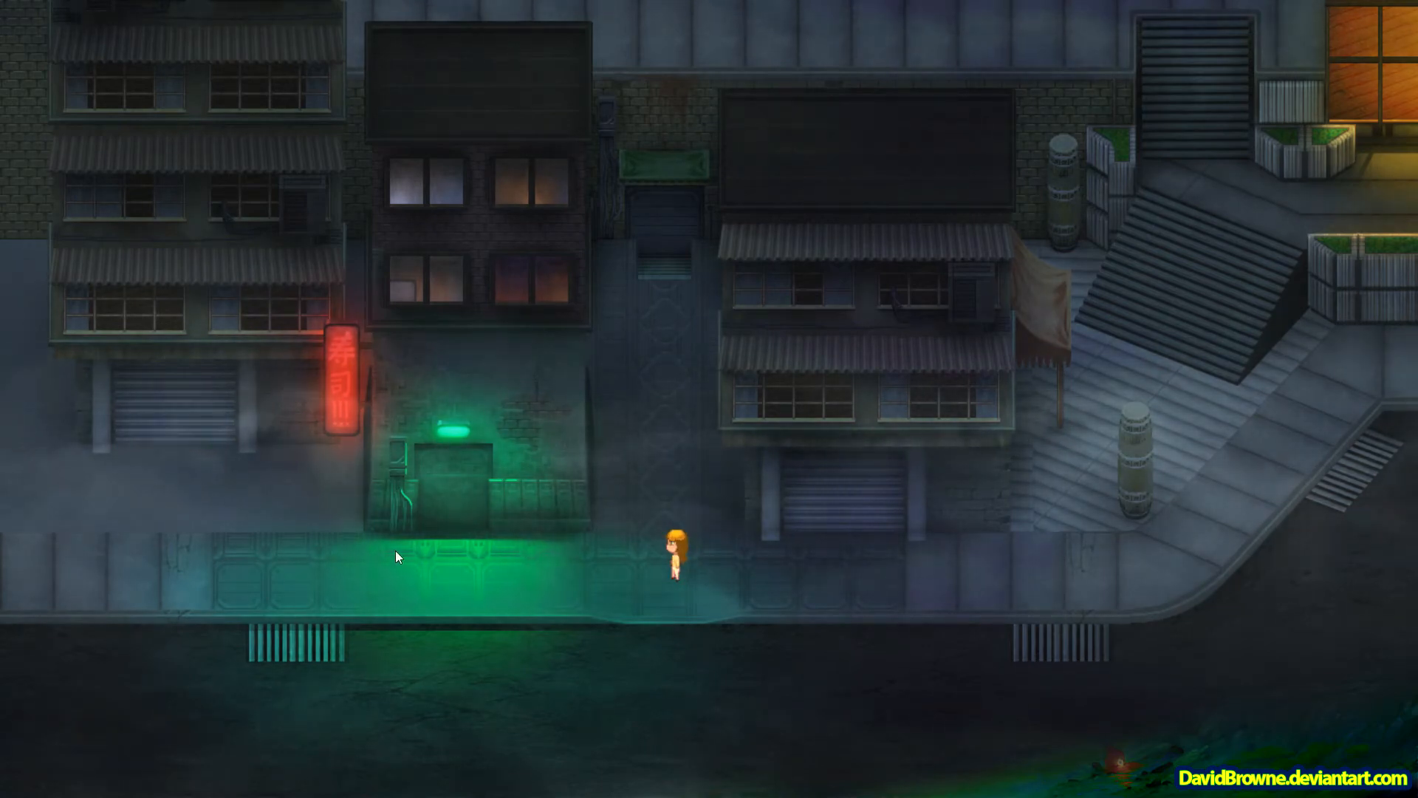
{"action": "key", "text": "Down"}
Step: Choose the Steam rising doodad from the placement list
{"action": "key", "text": "p"}
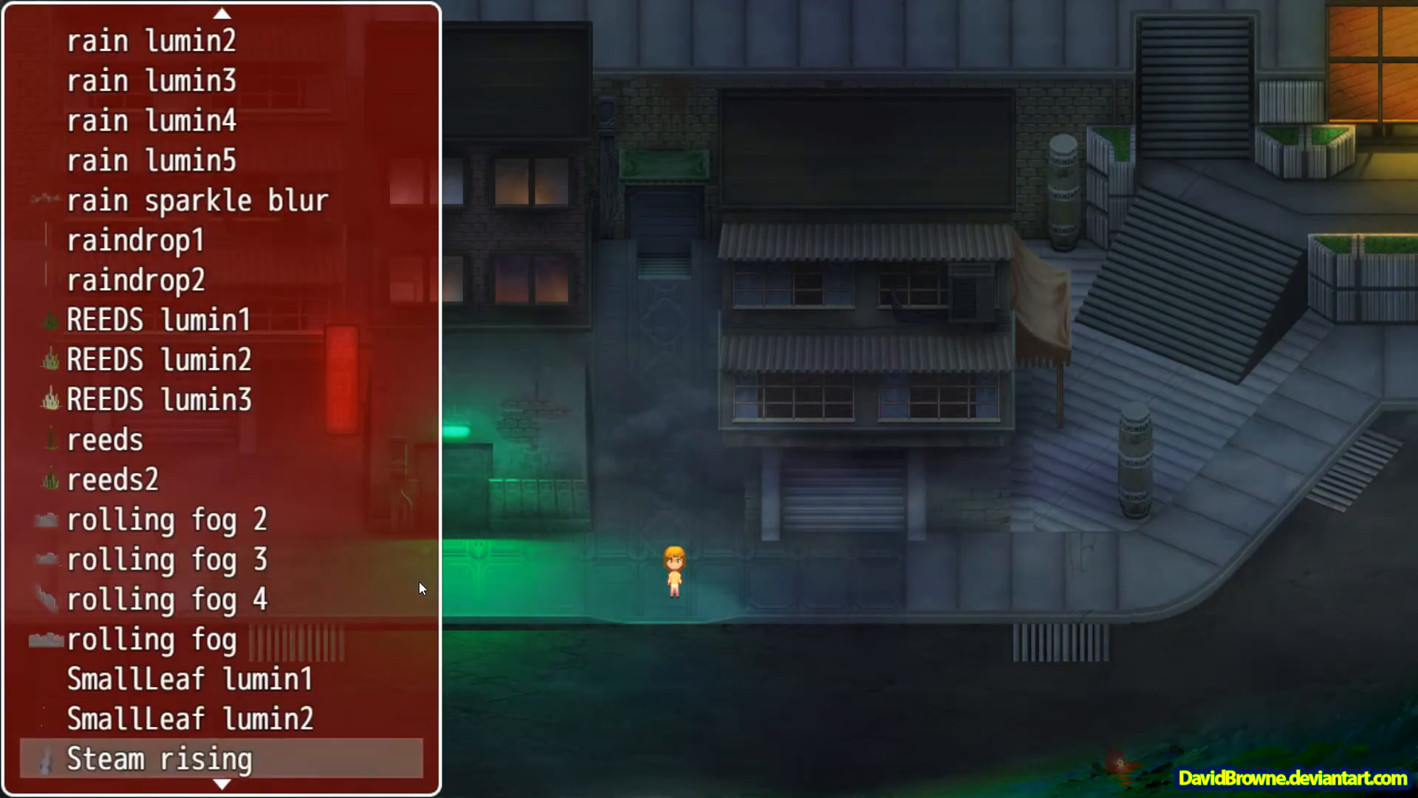
{"action": "key", "text": "Down"}
{"action": "key", "text": "Up"}
{"action": "key", "text": "z"}
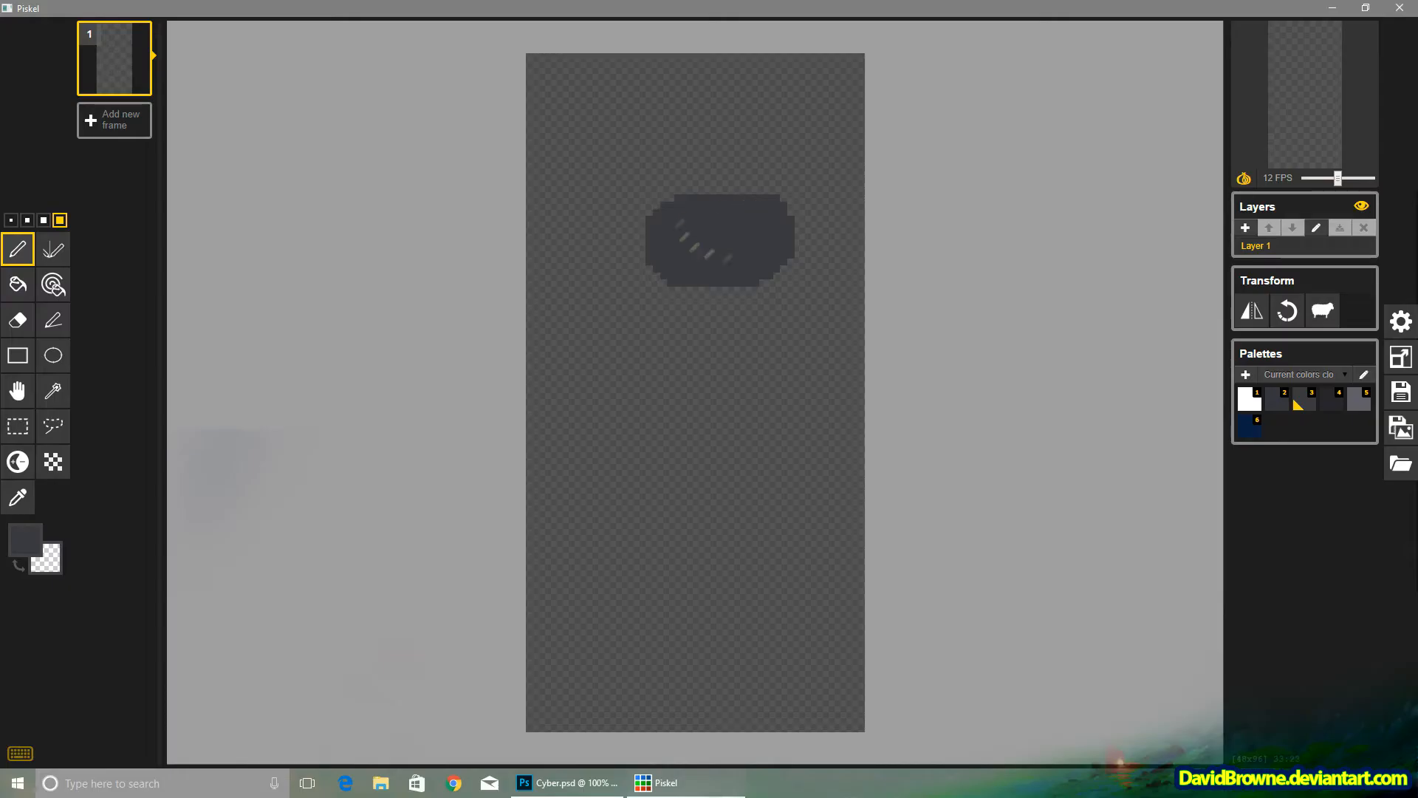
Step: Switch to Piskel and paint three dark grey smoke puffs, one above another, in frame 1
{"action": "left_click_drag", "start_coordinate": [709, 254], "coordinate": [785, 258]}
{"action": "left_click_drag", "start_coordinate": [716, 407], "coordinate": [711, 468]}
{"action": "left_click_drag", "start_coordinate": [660, 395], "coordinate": [709, 443]}
{"action": "mouse_move", "coordinate": [676, 587]}
{"action": "left_mouse_down"}
{"action": "mouse_move", "coordinate": [721, 618]}
{"action": "mouse_move", "coordinate": [625, 626]}
{"action": "mouse_move", "coordinate": [698, 606]}
{"action": "left_mouse_up"}
Step: Add frames 2 and 3, and paint three dark grey puffs in frame 2, slightly higher than those in frame 1
{"action": "left_click", "coordinate": [100, 119]}
{"action": "left_click", "coordinate": [118, 201]}
{"action": "left_click", "coordinate": [118, 147]}
{"action": "mouse_move", "coordinate": [681, 533]}
{"action": "left_mouse_down"}
{"action": "mouse_move", "coordinate": [622, 532]}
{"action": "mouse_move", "coordinate": [622, 569]}
{"action": "left_mouse_up"}
{"action": "mouse_move", "coordinate": [656, 346]}
{"action": "left_mouse_down"}
{"action": "mouse_move", "coordinate": [618, 368]}
{"action": "mouse_move", "coordinate": [655, 381]}
{"action": "left_mouse_up"}
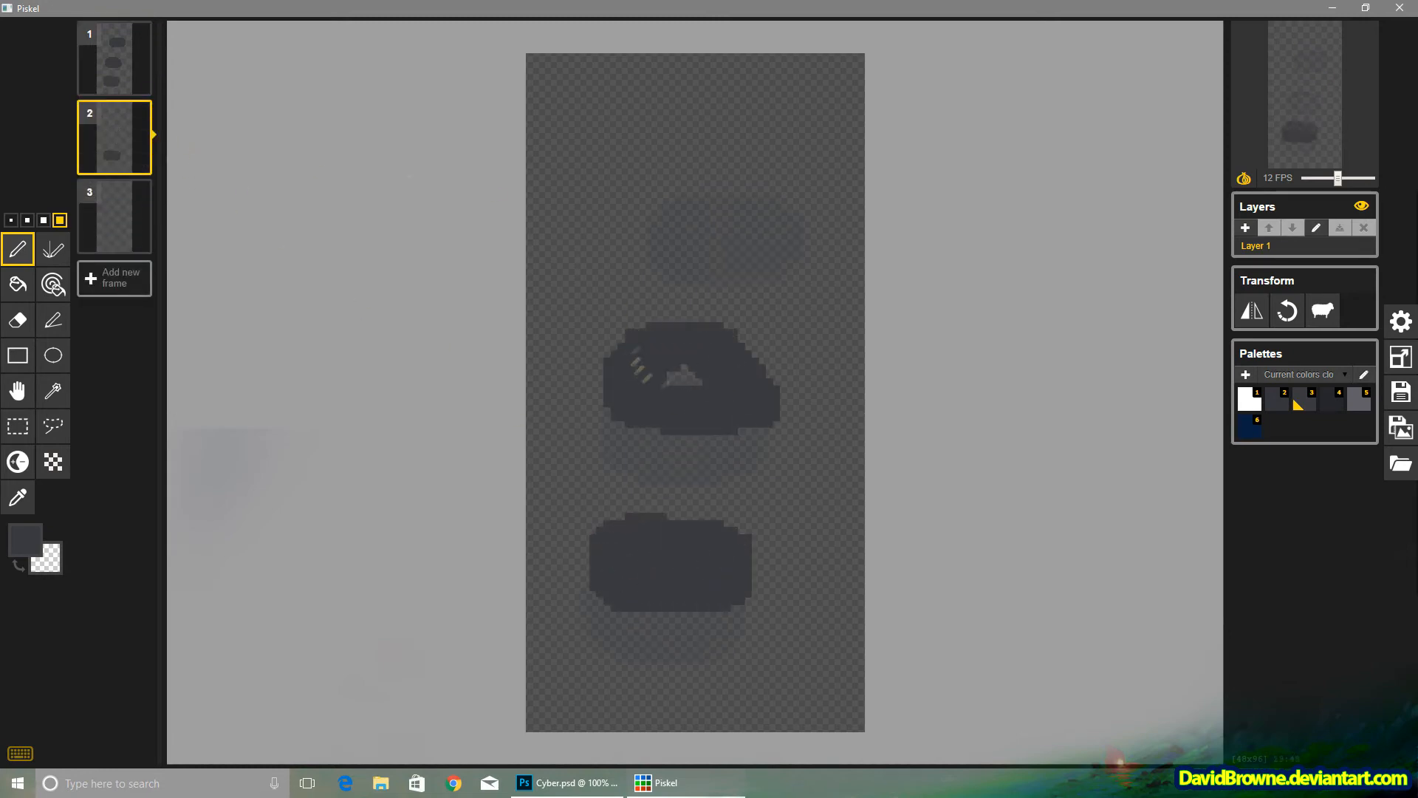
{"action": "mouse_move", "coordinate": [743, 155]}
{"action": "left_mouse_down"}
{"action": "mouse_move", "coordinate": [724, 159]}
{"action": "mouse_move", "coordinate": [806, 210]}
{"action": "left_mouse_up"}
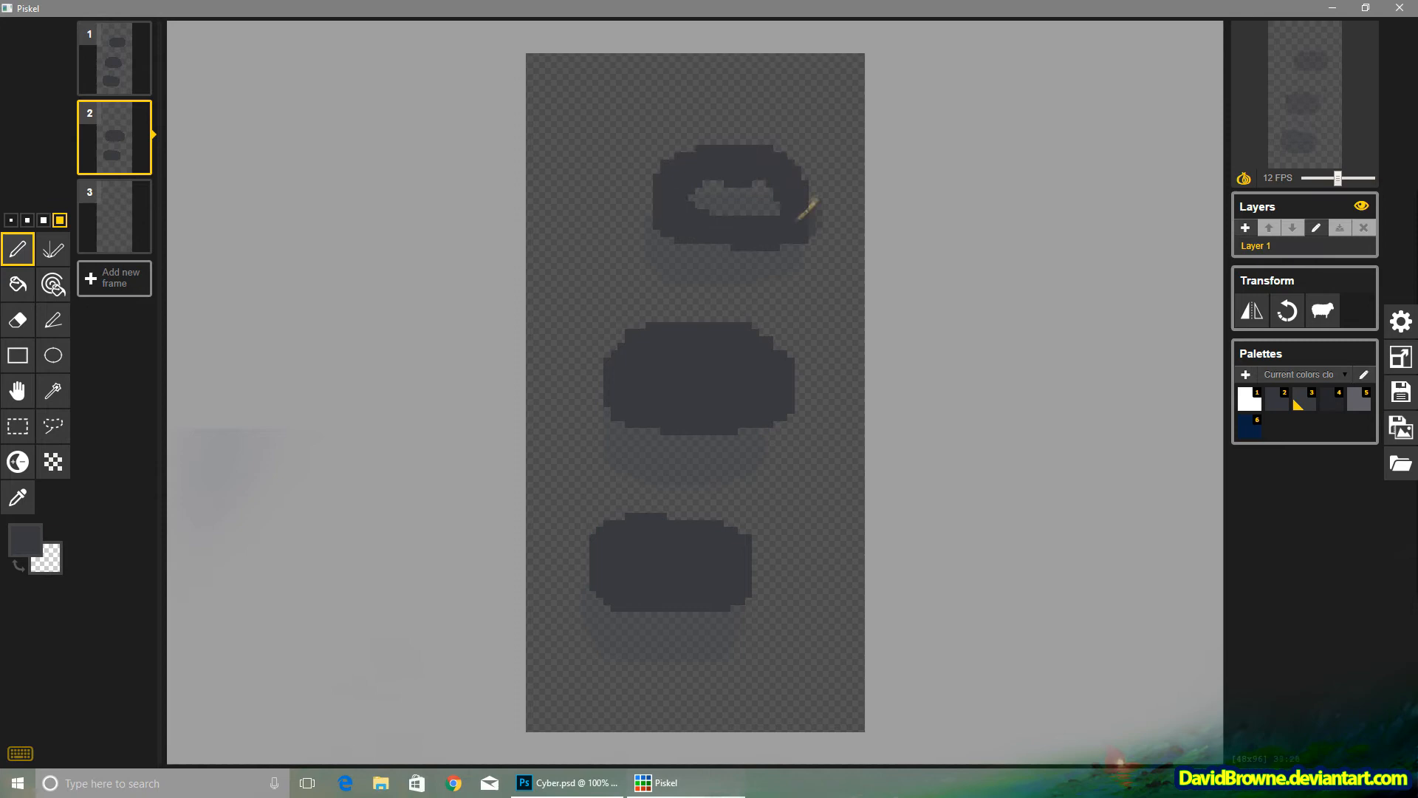
Step: Paint three dark grey puffs in frame 3, shifted up from frame 2, and slow the animation to 3 FPS
{"action": "left_click", "coordinate": [144, 220]}
{"action": "left_click_drag", "start_coordinate": [681, 461], "coordinate": [738, 480]}
{"action": "left_click_drag", "start_coordinate": [731, 296], "coordinate": [761, 314]}
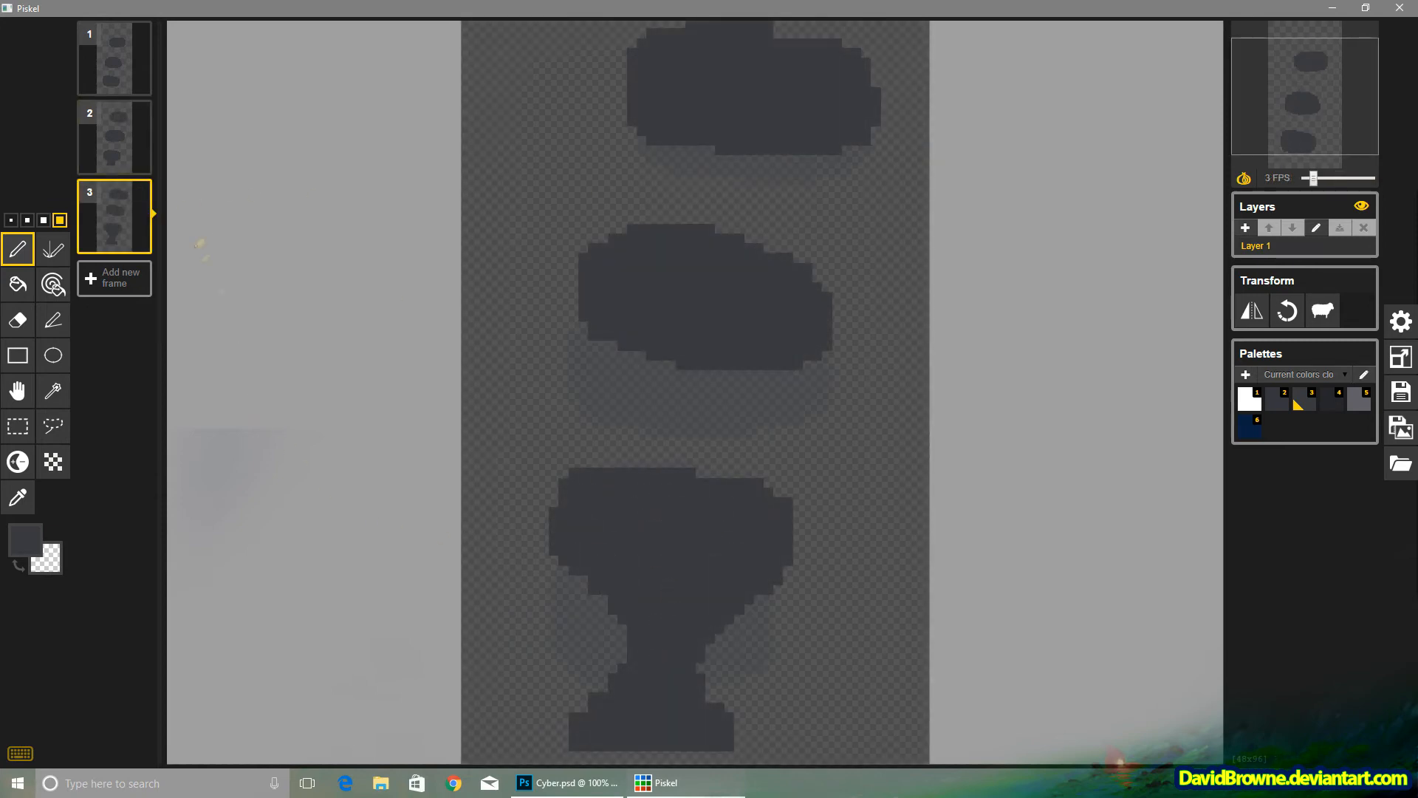
Step: Fill the gaps between the puffs so each frame shows one continuous wavy smoke column with a solid base
{"action": "left_click", "coordinate": [112, 68]}
{"action": "mouse_move", "coordinate": [599, 624]}
{"action": "left_mouse_down"}
{"action": "mouse_move", "coordinate": [617, 486]}
{"action": "mouse_move", "coordinate": [693, 582]}
{"action": "mouse_move", "coordinate": [670, 526]}
{"action": "left_mouse_up"}
{"action": "mouse_move", "coordinate": [687, 373]}
{"action": "left_mouse_down"}
{"action": "mouse_move", "coordinate": [680, 235]}
{"action": "mouse_move", "coordinate": [647, 224]}
{"action": "left_mouse_up"}
{"action": "mouse_move", "coordinate": [823, 204]}
{"action": "left_mouse_down"}
{"action": "mouse_move", "coordinate": [765, 246]}
{"action": "mouse_move", "coordinate": [770, 379]}
{"action": "left_mouse_up"}
{"action": "left_click", "coordinate": [112, 137]}
{"action": "left_click_drag", "start_coordinate": [849, 135], "coordinate": [761, 296]}
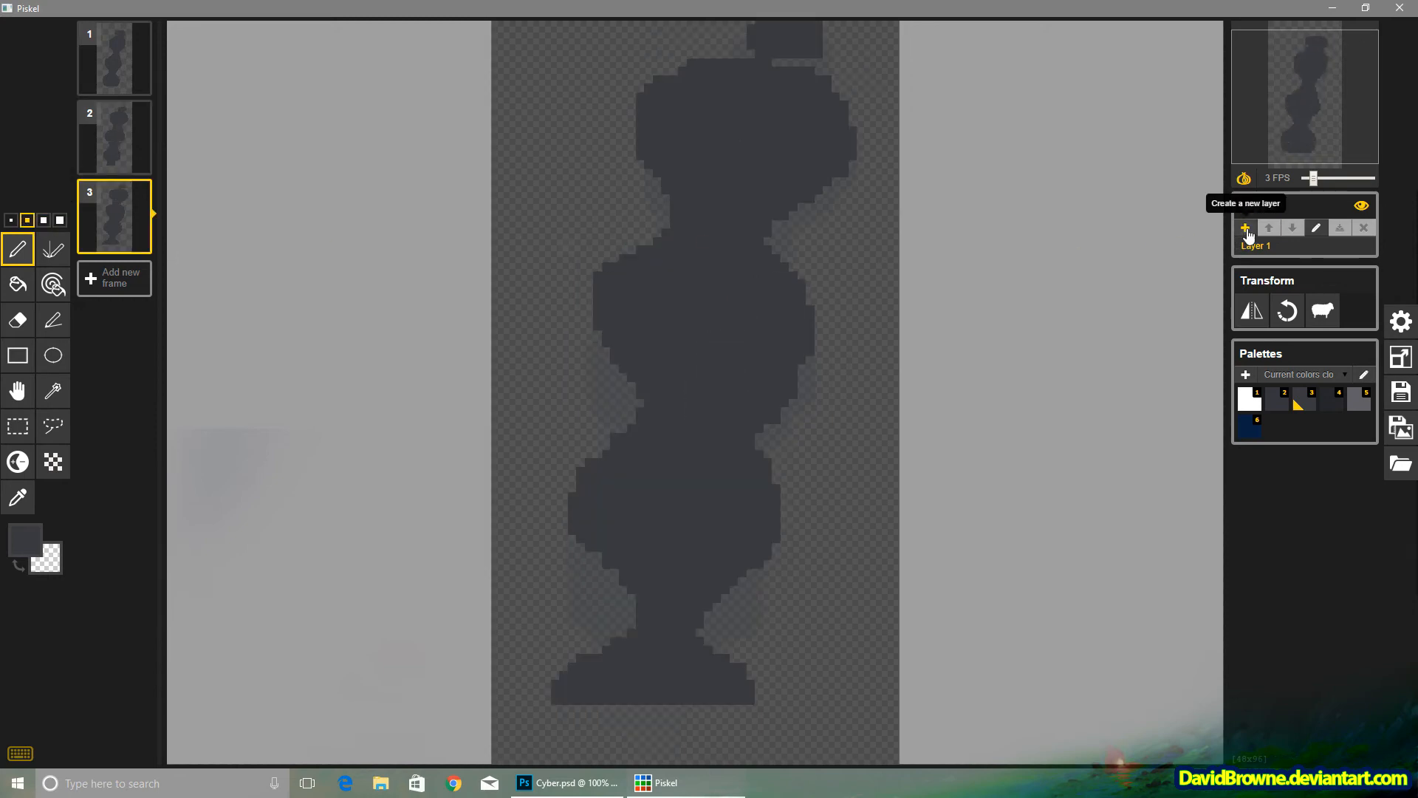
Step: Add a layer beneath Layer 1 and paint a small darker blob beside the column's left edge in each frame
{"action": "left_click", "coordinate": [1247, 230]}
{"action": "left_click", "coordinate": [120, 70]}
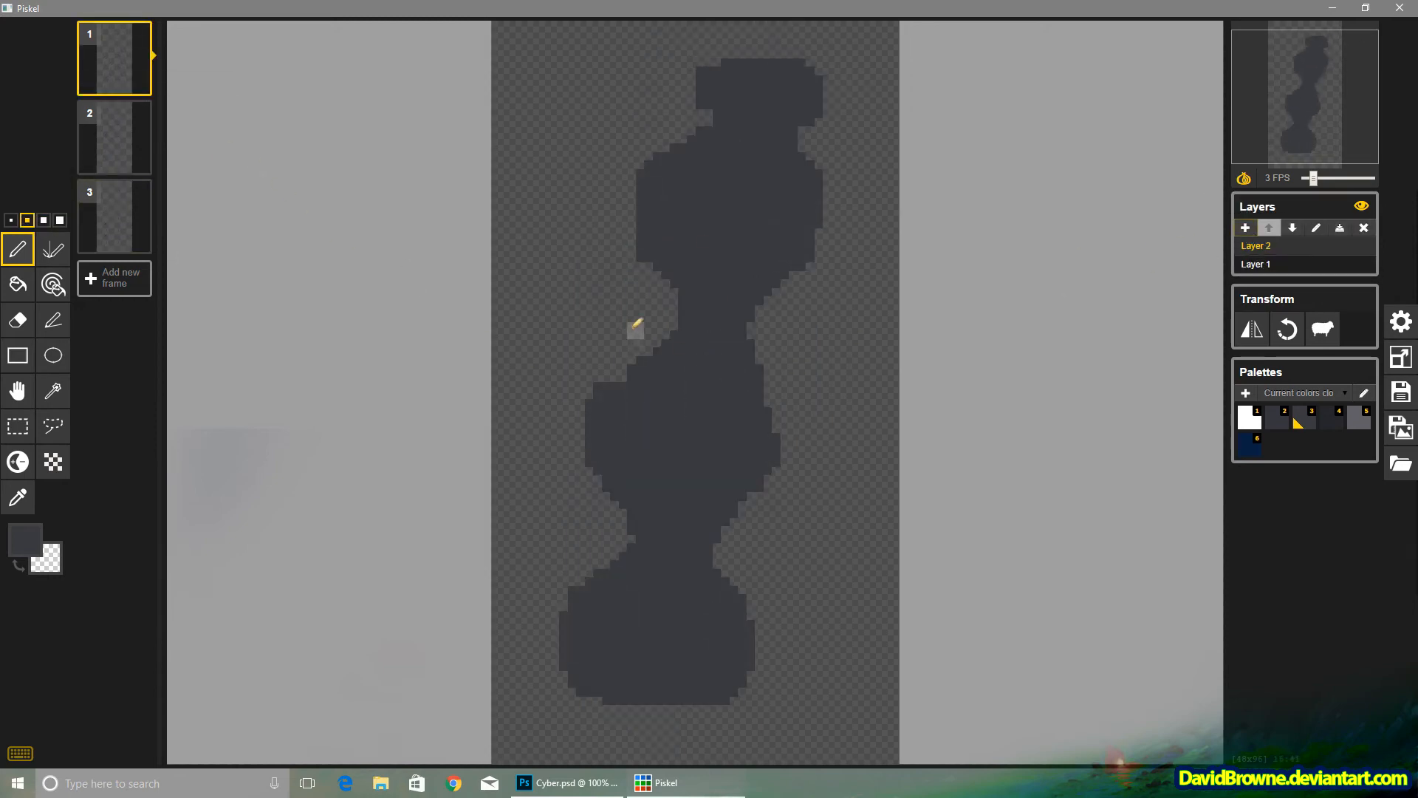
{"action": "left_click", "coordinate": [1293, 229]}
{"action": "left_click_drag", "start_coordinate": [653, 337], "coordinate": [623, 331]}
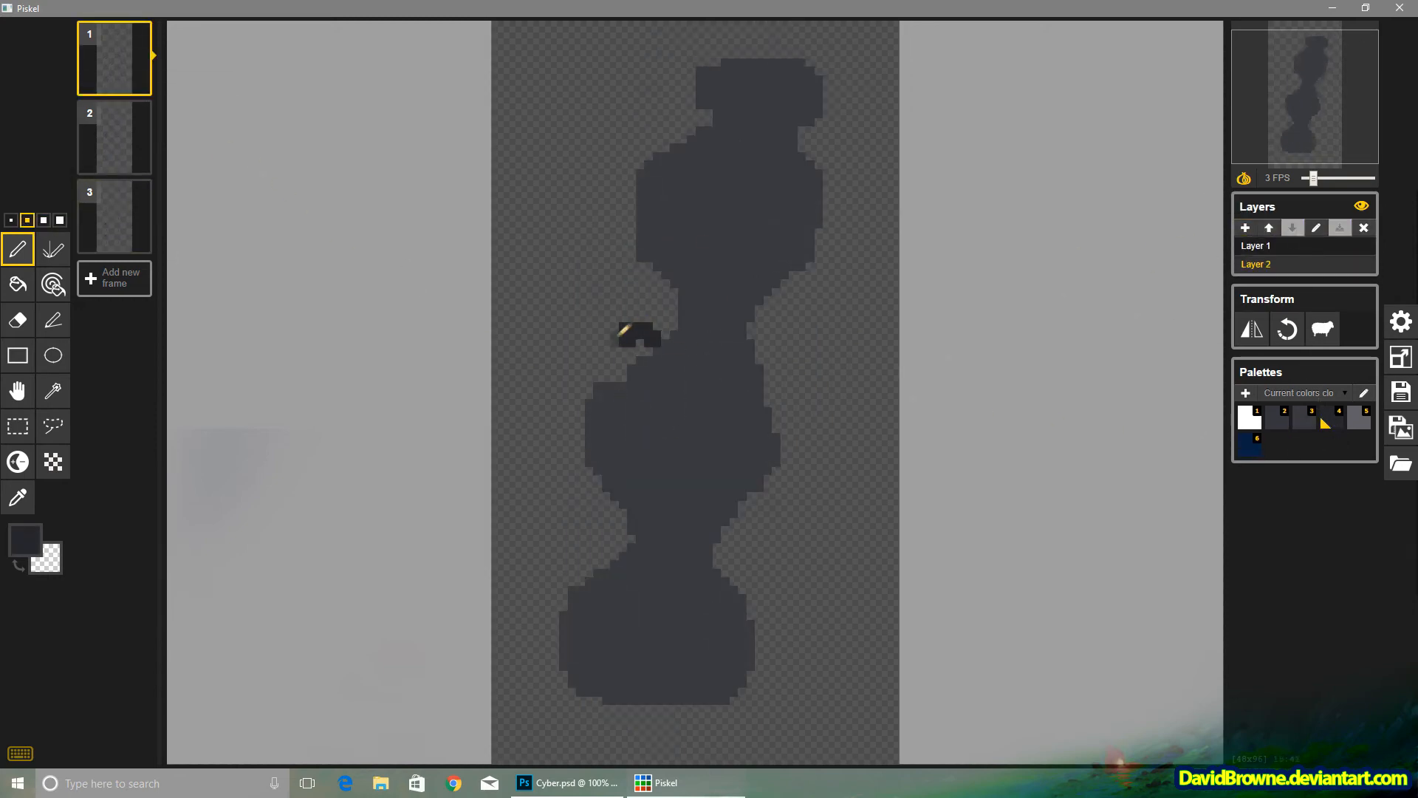
{"action": "key", "text": "Down"}
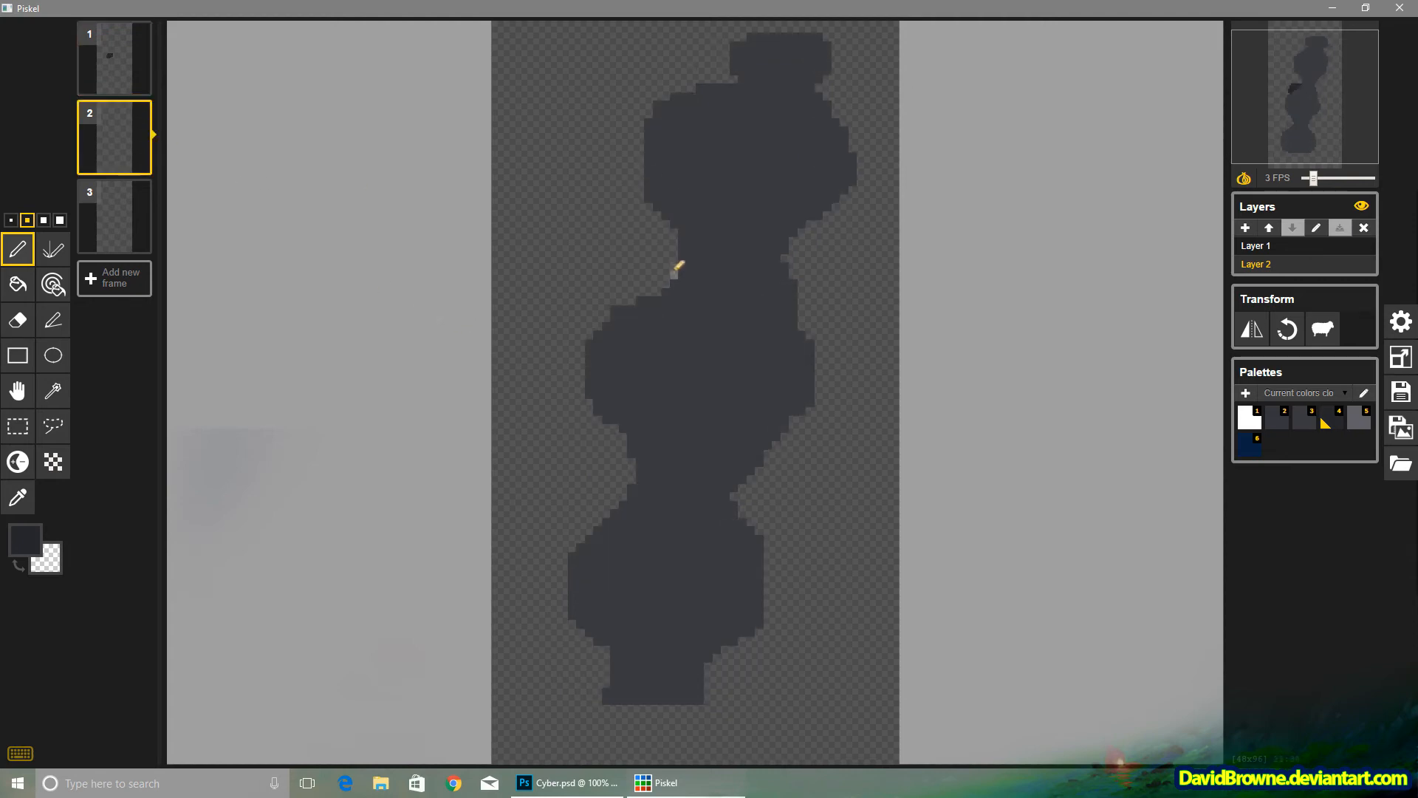
{"action": "key", "text": "Down"}
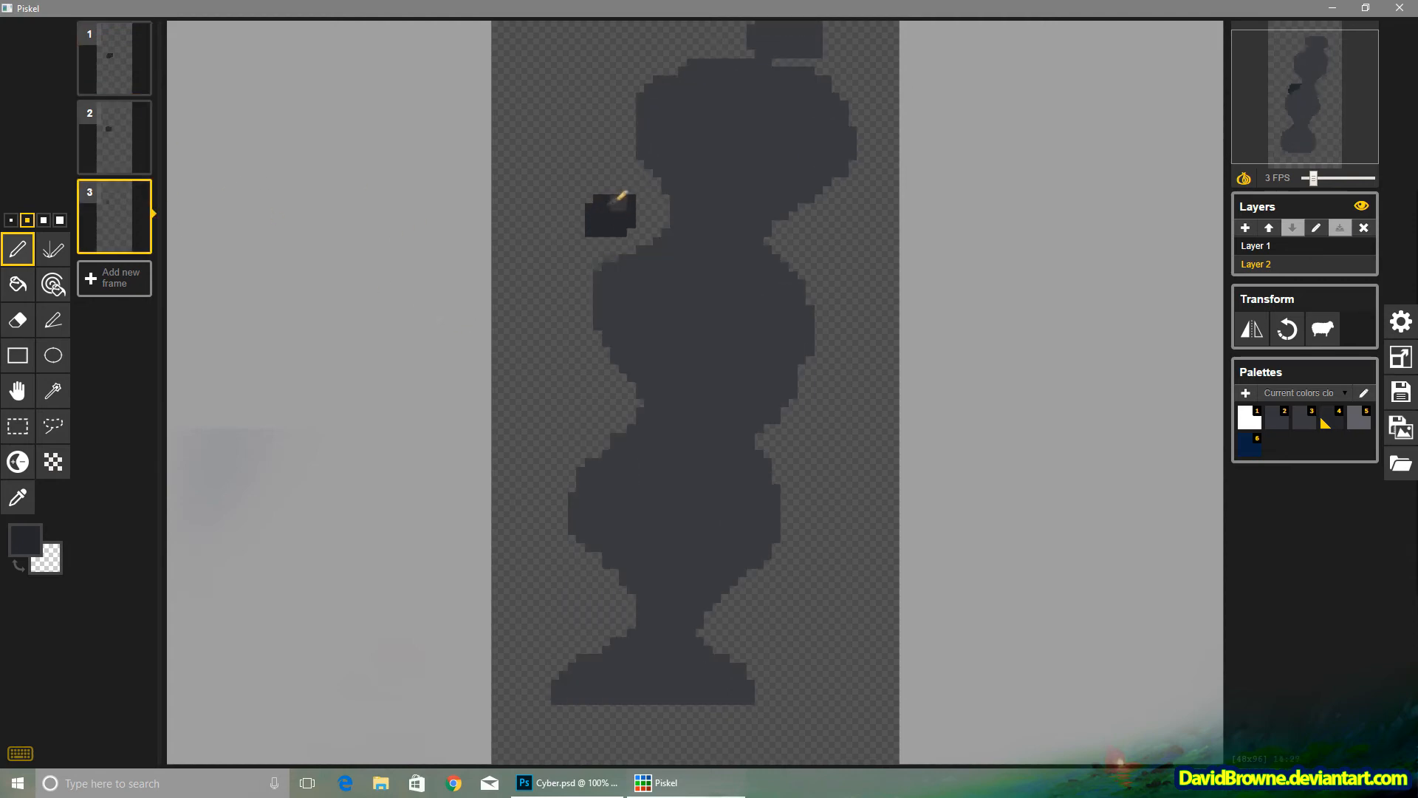
Step: Paint more darker blobs along the right side and top of the smoke column on Layer 2 in all three frames
{"action": "left_click", "coordinate": [132, 77]}
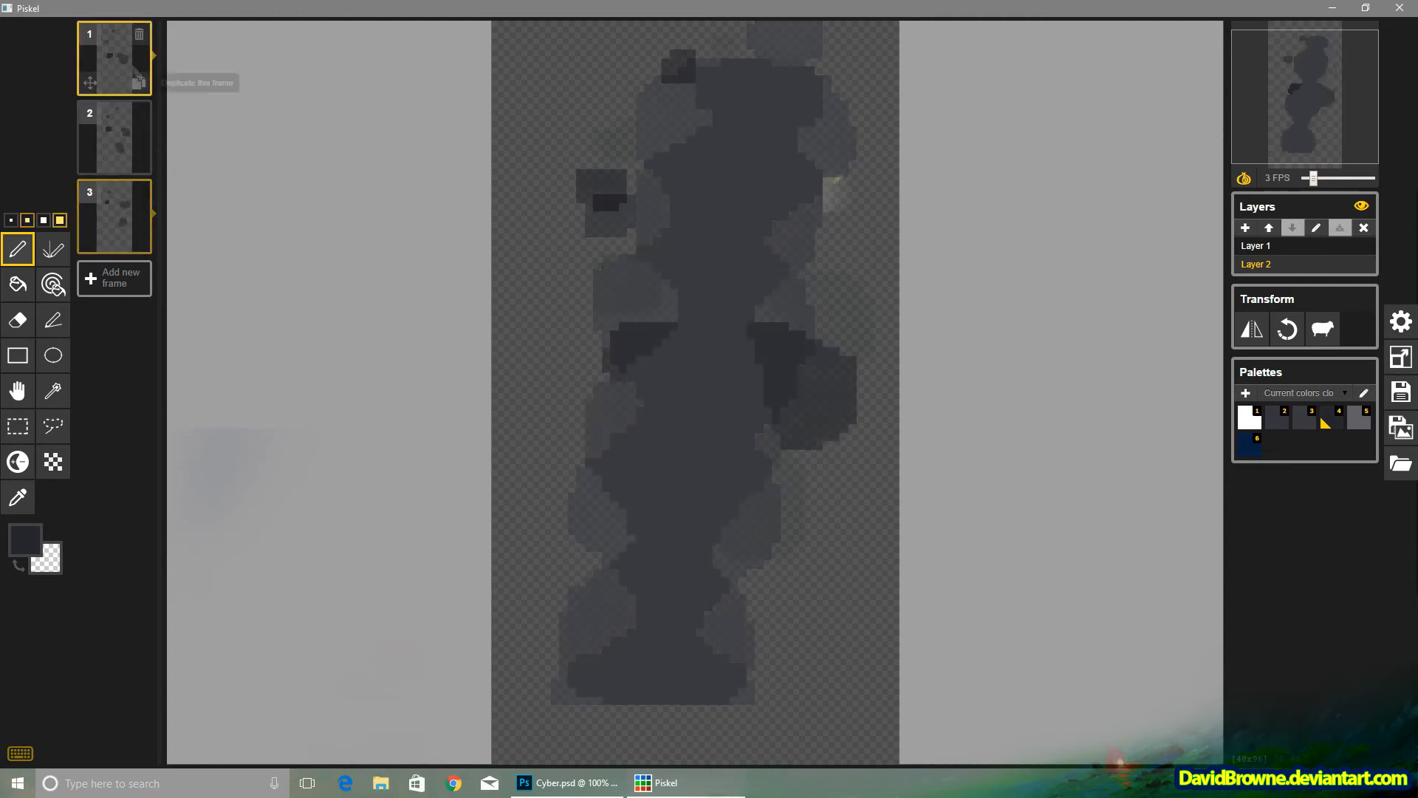
{"action": "mouse_move", "coordinate": [823, 170]}
{"action": "left_mouse_down"}
{"action": "mouse_move", "coordinate": [858, 178]}
{"action": "mouse_move", "coordinate": [849, 211]}
{"action": "left_mouse_up"}
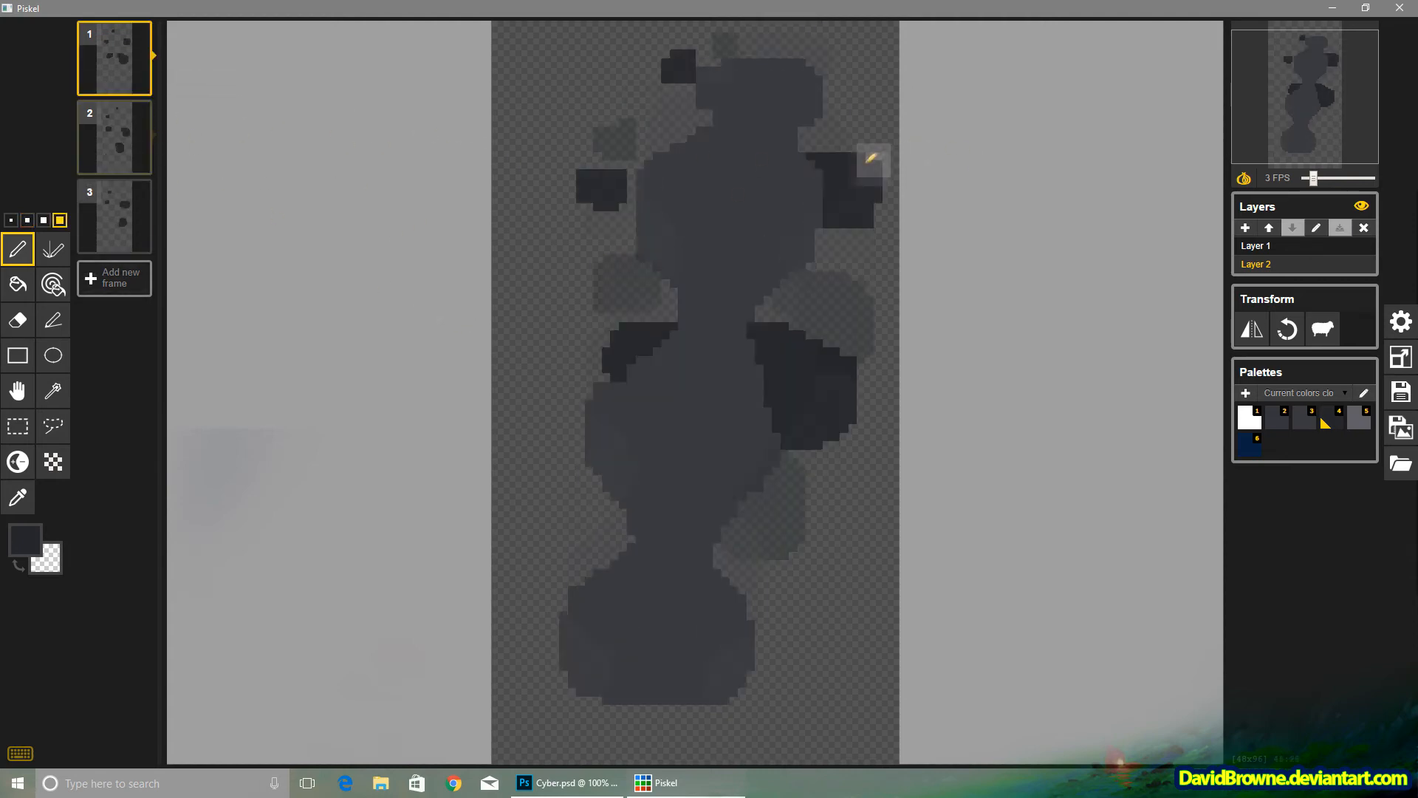
{"action": "key", "text": "Down"}
{"action": "key", "text": "Down"}
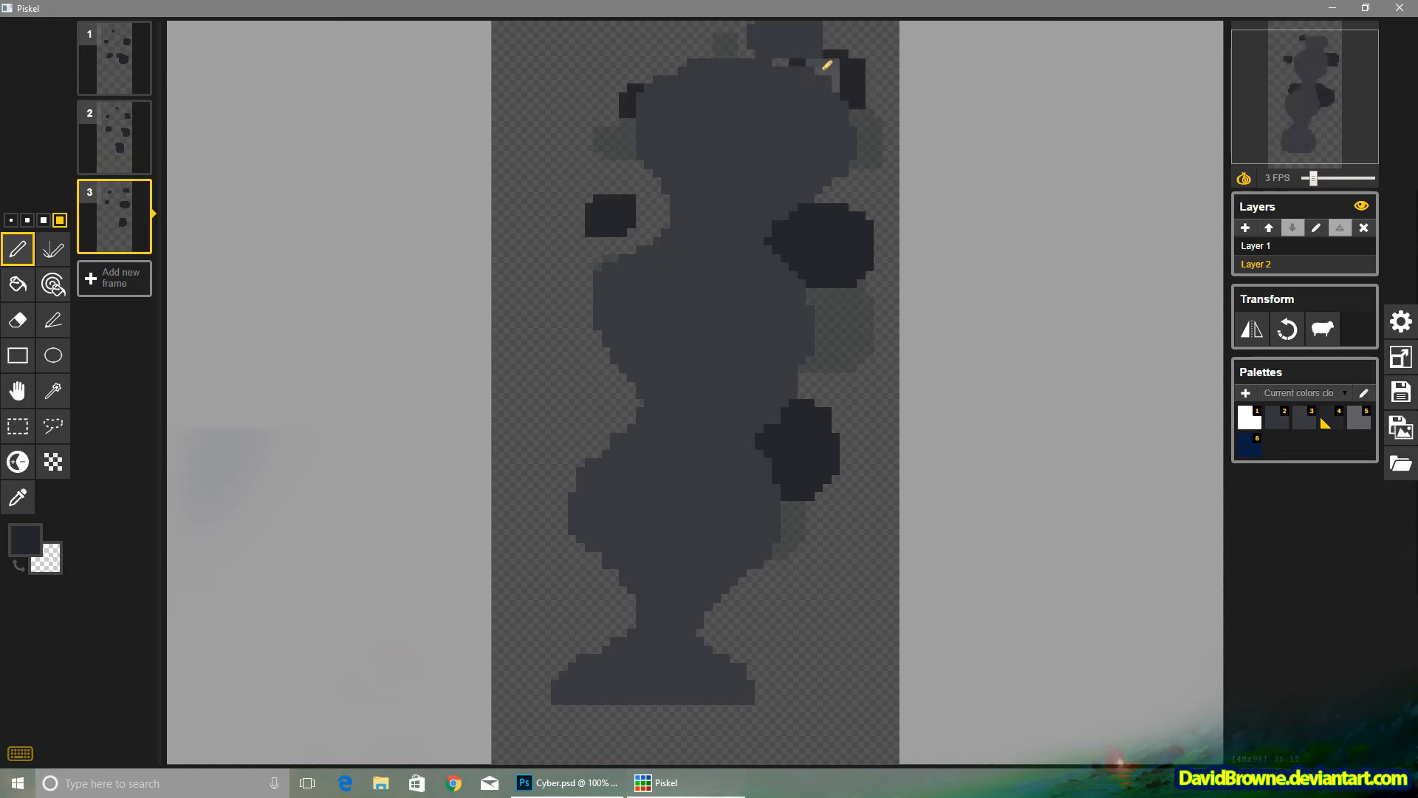
{"action": "key", "text": "Down"}
{"action": "key", "text": "Down"}
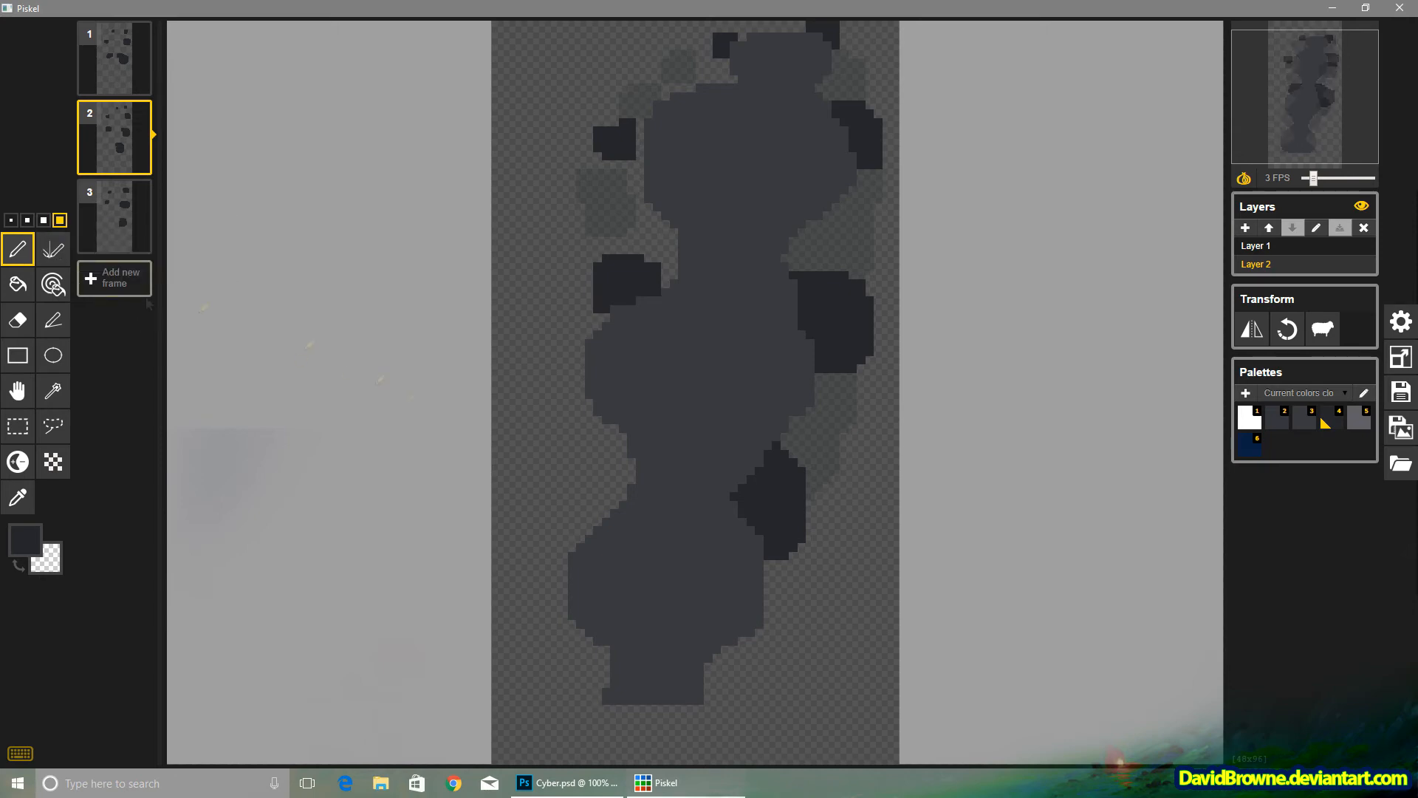
Step: Add further darker blobs along the lower left side of the column on Layer 2, going through the frames
{"action": "key", "text": "Up"}
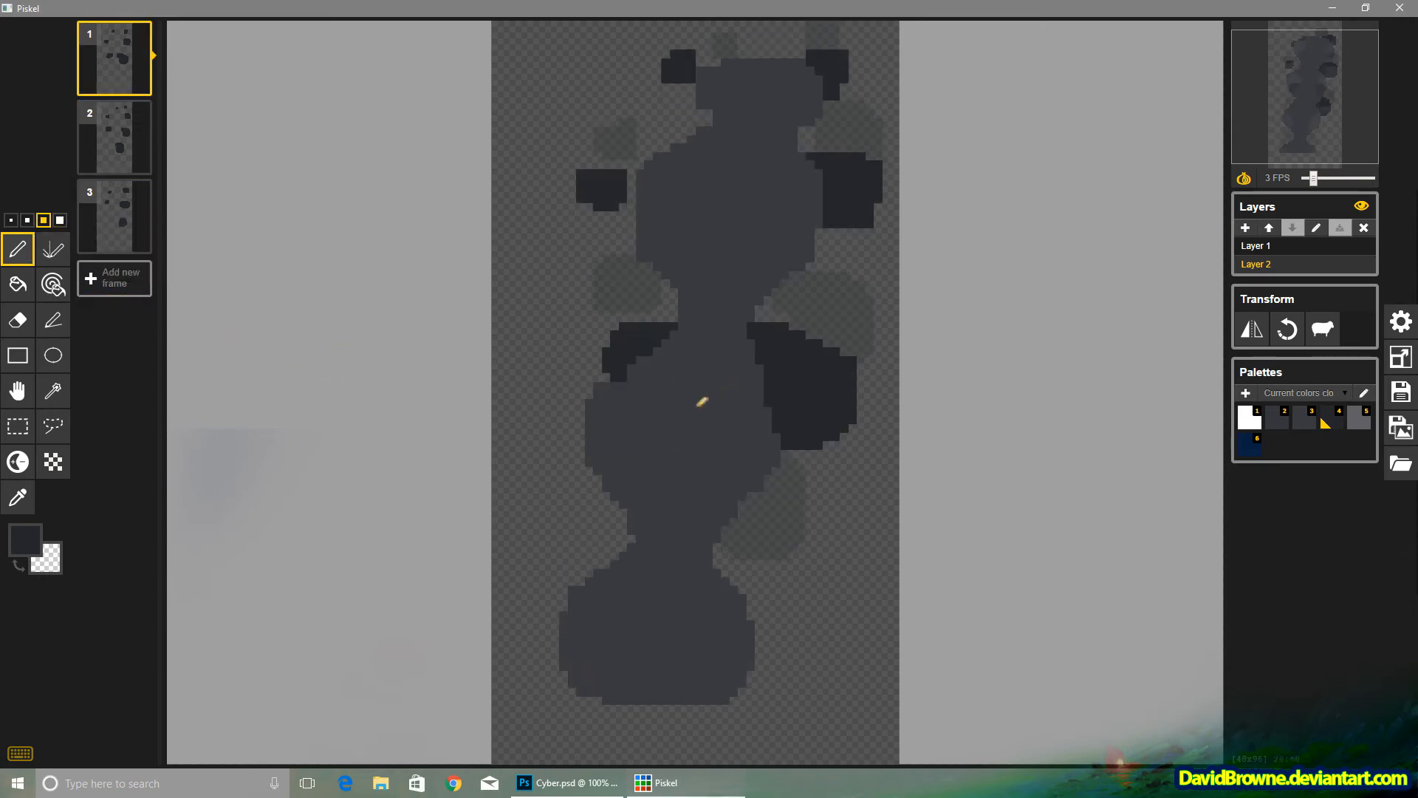
{"action": "key", "text": "Down"}
{"action": "key", "text": "Down"}
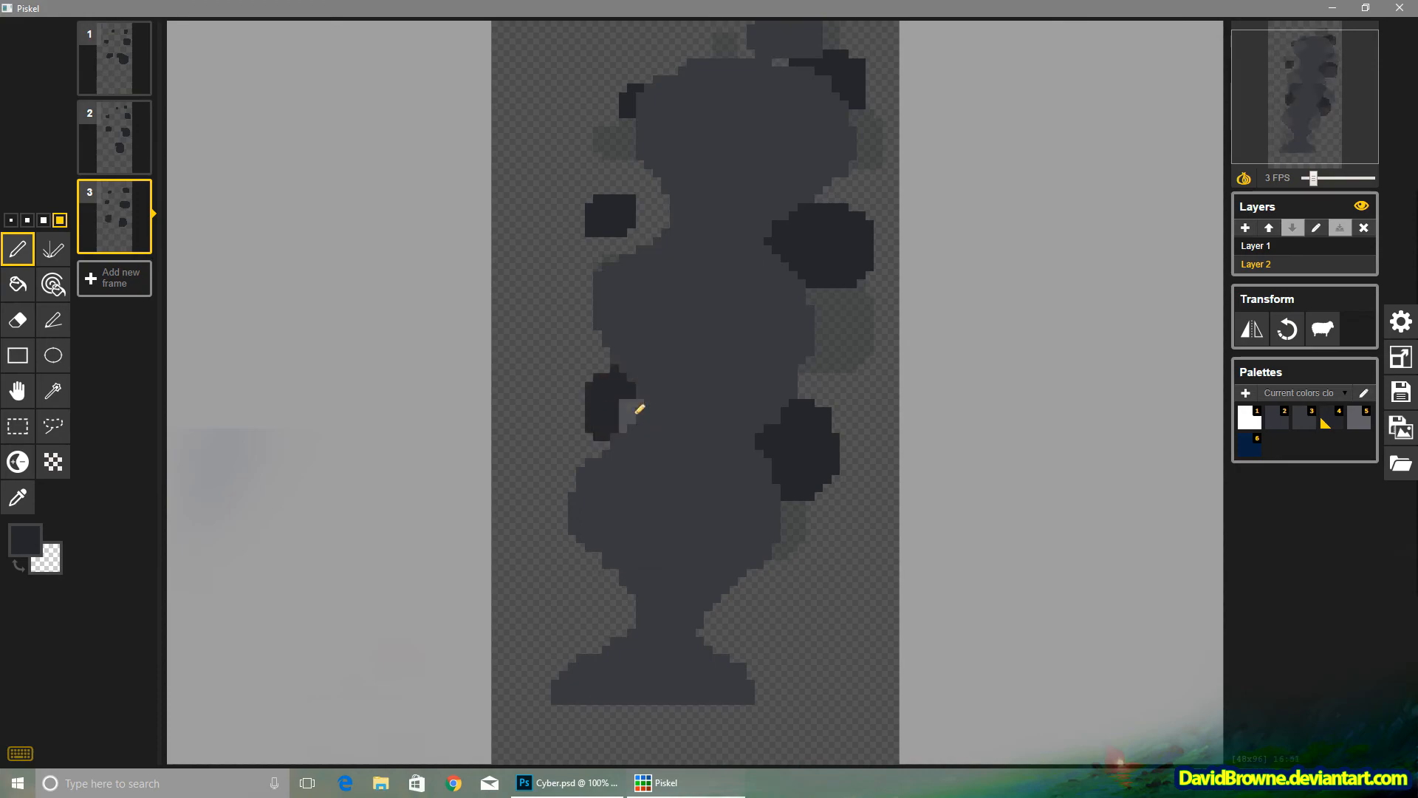
{"action": "key", "text": "Up"}
{"action": "key", "text": "Up"}
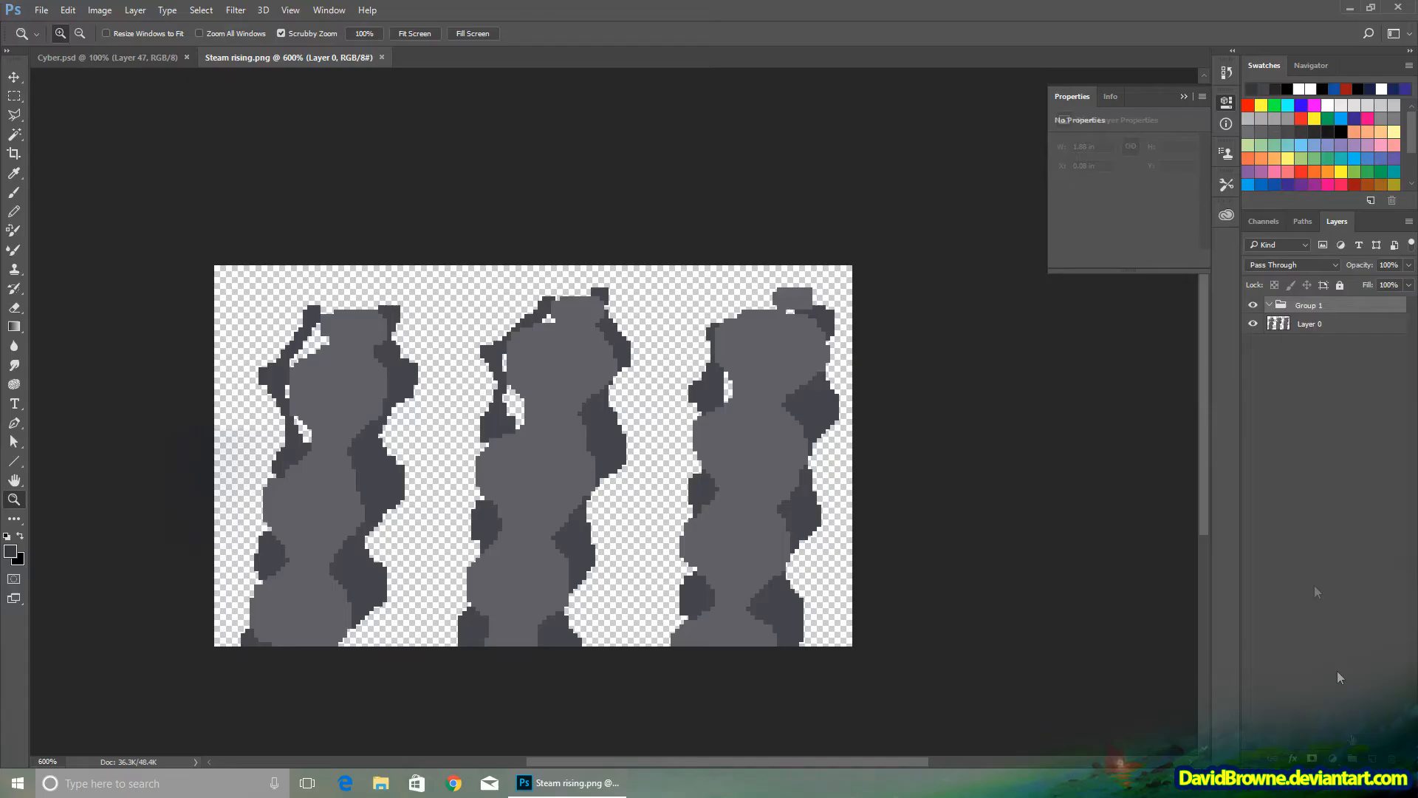
Step: Switch to Photoshop and mask Group 1 with a vertical black-to-white gradient so the steam in Steam rising.png fades out upward
{"action": "left_click", "coordinate": [1317, 308]}
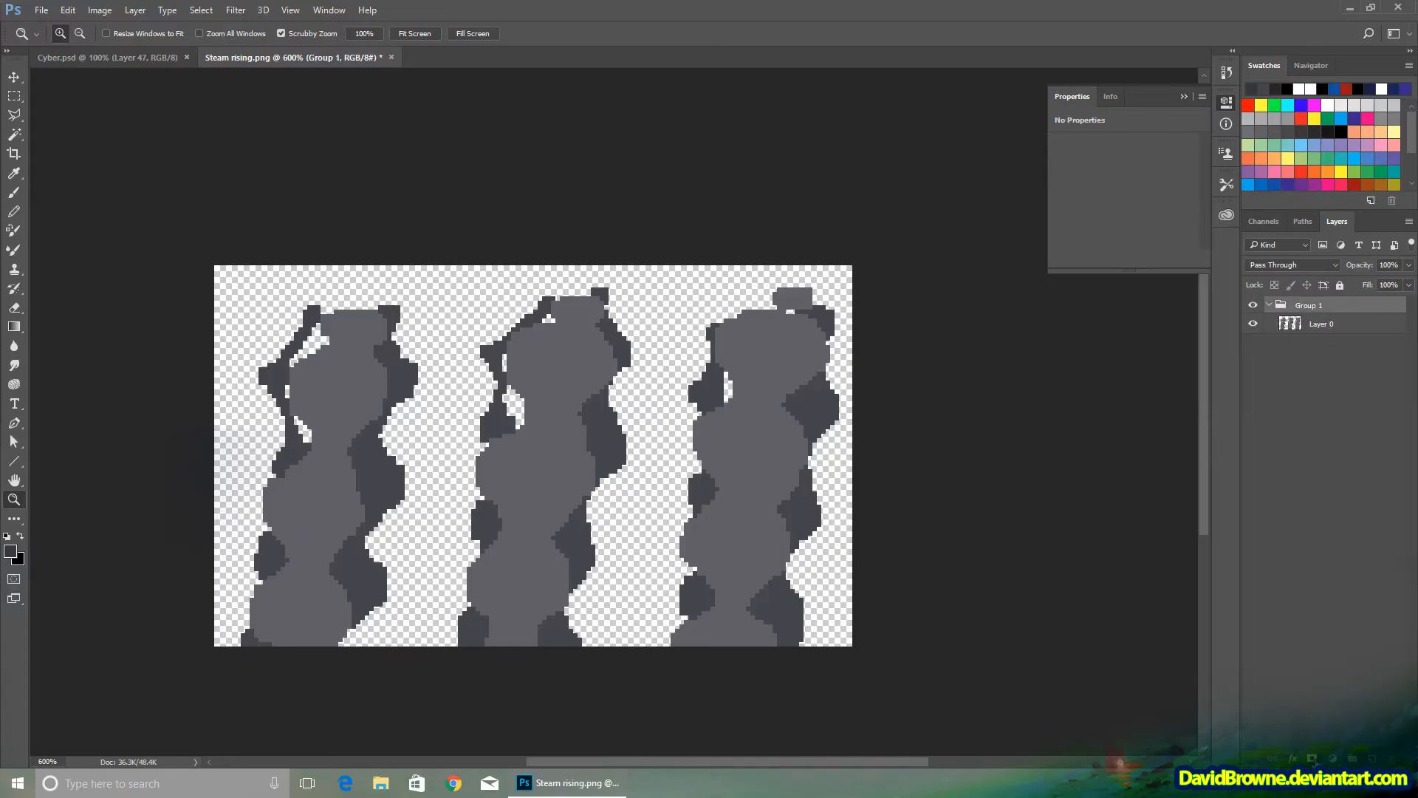
{"action": "left_click", "coordinate": [1313, 760]}
{"action": "key", "text": "g"}
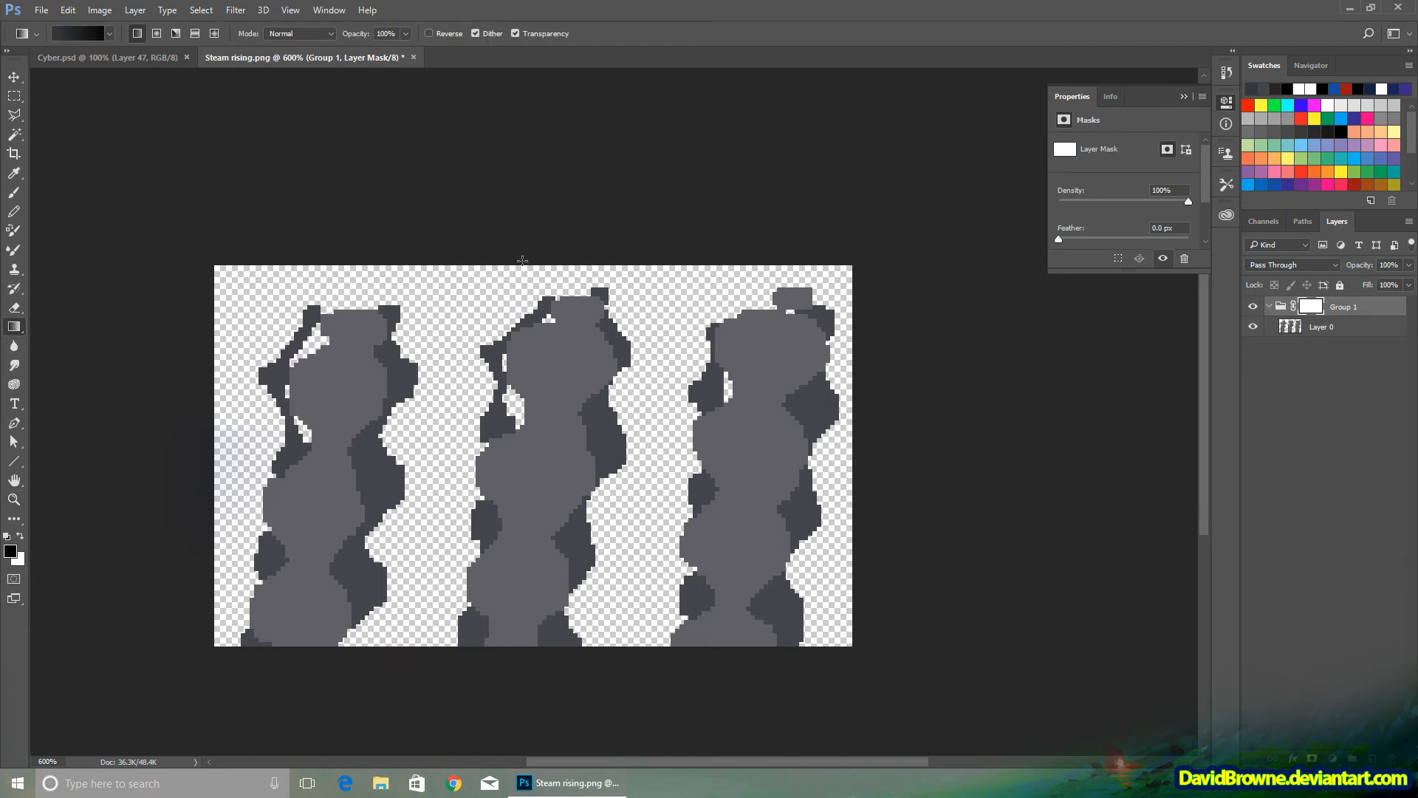
{"action": "left_click_drag", "start_coordinate": [534, 526], "coordinate": [538, 569]}
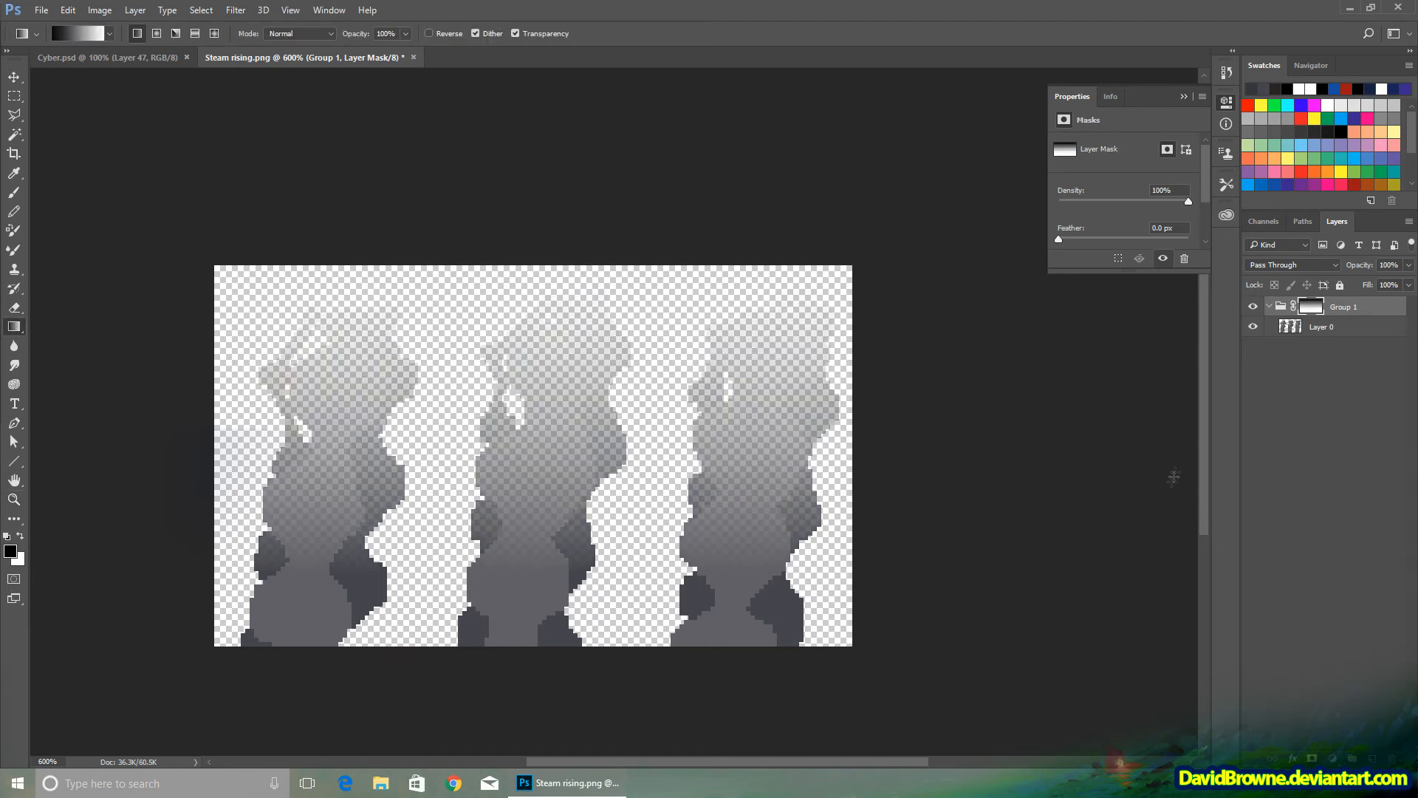
Step: Duplicate Layer 0 inside Group 1 and apply a 0.5-pixel Gaussian Blur to the copy
{"action": "left_click", "coordinate": [1315, 328]}
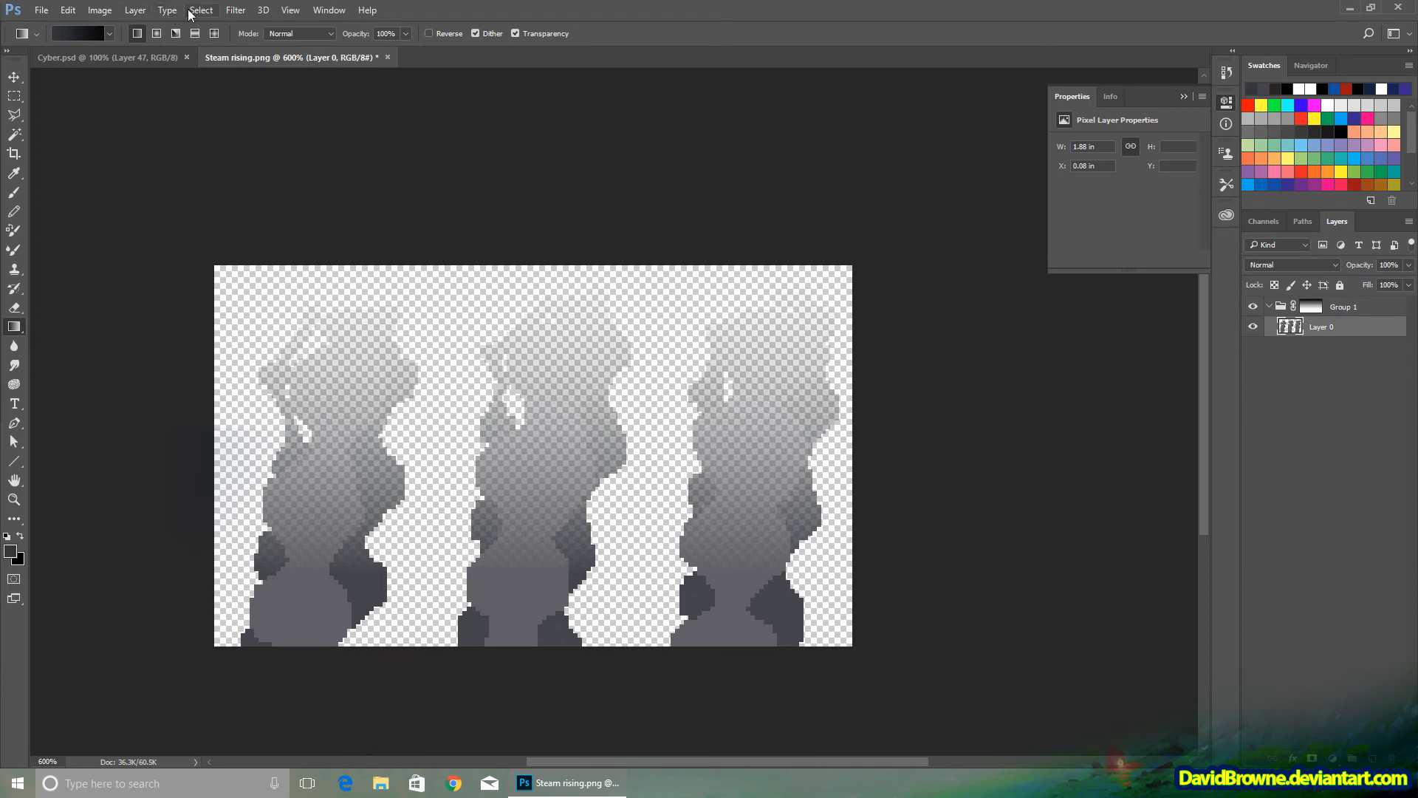
{"action": "left_click", "coordinate": [136, 10]}
{"action": "left_click", "coordinate": [175, 64]}
{"action": "key", "text": "Return"}
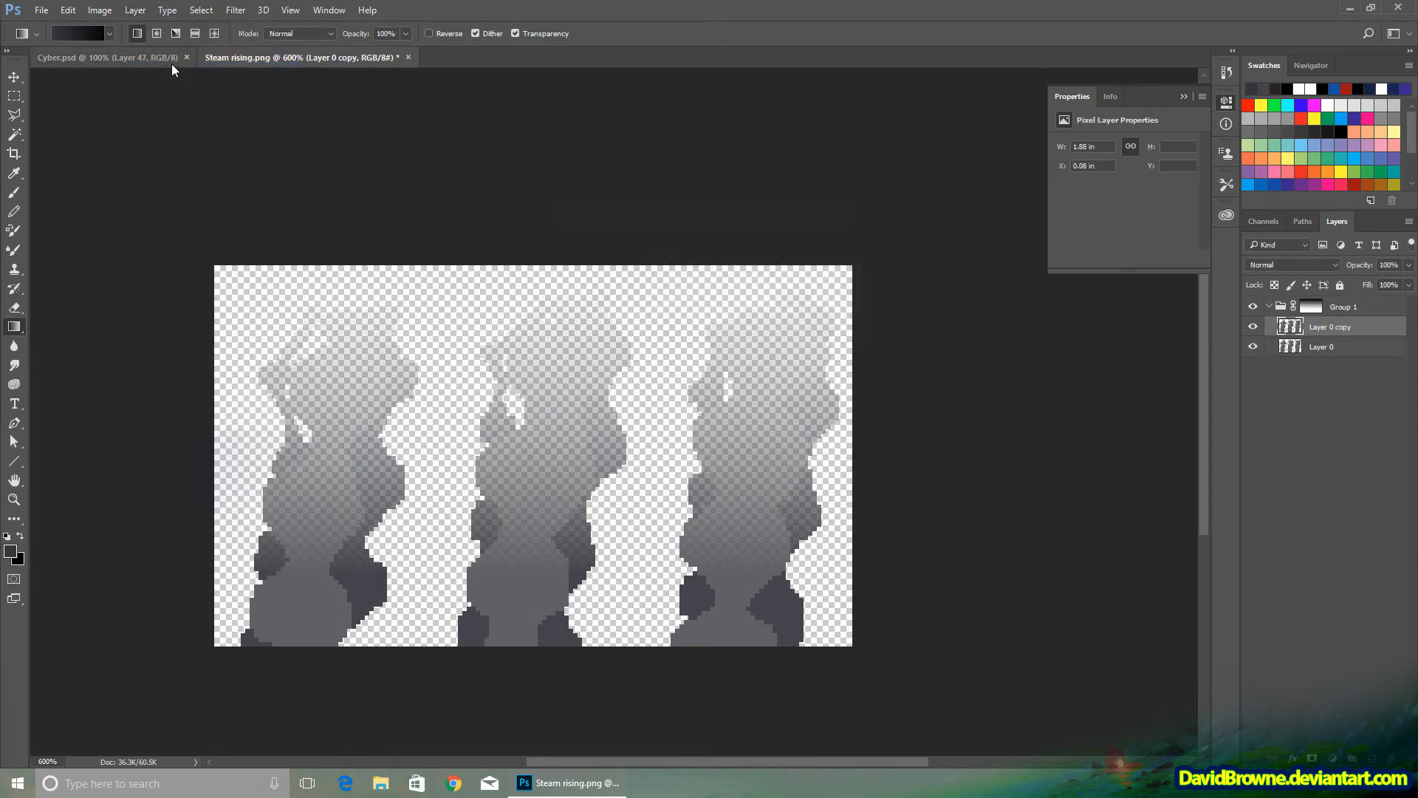
{"action": "key", "text": "ctrl+alt+f"}
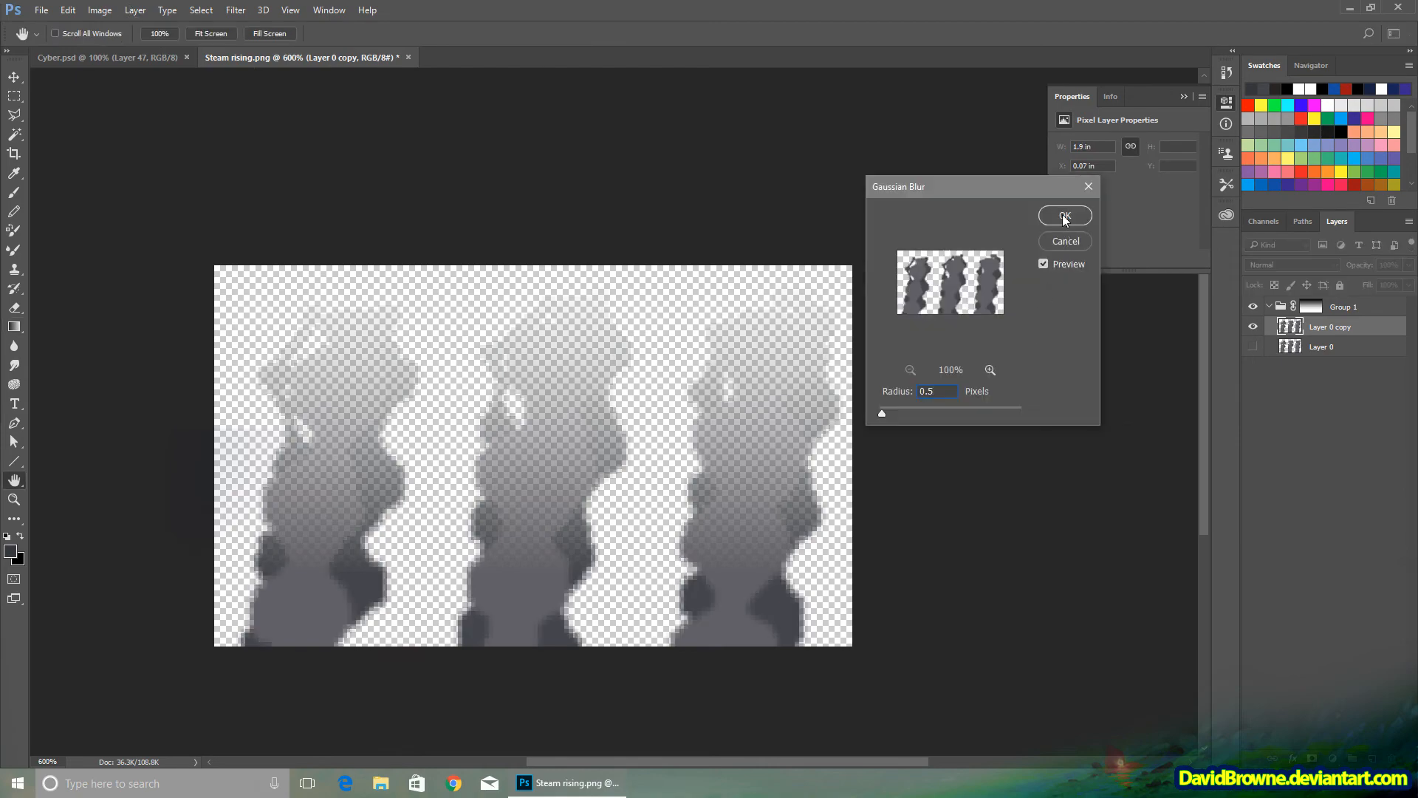
{"action": "left_click", "coordinate": [1066, 219]}
{"action": "left_click", "coordinate": [1300, 346]}
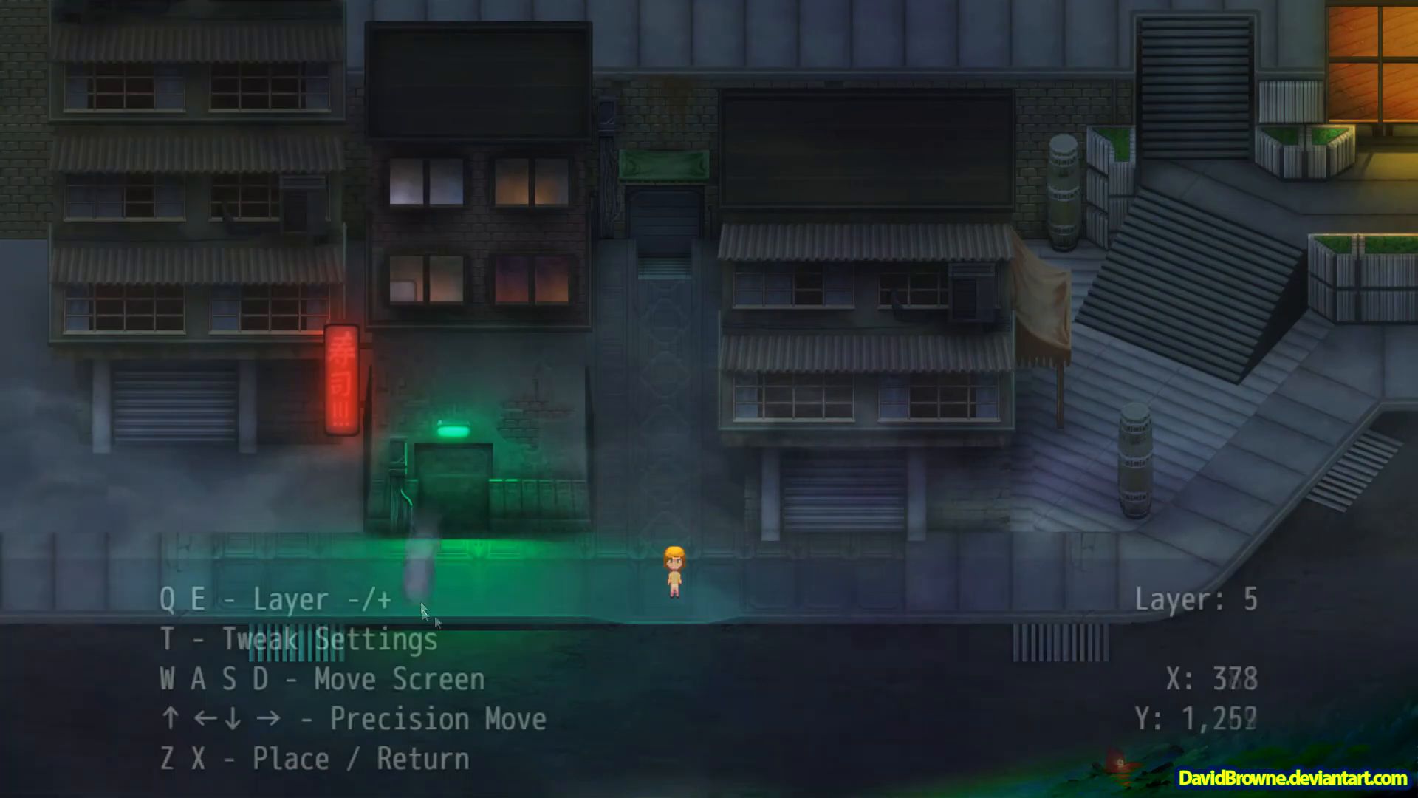
Step: Switch to the game playtest, open the steam doodad's tweak settings and set its Frame Speed to 10
{"action": "key", "text": "t"}
{"action": "key", "text": "Down"}
{"action": "key", "text": "Down"}
{"action": "key", "text": "Down"}
{"action": "key", "text": "Down"}
{"action": "key", "text": "Down"}
{"action": "key", "text": "Down"}
{"action": "key", "text": "Down"}
{"action": "key", "text": "Down"}
{"action": "key", "text": "Down"}
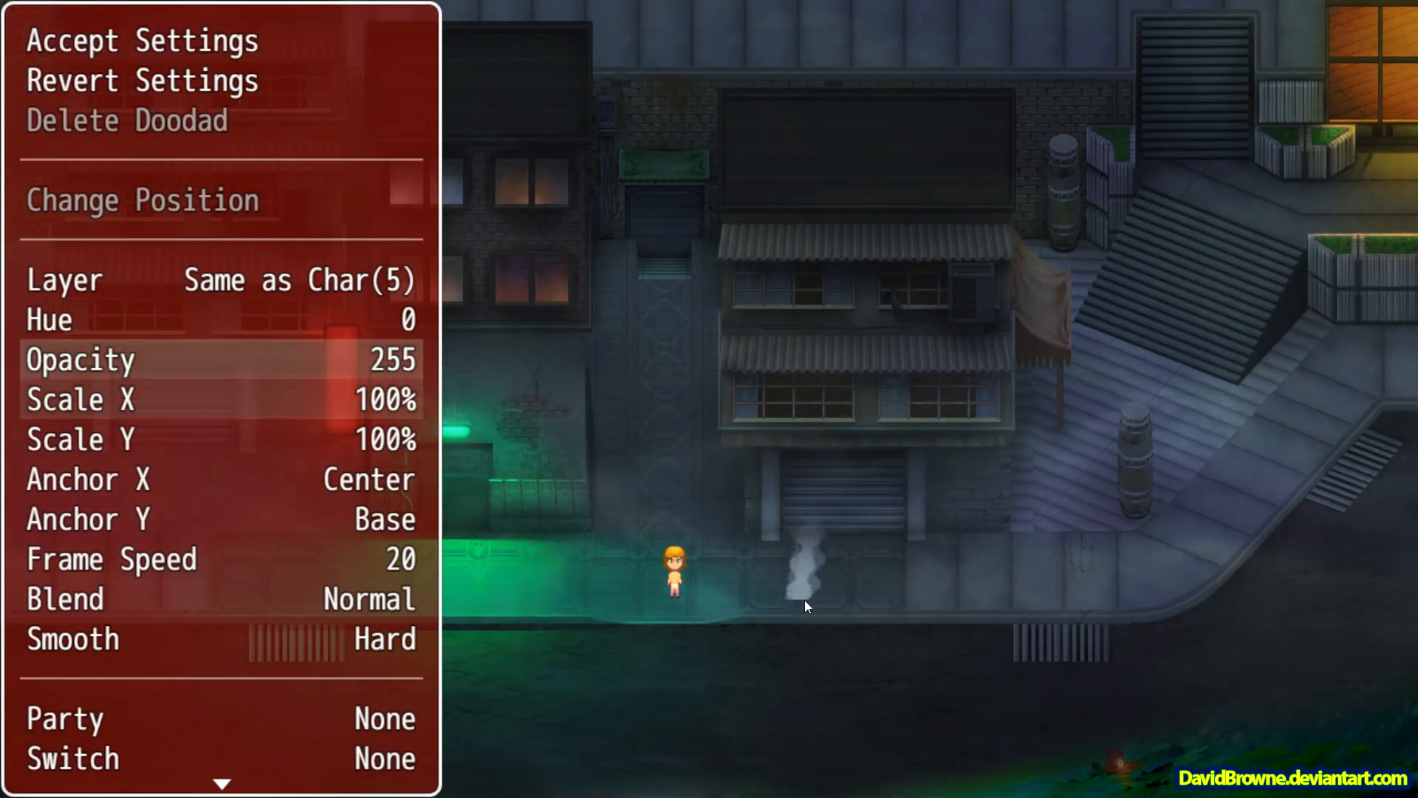
{"action": "key", "text": "Left"}
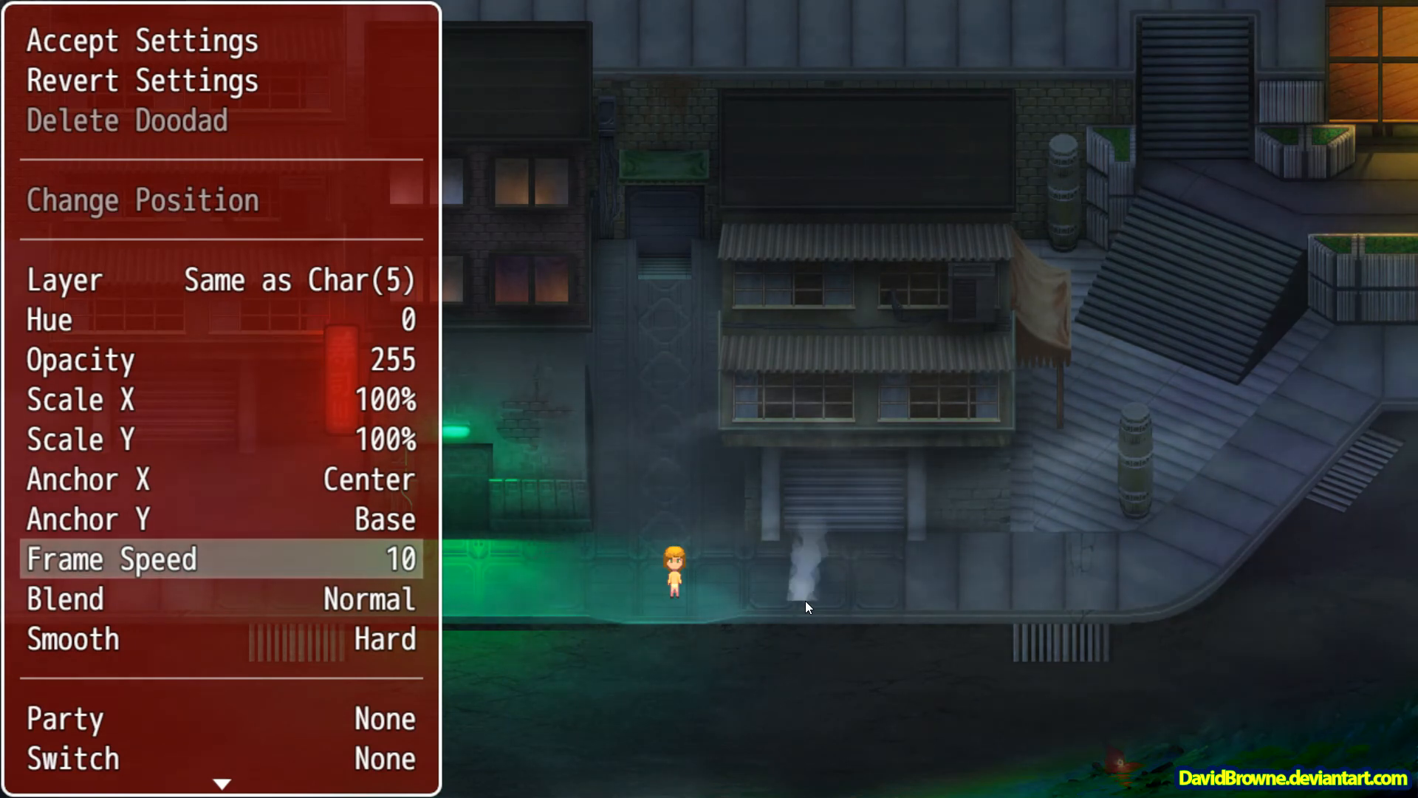
Step: Set the steam doodad's Smooth option to Smooth and its Blend to Screen
{"action": "key", "text": "Down"}
{"action": "key", "text": "Down"}
{"action": "key", "text": "Right"}
{"action": "key", "text": "Up"}
{"action": "key", "text": "Right"}
{"action": "key", "text": "Right"}
Step: Set the steam doodad's Layer to Upper(6)
{"action": "key", "text": "Up"}
{"action": "key", "text": "Up"}
{"action": "key", "text": "Up"}
{"action": "key", "text": "Up"}
{"action": "key", "text": "Up"}
{"action": "key", "text": "Up"}
{"action": "key", "text": "Up"}
{"action": "key", "text": "Up"}
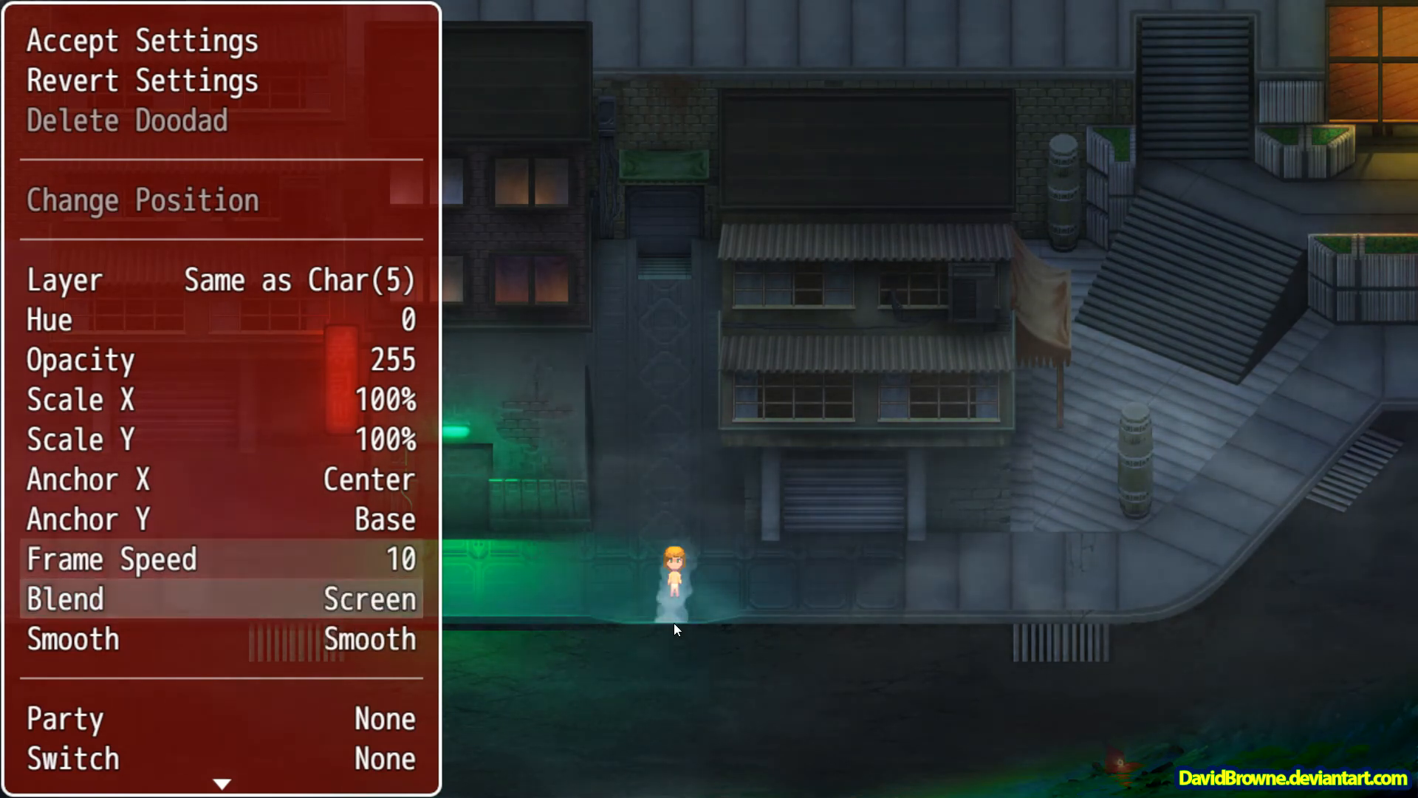
{"action": "key", "text": "Right"}
Step: Set the steam doodad's Opacity to 50% (127)
{"action": "key", "text": "Down"}
{"action": "key", "text": "Down"}
{"action": "key", "text": "Return"}
{"action": "key", "text": "Down"}
{"action": "key", "text": "Down"}
{"action": "key", "text": "Down"}
{"action": "key", "text": "Down"}
{"action": "key", "text": "Down"}
{"action": "key", "text": "Down"}
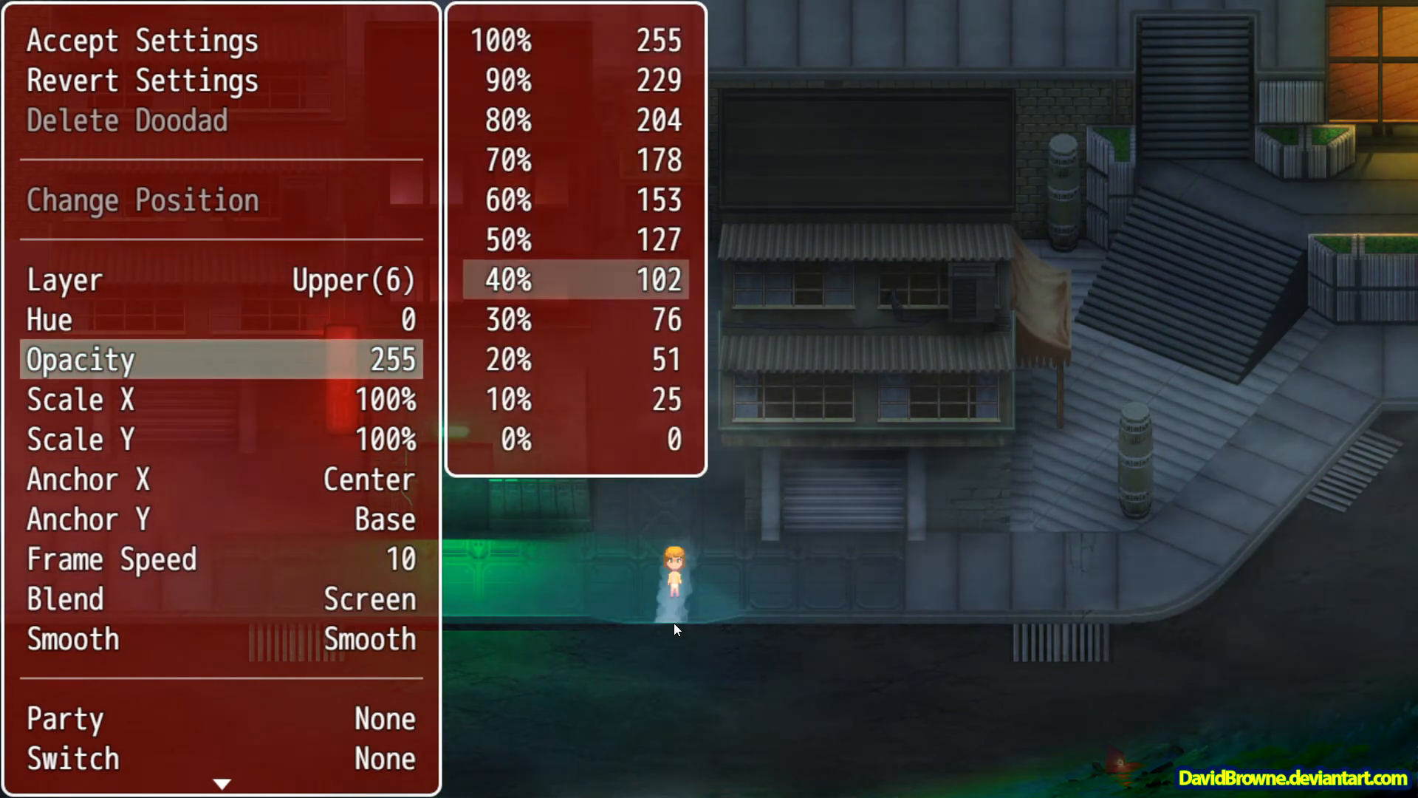
{"action": "key", "text": "Down"}
{"action": "key", "text": "Return"}
{"action": "key", "text": "Return"}
{"action": "key", "text": "Up"}
{"action": "key", "text": "Up"}
{"action": "key", "text": "Return"}
Step: Change the steam doodad's Blend to Additive
{"action": "key", "text": "Down"}
{"action": "key", "text": "Down"}
{"action": "key", "text": "Down"}
{"action": "key", "text": "Down"}
{"action": "key", "text": "Down"}
{"action": "key", "text": "Down"}
{"action": "key", "text": "Left"}
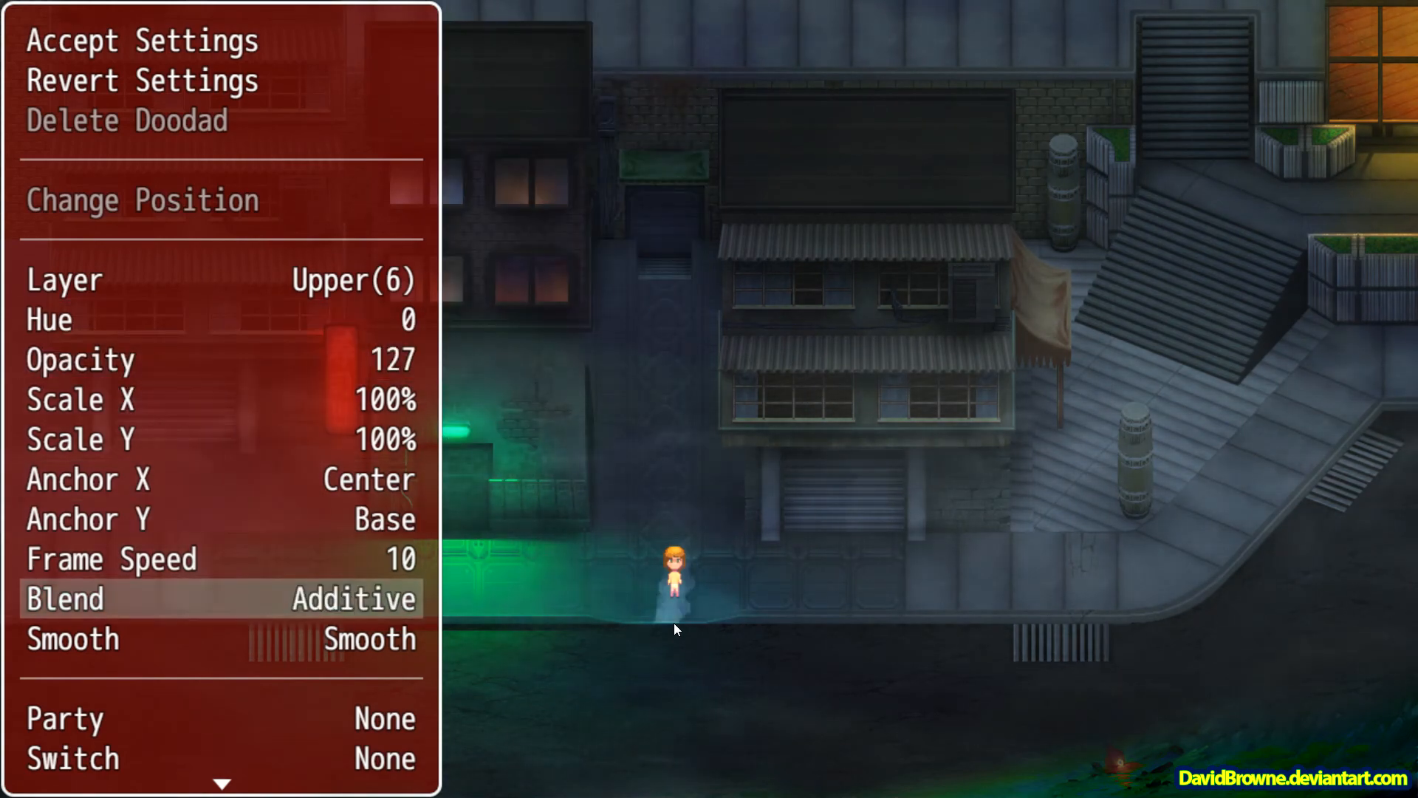
Step: Raise the steam doodad's Frame Speed to 18
{"action": "key", "text": "Up"}
{"action": "key", "text": "Right"}
{"action": "key", "text": "Right"}
{"action": "key", "text": "Right"}
{"action": "key", "text": "Right"}
{"action": "key", "text": "Right"}
{"action": "key", "text": "Right"}
{"action": "key", "text": "Right"}
{"action": "key", "text": "Right"}
Step: Set the steam doodad's Scale X to 200%
{"action": "key", "text": "Up"}
{"action": "key", "text": "Up"}
{"action": "key", "text": "Up"}
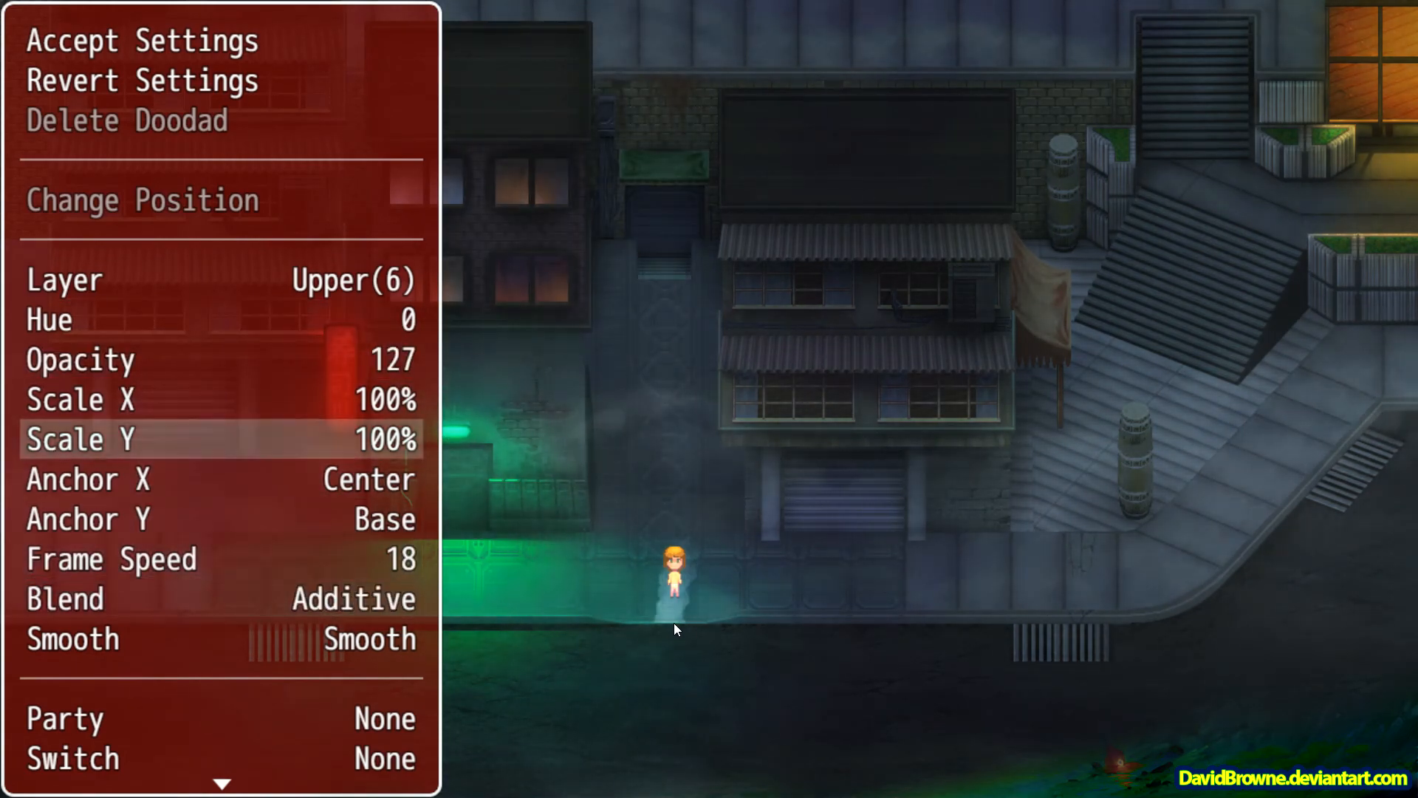
{"action": "key", "text": "Return"}
{"action": "key", "text": "Up"}
{"action": "key", "text": "Down"}
{"action": "key", "text": "Return"}
{"action": "key", "text": "Up"}
{"action": "key", "text": "Return"}
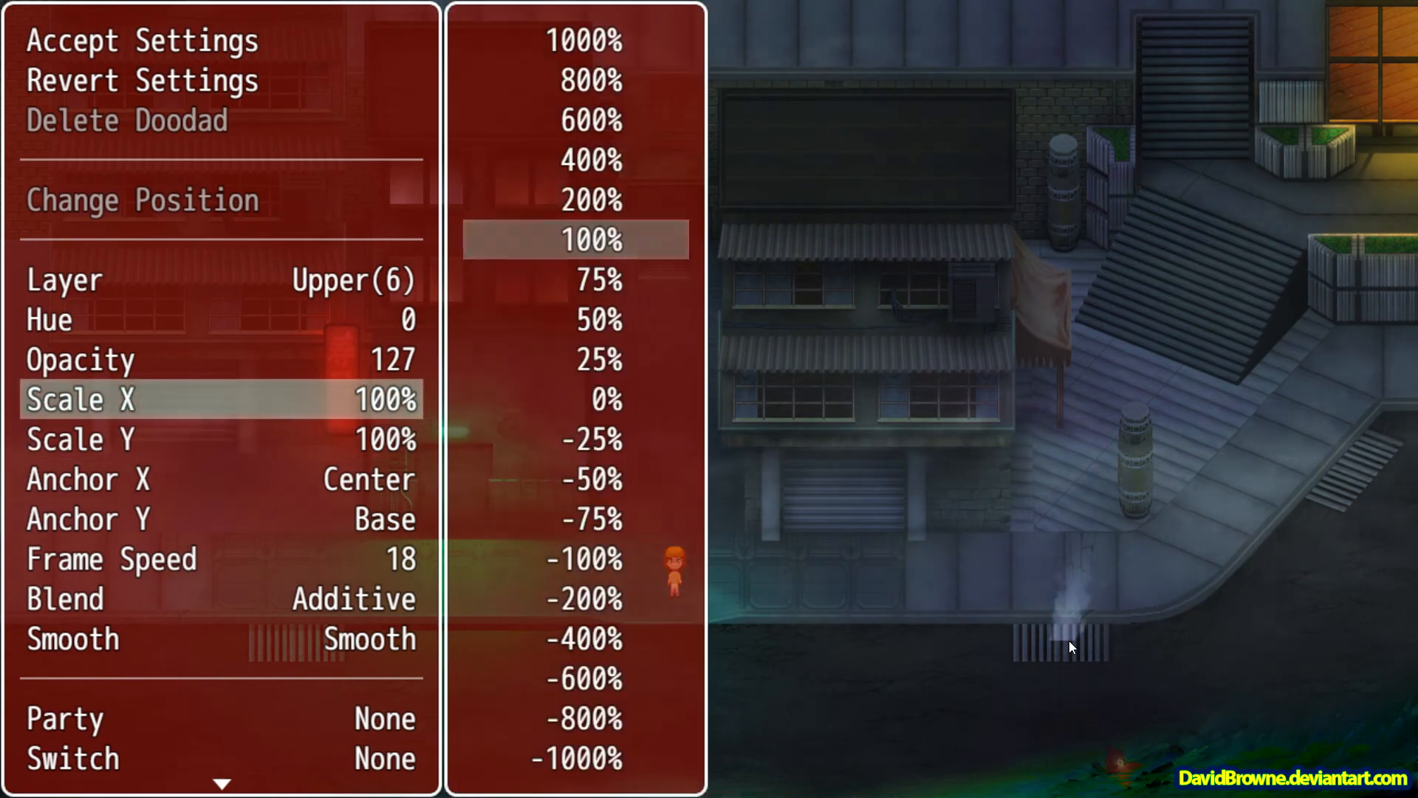
{"action": "key", "text": "Up"}
{"action": "key", "text": "Return"}
Step: Adjust the steam doodad's height by setting Scale Y to 130%
{"action": "key", "text": "Down"}
{"action": "key", "text": "Right"}
{"action": "key", "text": "Right"}
{"action": "key", "text": "Right"}
{"action": "key", "text": "Right"}
{"action": "key", "text": "Right"}
{"action": "key", "text": "Right"}
{"action": "key", "text": "Right"}
{"action": "key", "text": "Right"}
{"action": "key", "text": "Right"}
{"action": "key", "text": "Down"}
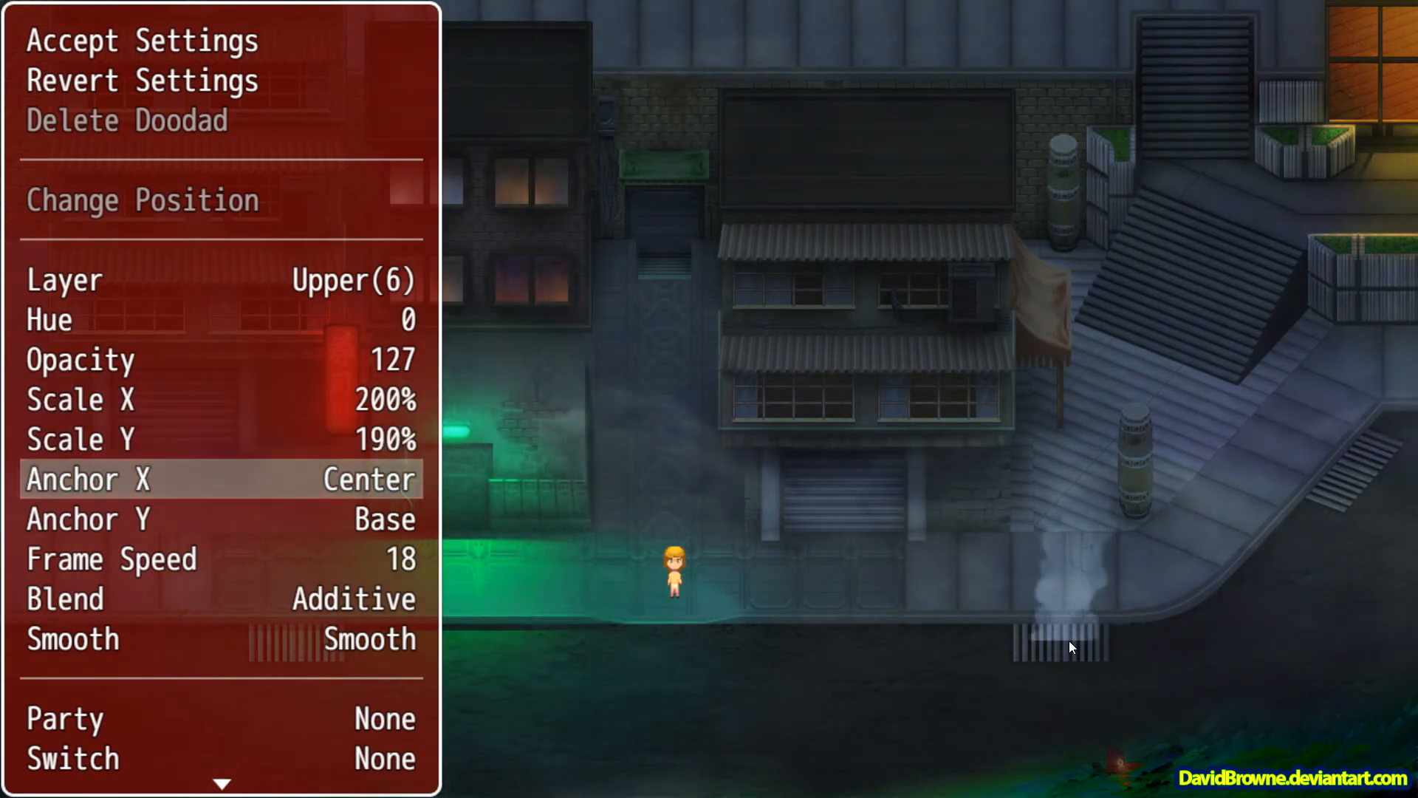
{"action": "key", "text": "Up"}
{"action": "key", "text": "Left"}
{"action": "key", "text": "Left"}
{"action": "key", "text": "Left"}
{"action": "key", "text": "Left"}
{"action": "key", "text": "Left"}
{"action": "key", "text": "Left"}
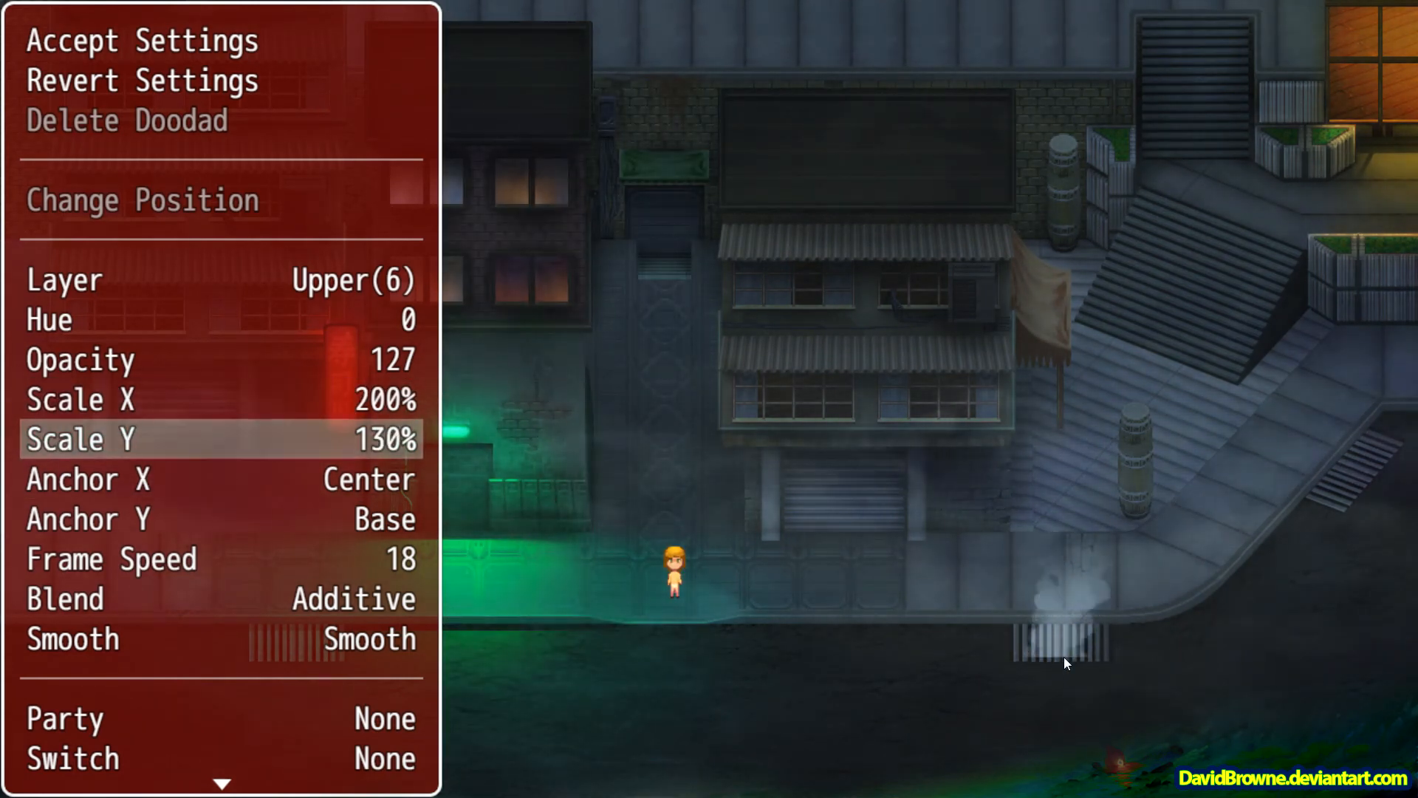
Step: Widen the steam to cover the street grate by raising Scale X to 285%
{"action": "key", "text": "Up"}
{"action": "key", "text": "Right"}
{"action": "key", "text": "Right"}
{"action": "key", "text": "Right"}
{"action": "key", "text": "Right"}
{"action": "key", "text": "Right"}
{"action": "key", "text": "Right"}
{"action": "key", "text": "Right"}
{"action": "key", "text": "Right"}
{"action": "key", "text": "Right"}
{"action": "key", "text": "Right"}
{"action": "key", "text": "Right"}
{"action": "key", "text": "Right"}
{"action": "key", "text": "Right"}
{"action": "key", "text": "Right"}
{"action": "key", "text": "Right"}
{"action": "key", "text": "Right"}
{"action": "key", "text": "Right"}
{"action": "key", "text": "Right"}
{"action": "key", "text": "Right"}
{"action": "key", "text": "Right"}
{"action": "key", "text": "Right"}
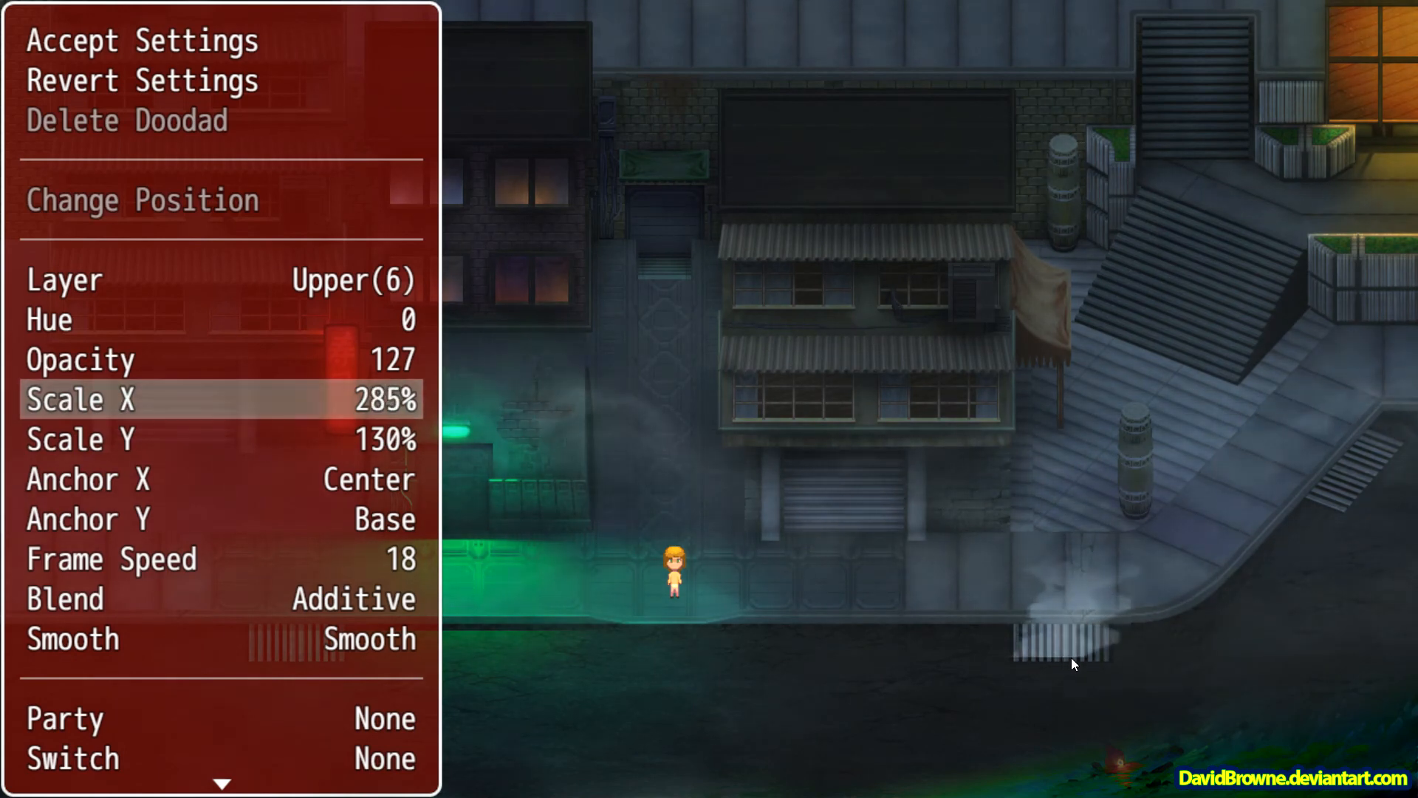
Step: Enlarge the steam doodad by setting Scale X to 305% and Scale Y to 225%
{"action": "key", "text": "Down"}
{"action": "key", "text": "Right"}
{"action": "key", "text": "Right"}
{"action": "key", "text": "Right"}
{"action": "key", "text": "Right"}
{"action": "key", "text": "Right"}
{"action": "key", "text": "Right"}
{"action": "key", "text": "Right"}
{"action": "key", "text": "Right"}
{"action": "key", "text": "Right"}
{"action": "key", "text": "Right"}
{"action": "key", "text": "Right"}
{"action": "key", "text": "Right"}
{"action": "key", "text": "Right"}
{"action": "key", "text": "Right"}
{"action": "key", "text": "Right"}
{"action": "key", "text": "Right"}
{"action": "key", "text": "Right"}
{"action": "key", "text": "Right"}
{"action": "key", "text": "Right"}
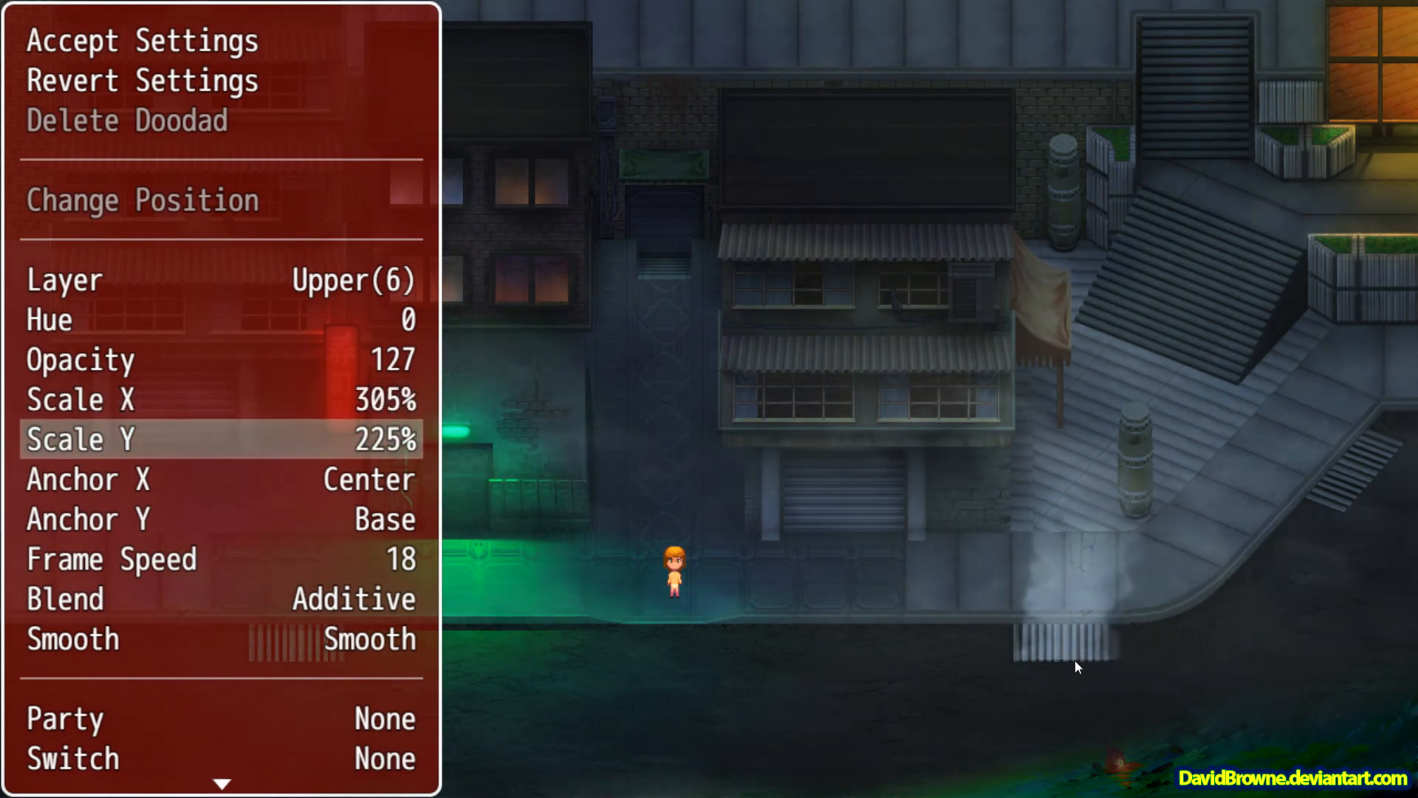
Step: Lower the steam doodad's Opacity to 95 and accept the doodad settings
{"action": "key", "text": "Up"}
{"action": "key", "text": "Up"}
{"action": "key", "text": "Left"}
{"action": "key", "text": "Left"}
{"action": "key", "text": "Left"}
{"action": "key", "text": "Left"}
{"action": "key", "text": "Left"}
{"action": "key", "text": "Left"}
{"action": "key", "text": "Left"}
{"action": "key", "text": "Left"}
{"action": "key", "text": "Left"}
{"action": "key", "text": "Left"}
{"action": "key", "text": "Left"}
{"action": "key", "text": "Left"}
{"action": "key", "text": "Left"}
{"action": "key", "text": "Left"}
{"action": "key", "text": "Left"}
{"action": "key", "text": "Left"}
{"action": "key", "text": "Left"}
{"action": "key", "text": "Left"}
{"action": "key", "text": "Left"}
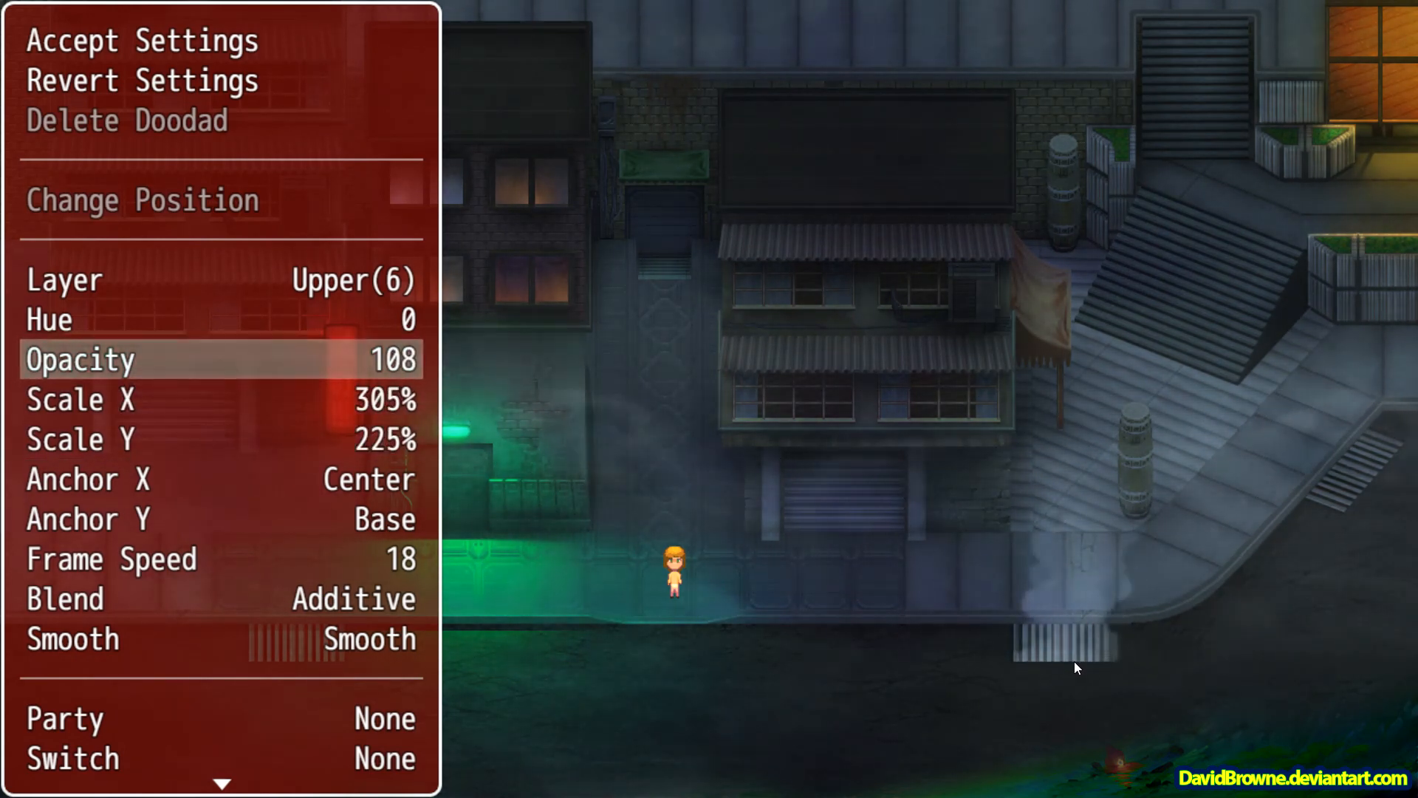
{"action": "key", "text": "Left"}
{"action": "key", "text": "Left"}
{"action": "key", "text": "Left"}
{"action": "key", "text": "Left"}
{"action": "key", "text": "Left"}
{"action": "key", "text": "Left"}
{"action": "key", "text": "Left"}
{"action": "key", "text": "Left"}
{"action": "key", "text": "Left"}
{"action": "key", "text": "Left"}
{"action": "key", "text": "Left"}
{"action": "key", "text": "Left"}
{"action": "key", "text": "Left"}
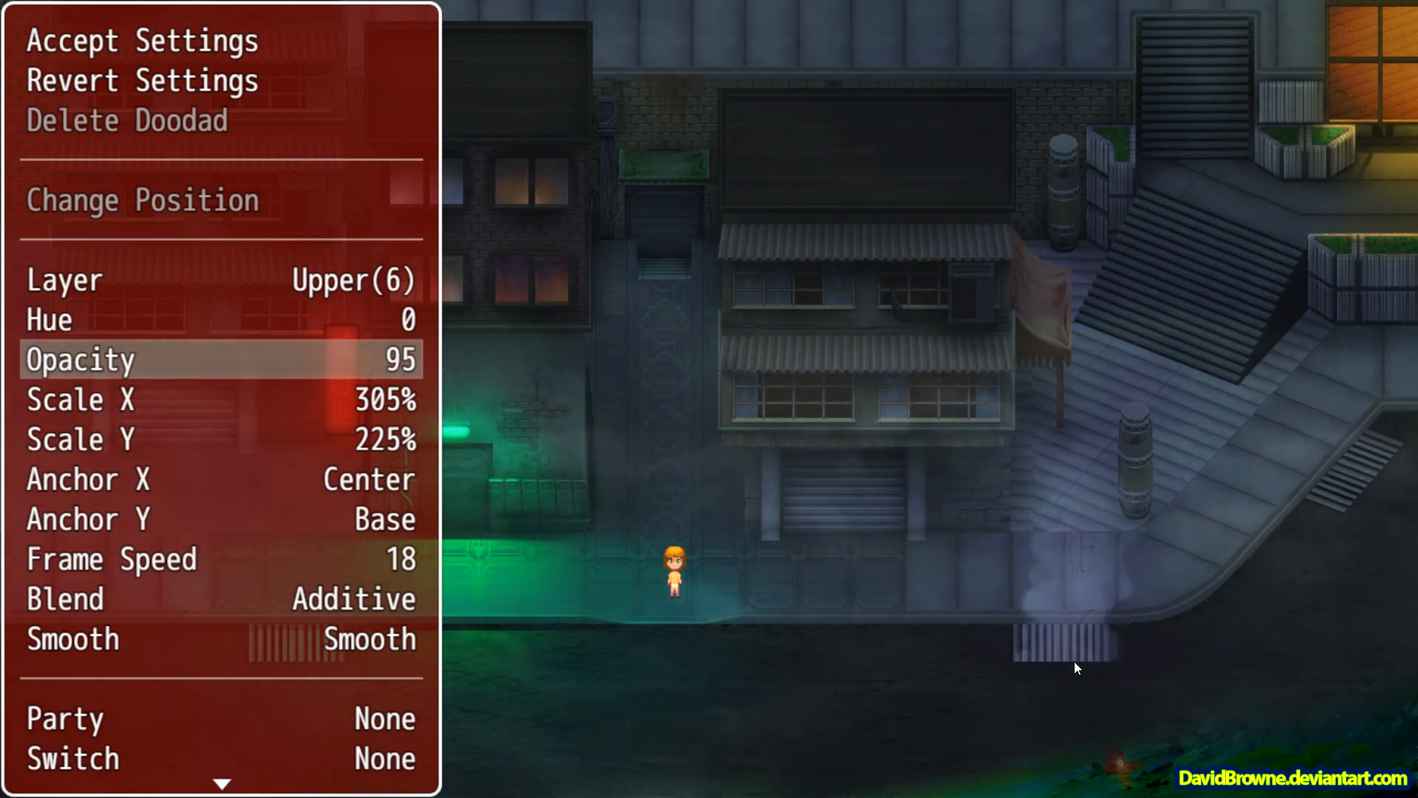
{"action": "key", "text": "Up"}
{"action": "key", "text": "Up"}
{"action": "key", "text": "Up"}
{"action": "key", "text": "Up"}
{"action": "key", "text": "Up"}
{"action": "key", "text": "Up"}
{"action": "key", "text": "Return"}
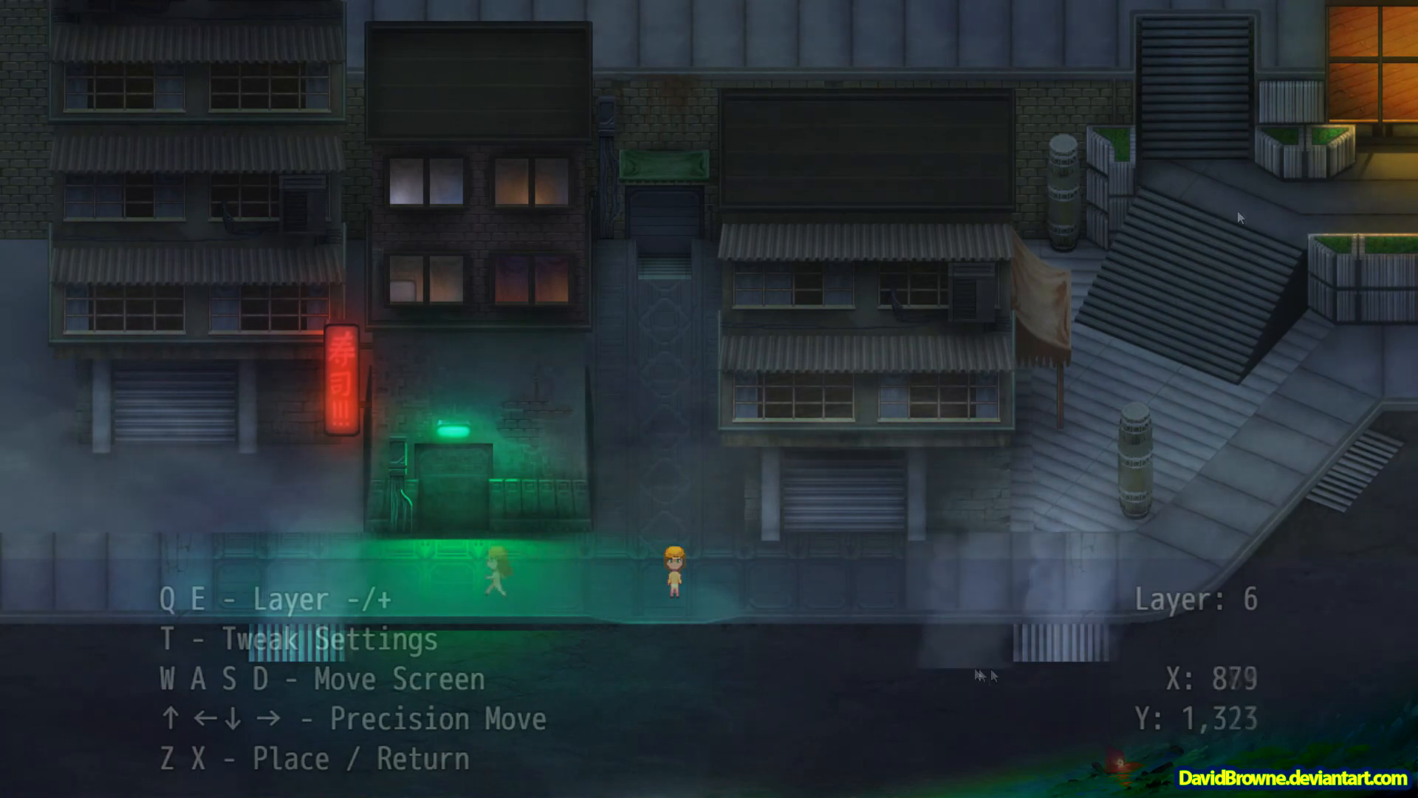
Step: Walk the character along the street past both grates to examine the rising steam and fog in the playtest
{"action": "key", "text": "Left"}
{"action": "key", "text": "Left"}
{"action": "key", "text": "Left"}
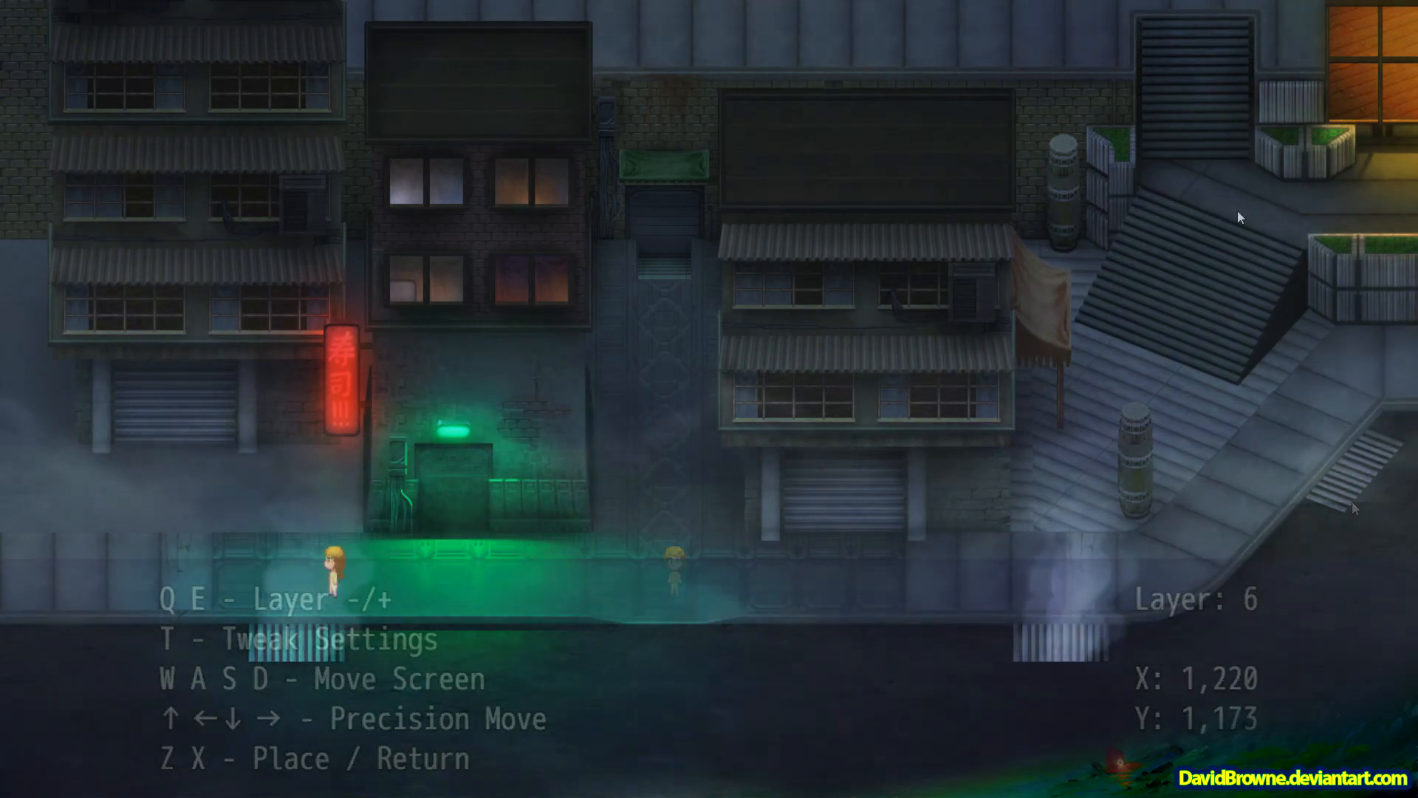
{"action": "key", "text": "Right"}
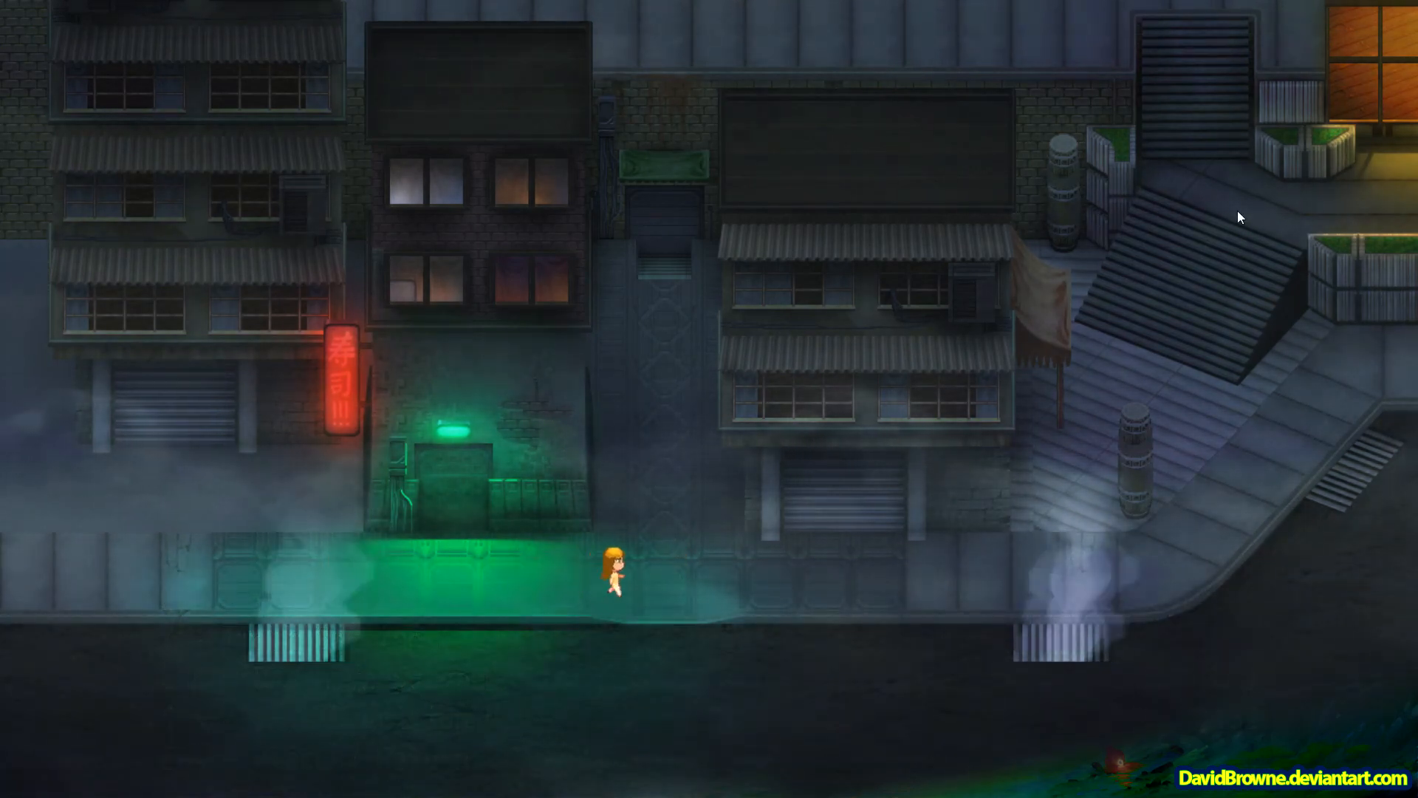
{"action": "key", "text": "Right"}
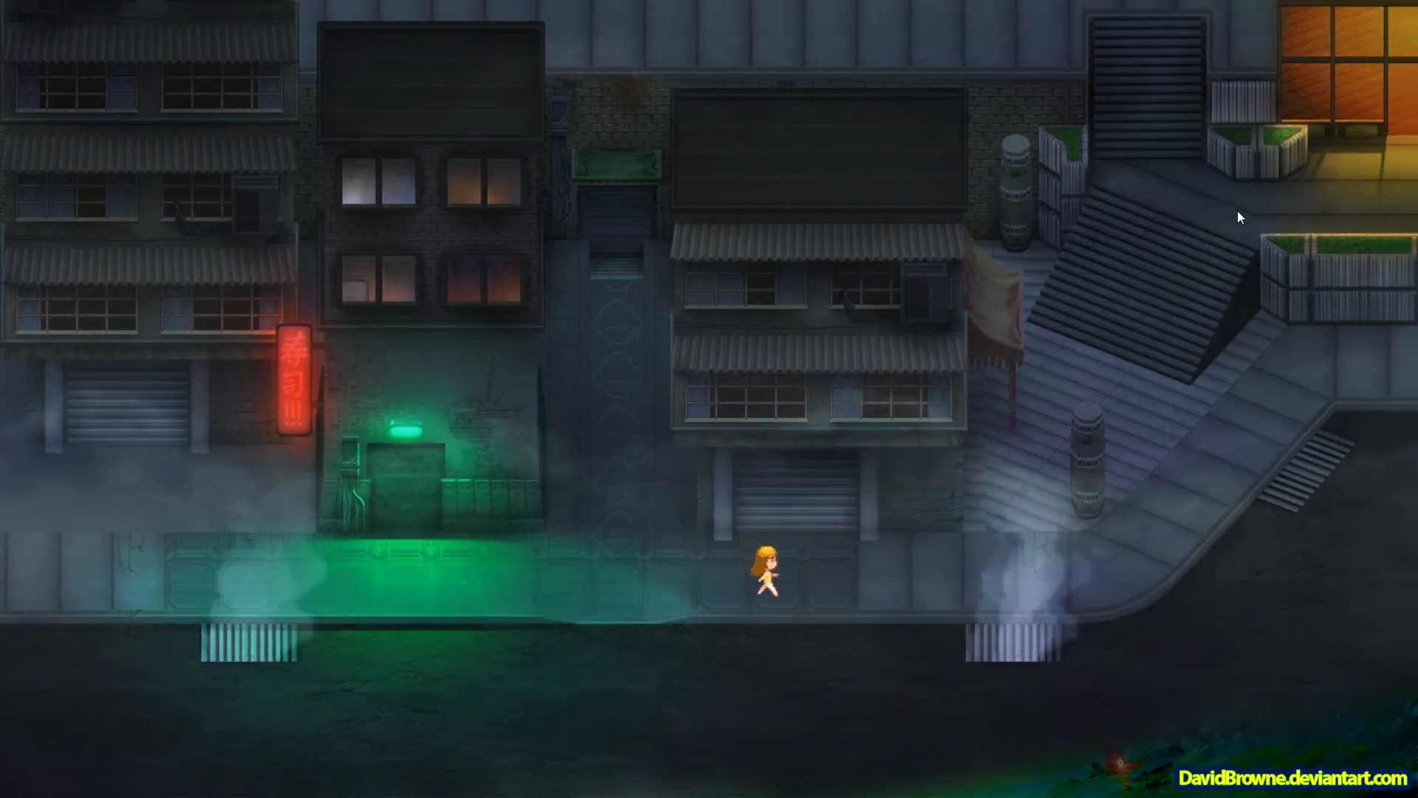
{"action": "key", "text": "Right"}
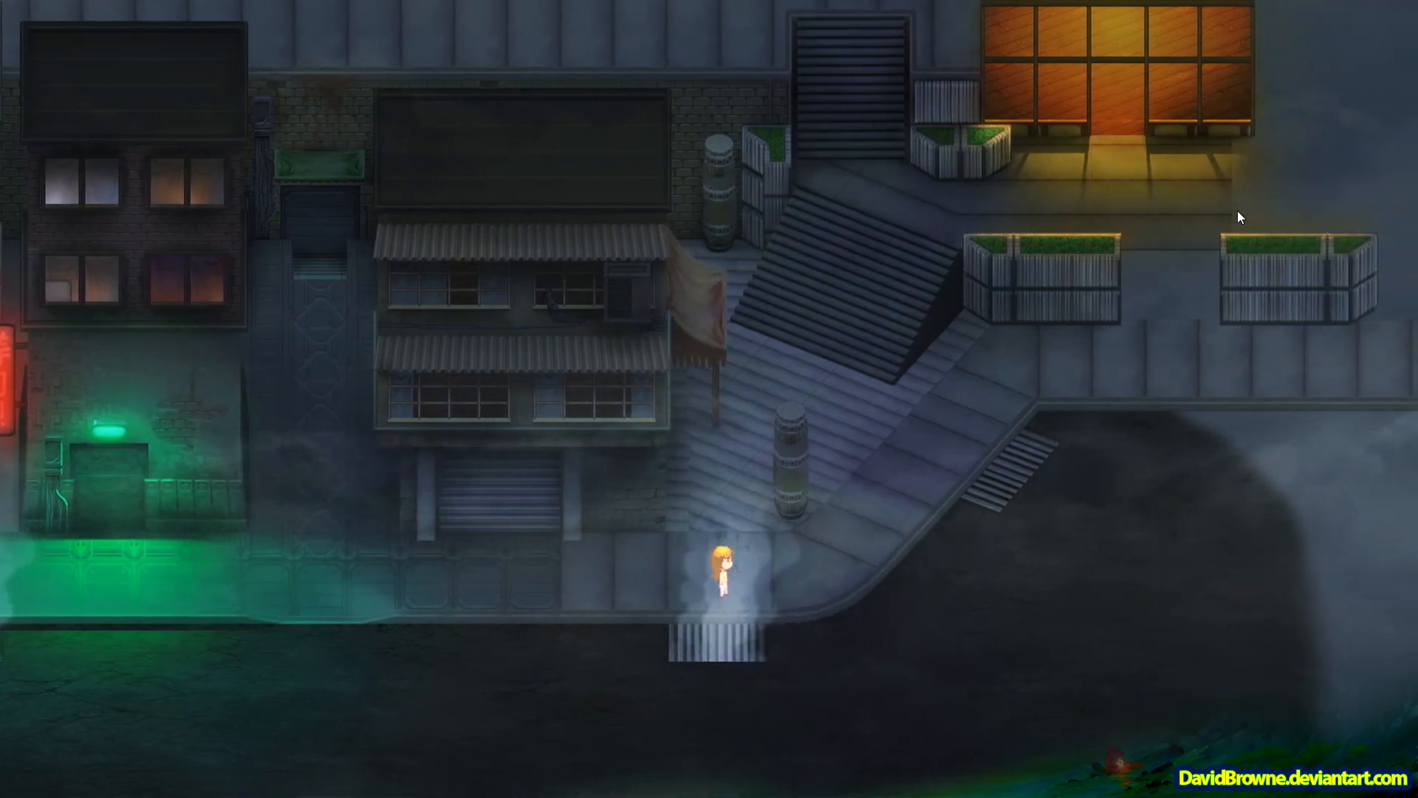
{"action": "key", "text": "Up"}
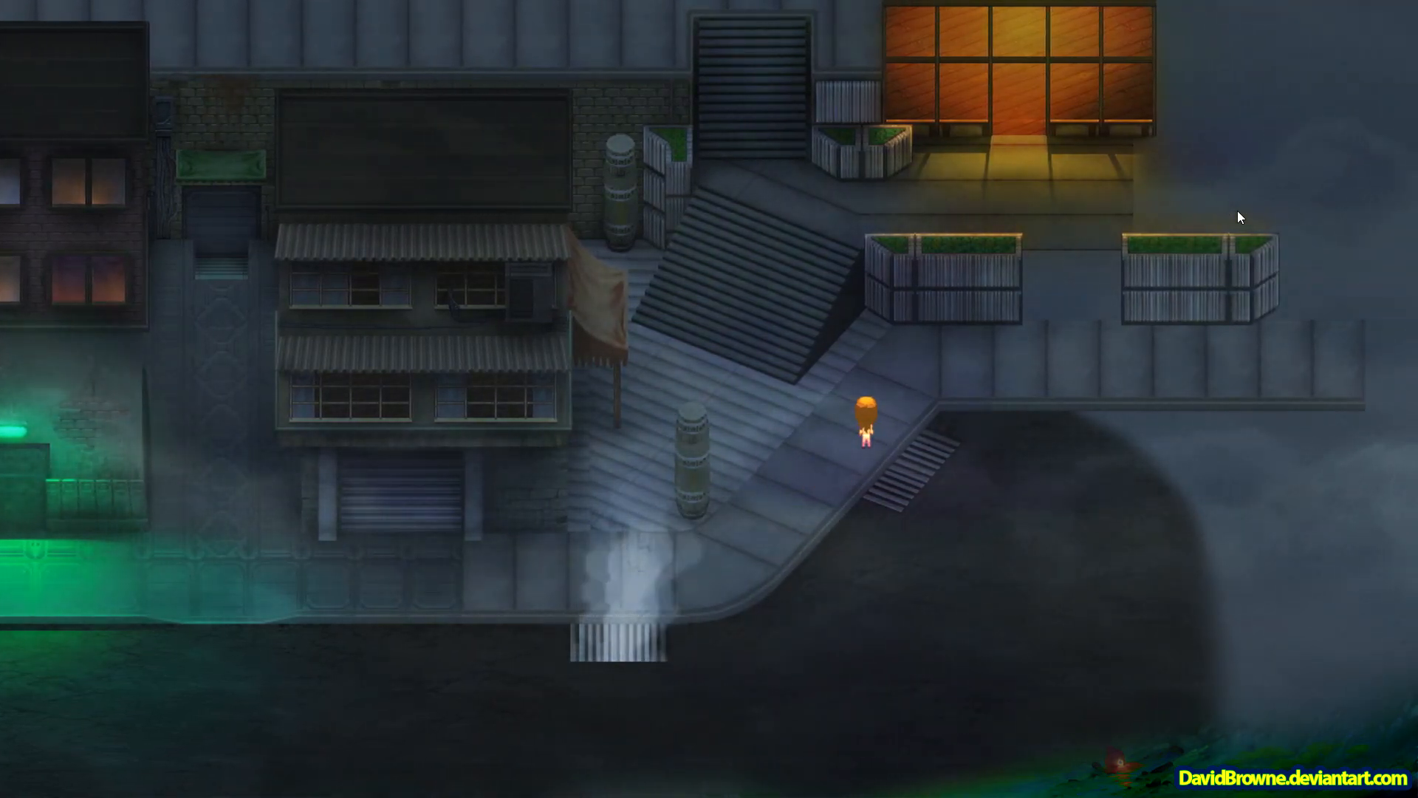
{"action": "key", "text": "Left"}
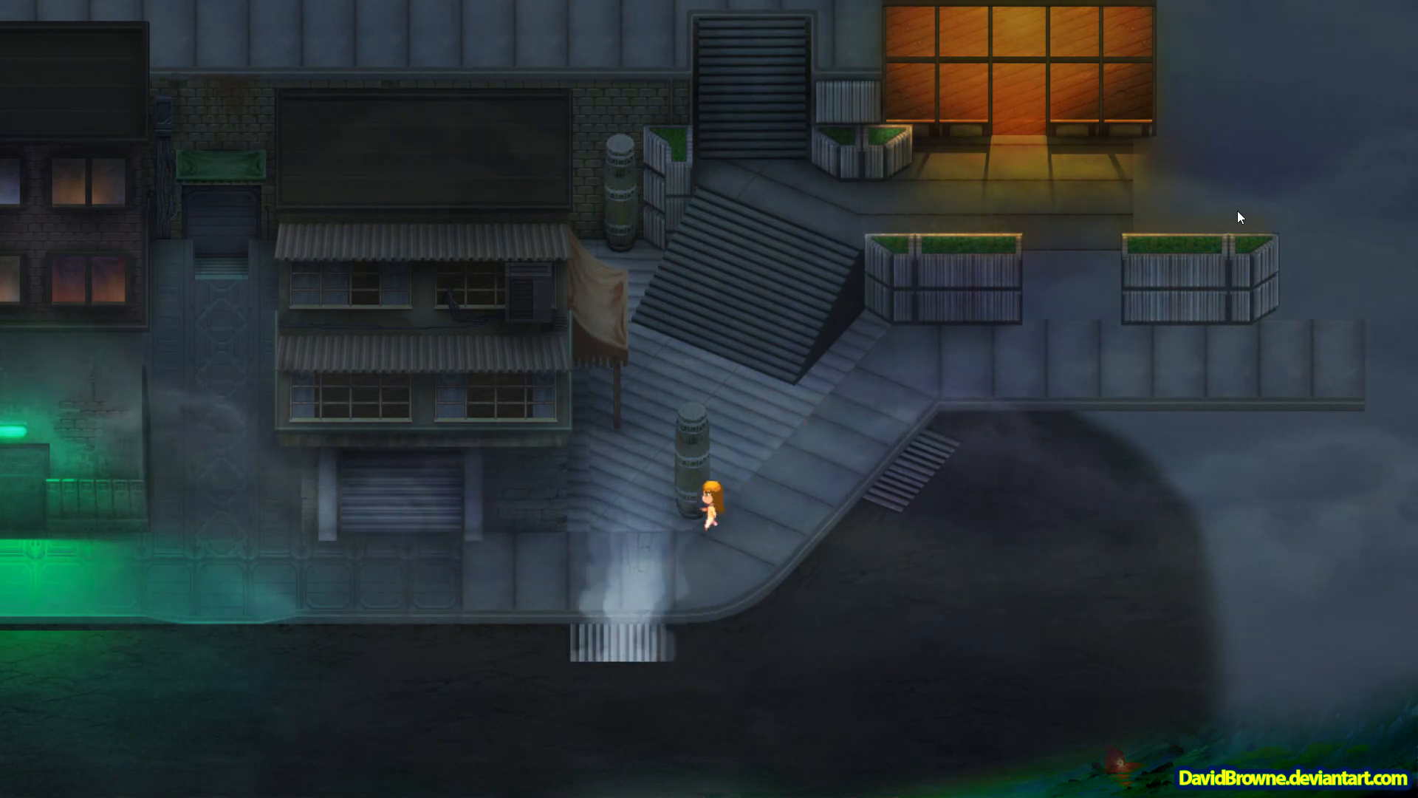
{"action": "key", "text": "Left"}
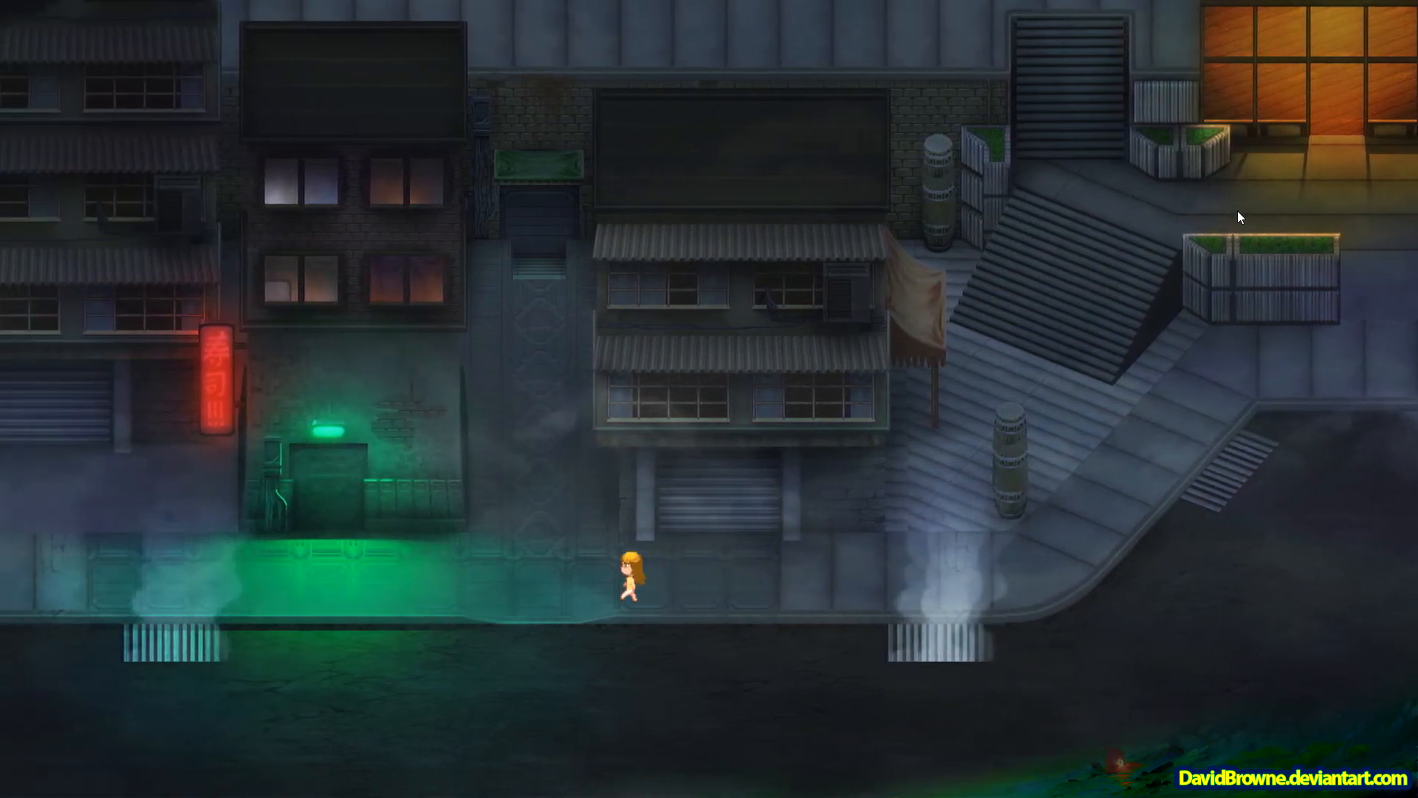